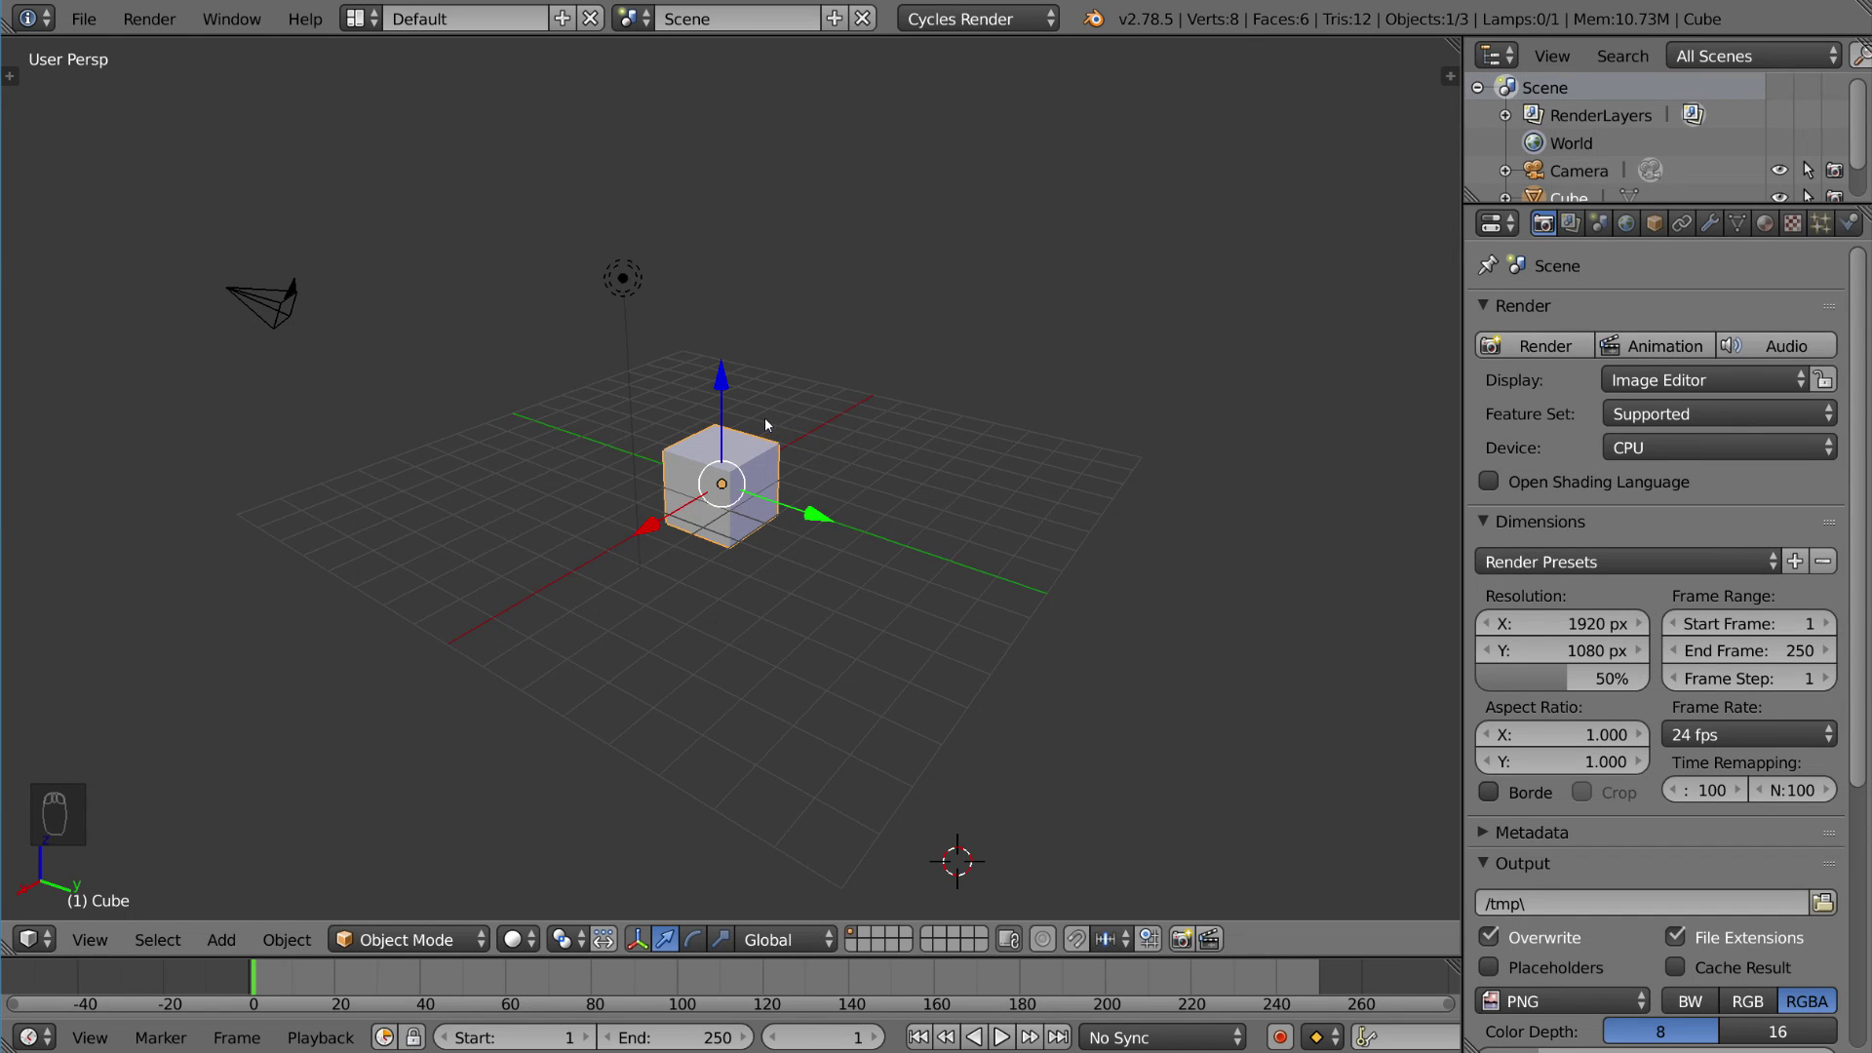
Step: Toggle the 3D viewport's properties sidebar on and off with N
key(n)
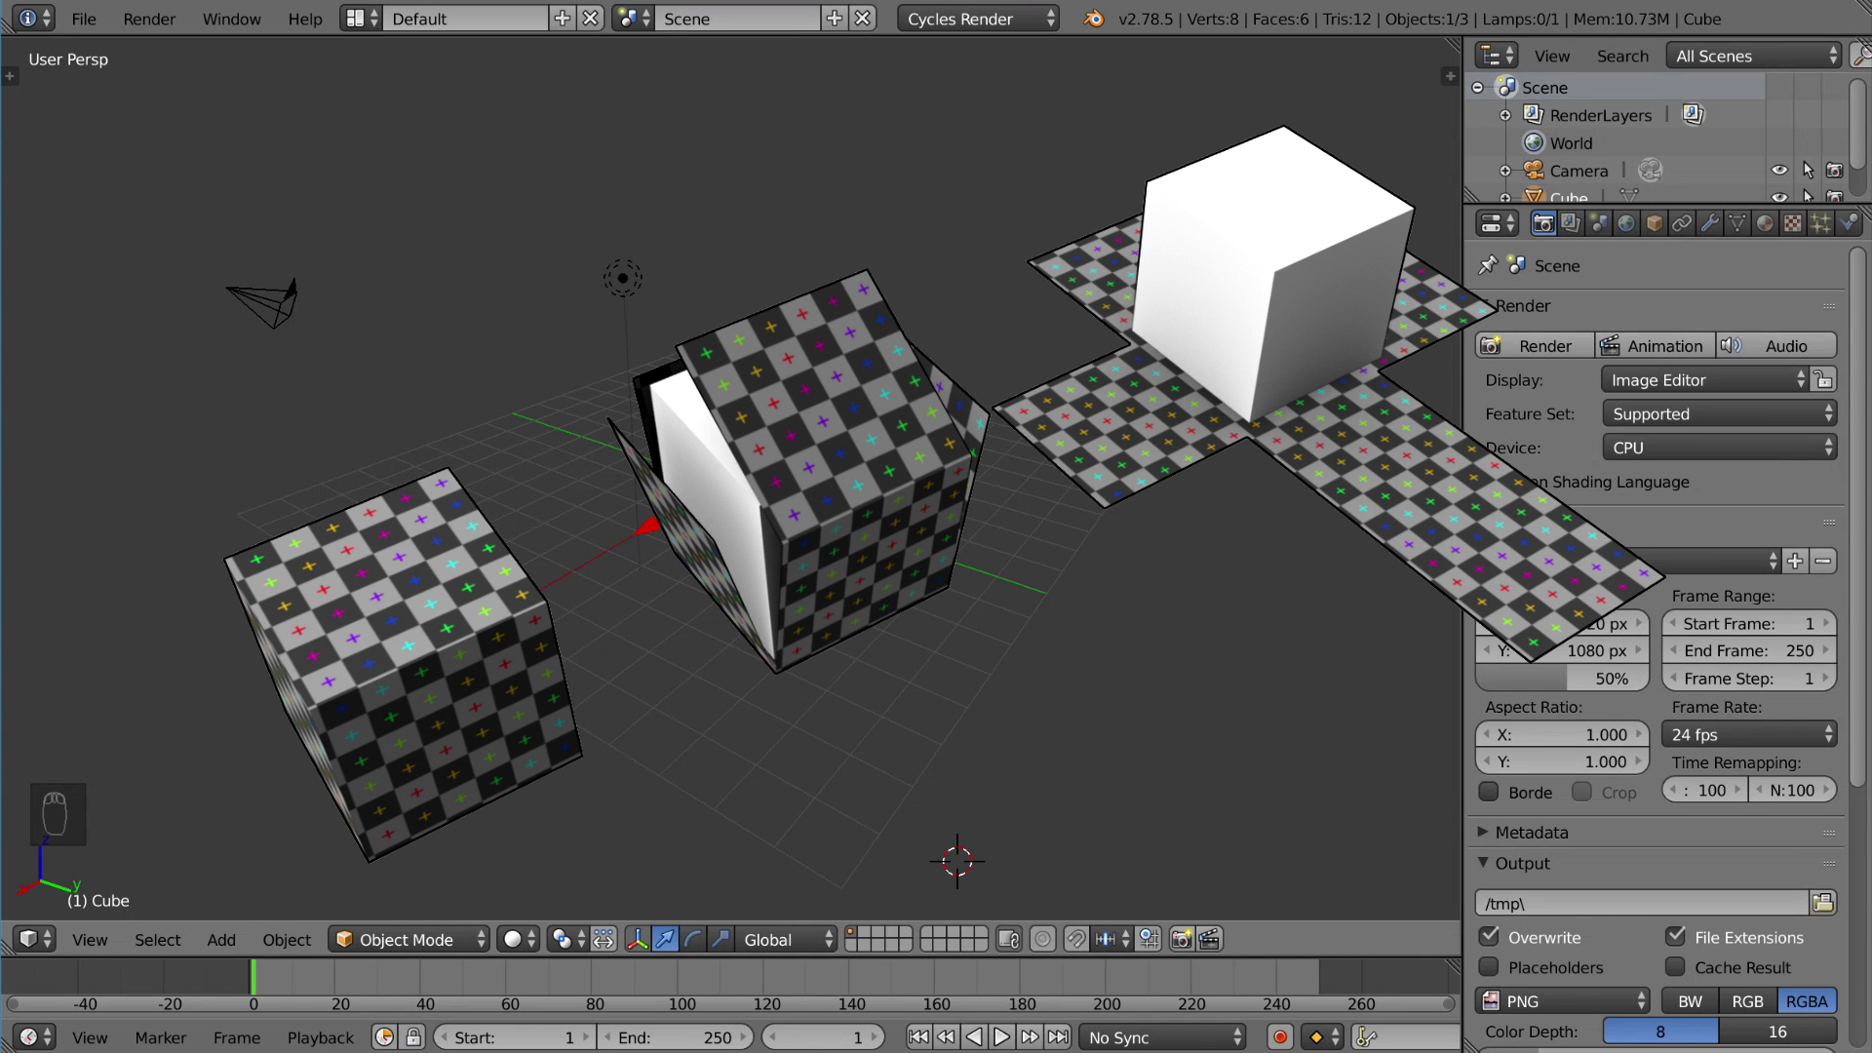
key(n)
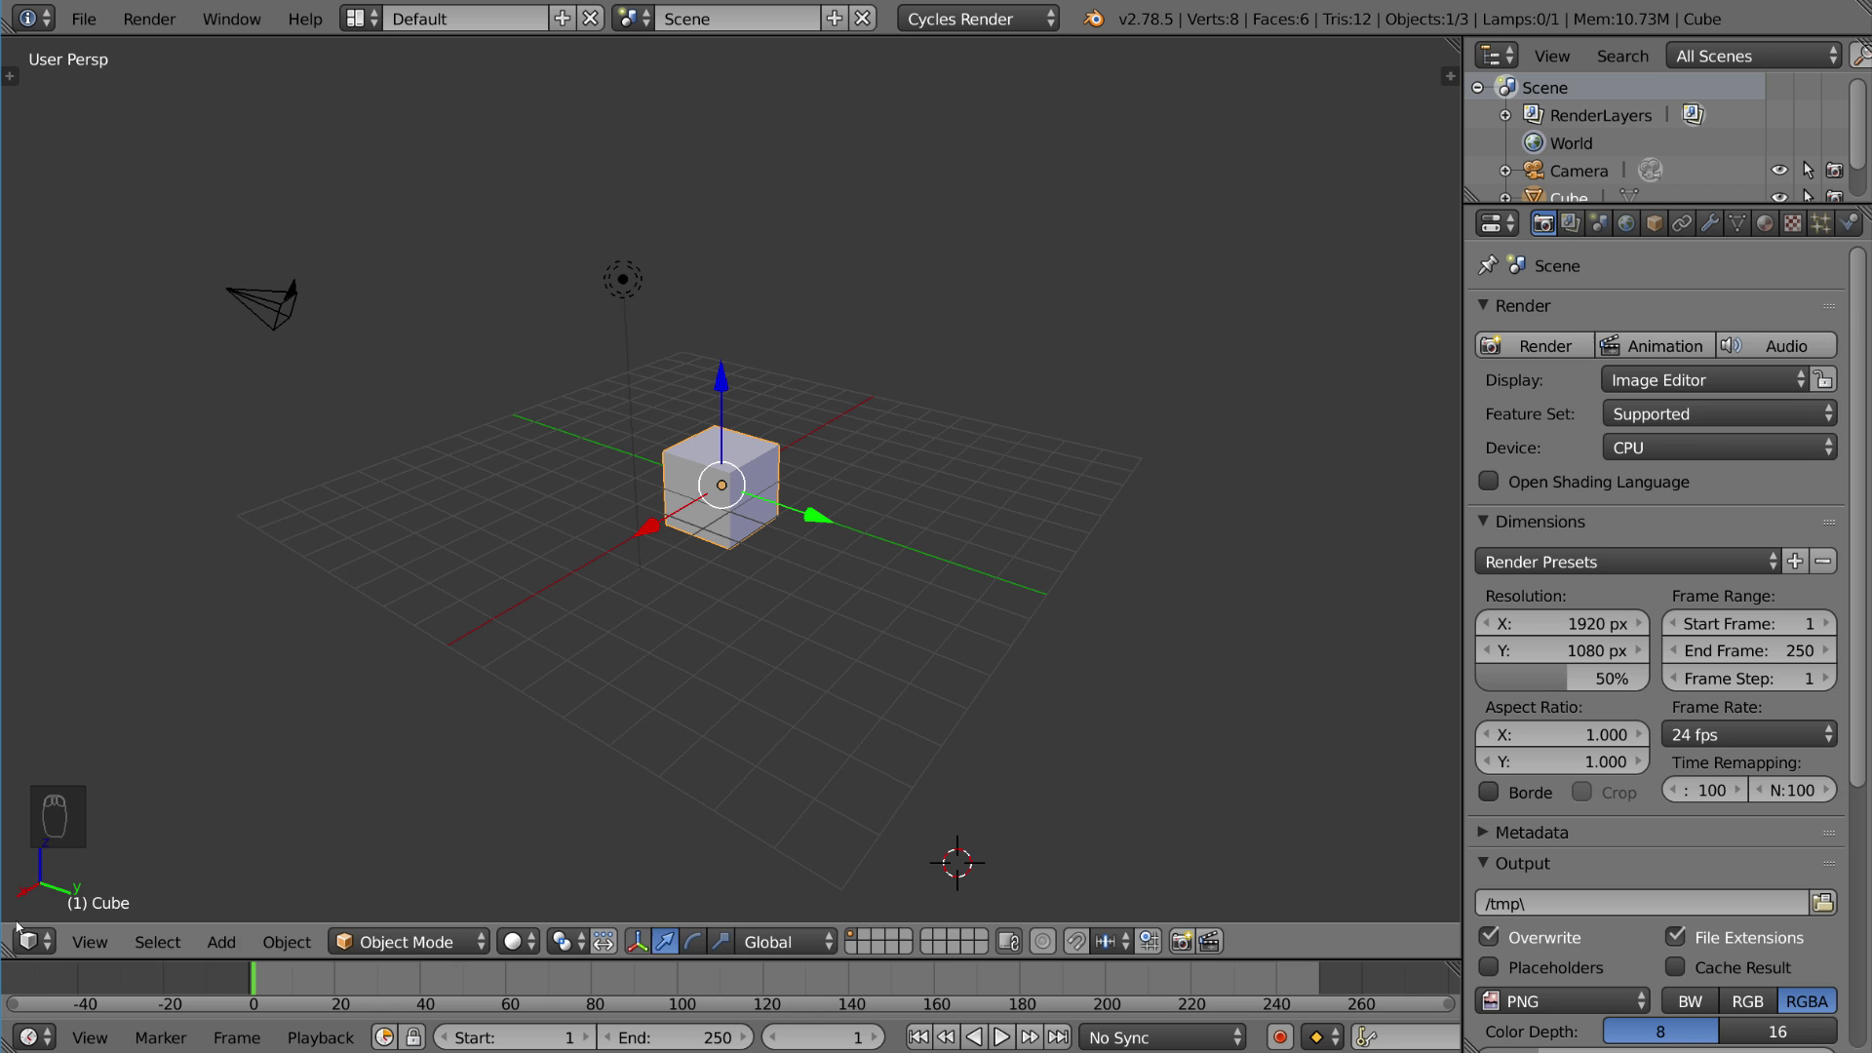
Step: Split the 3D view into two stacked areas and make the lower one a UV/Image Editor
drag(6, 951, 54, 531)
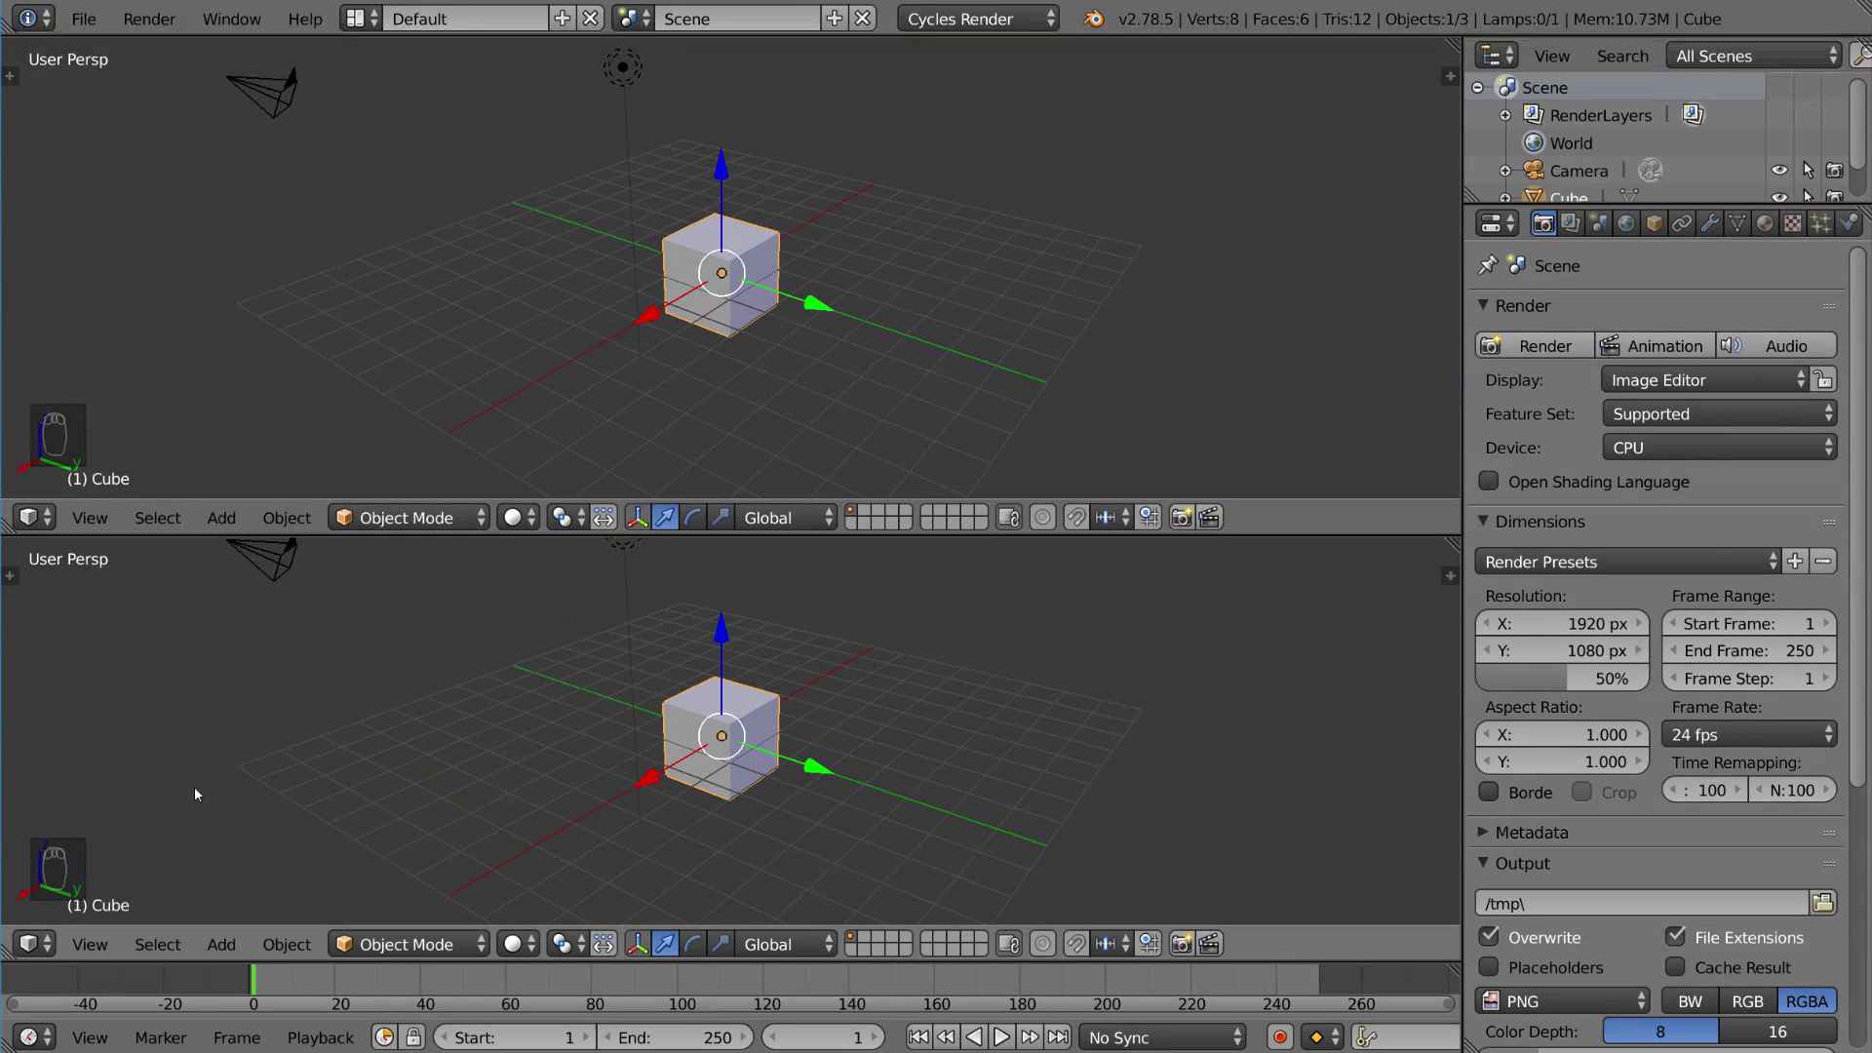
click(39, 944)
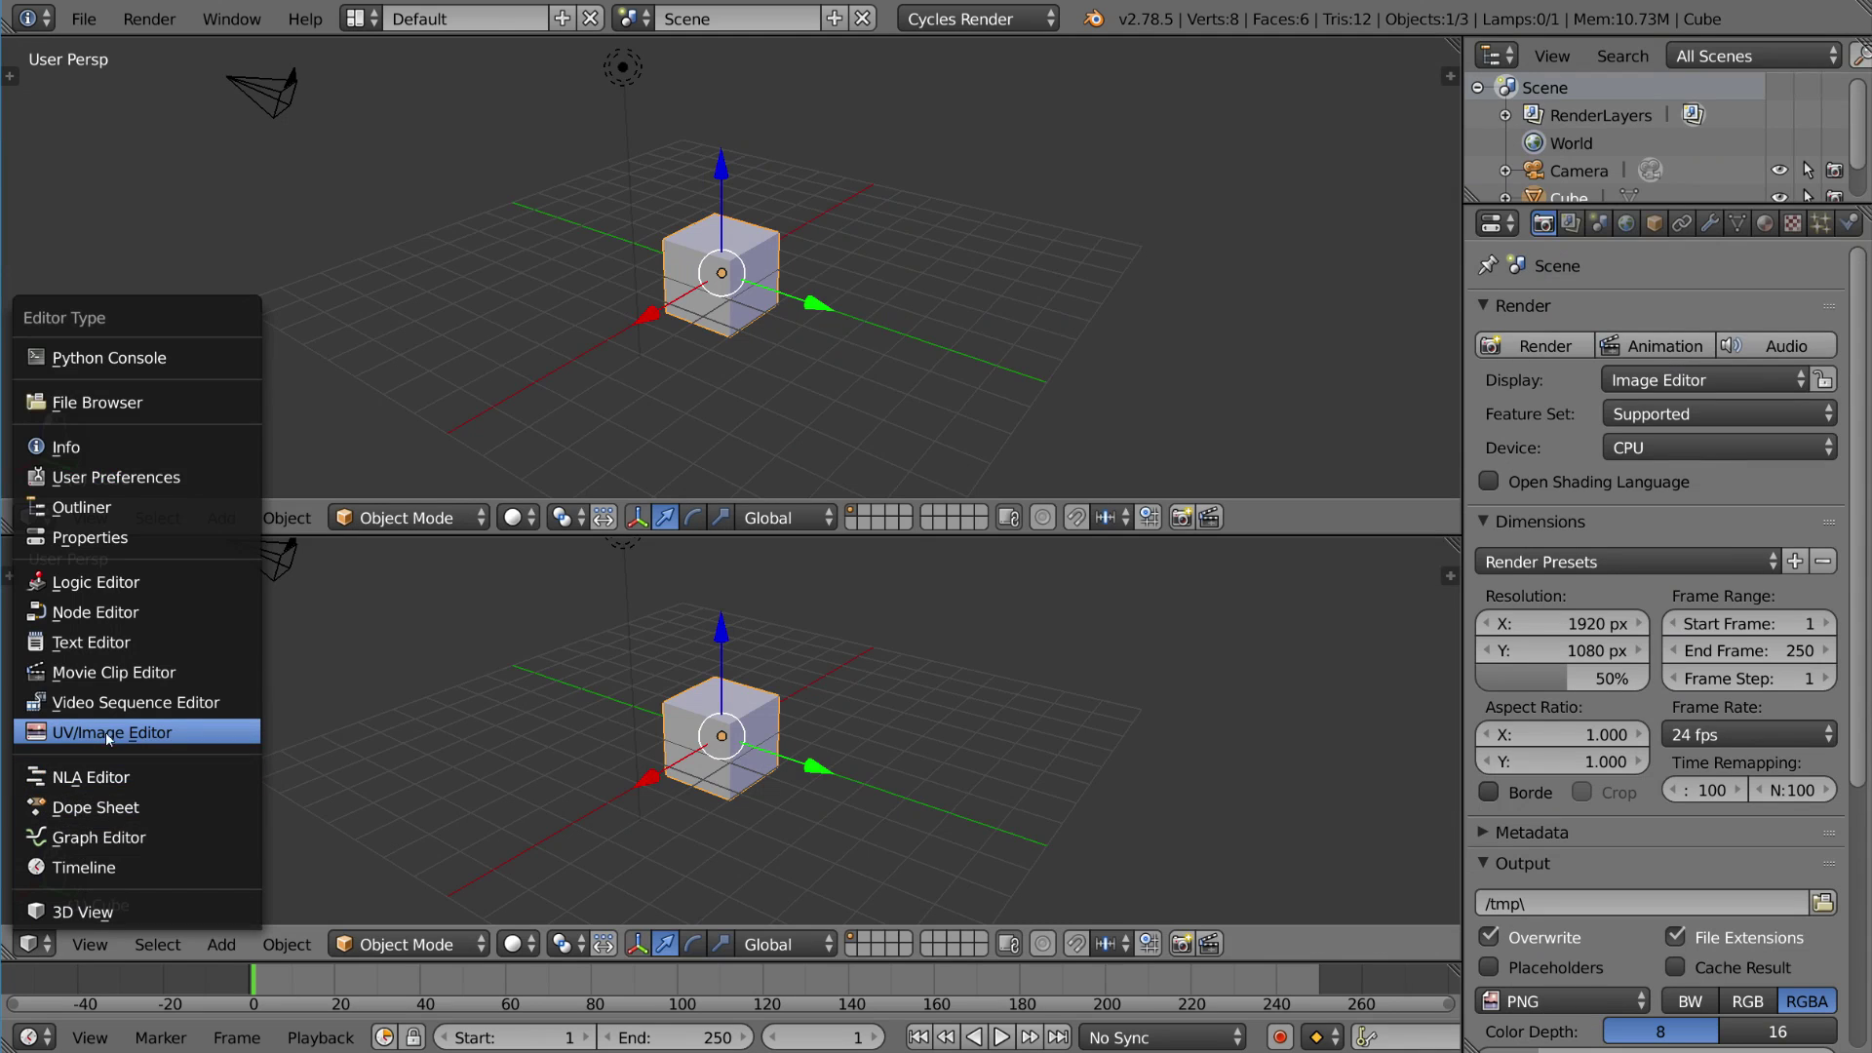
click(184, 733)
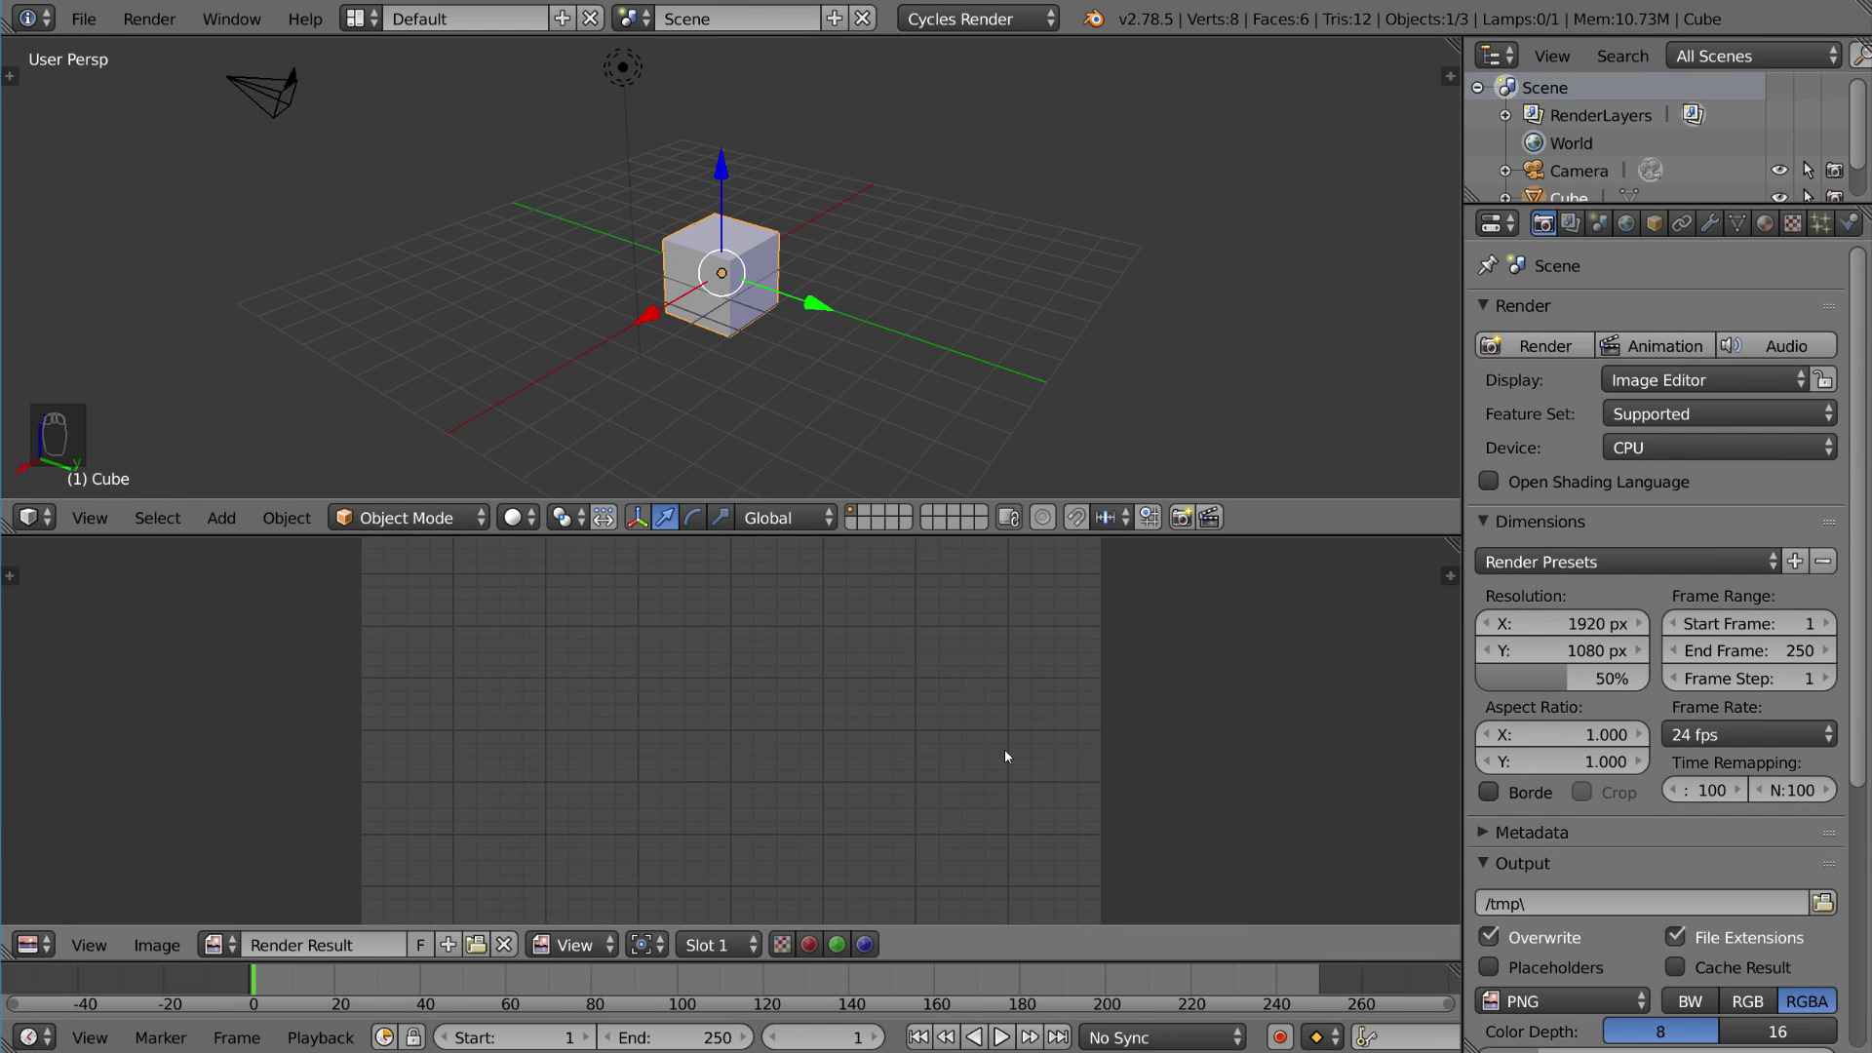
scroll(1007, 755, down, 1)
scroll(833, 710, left, 1)
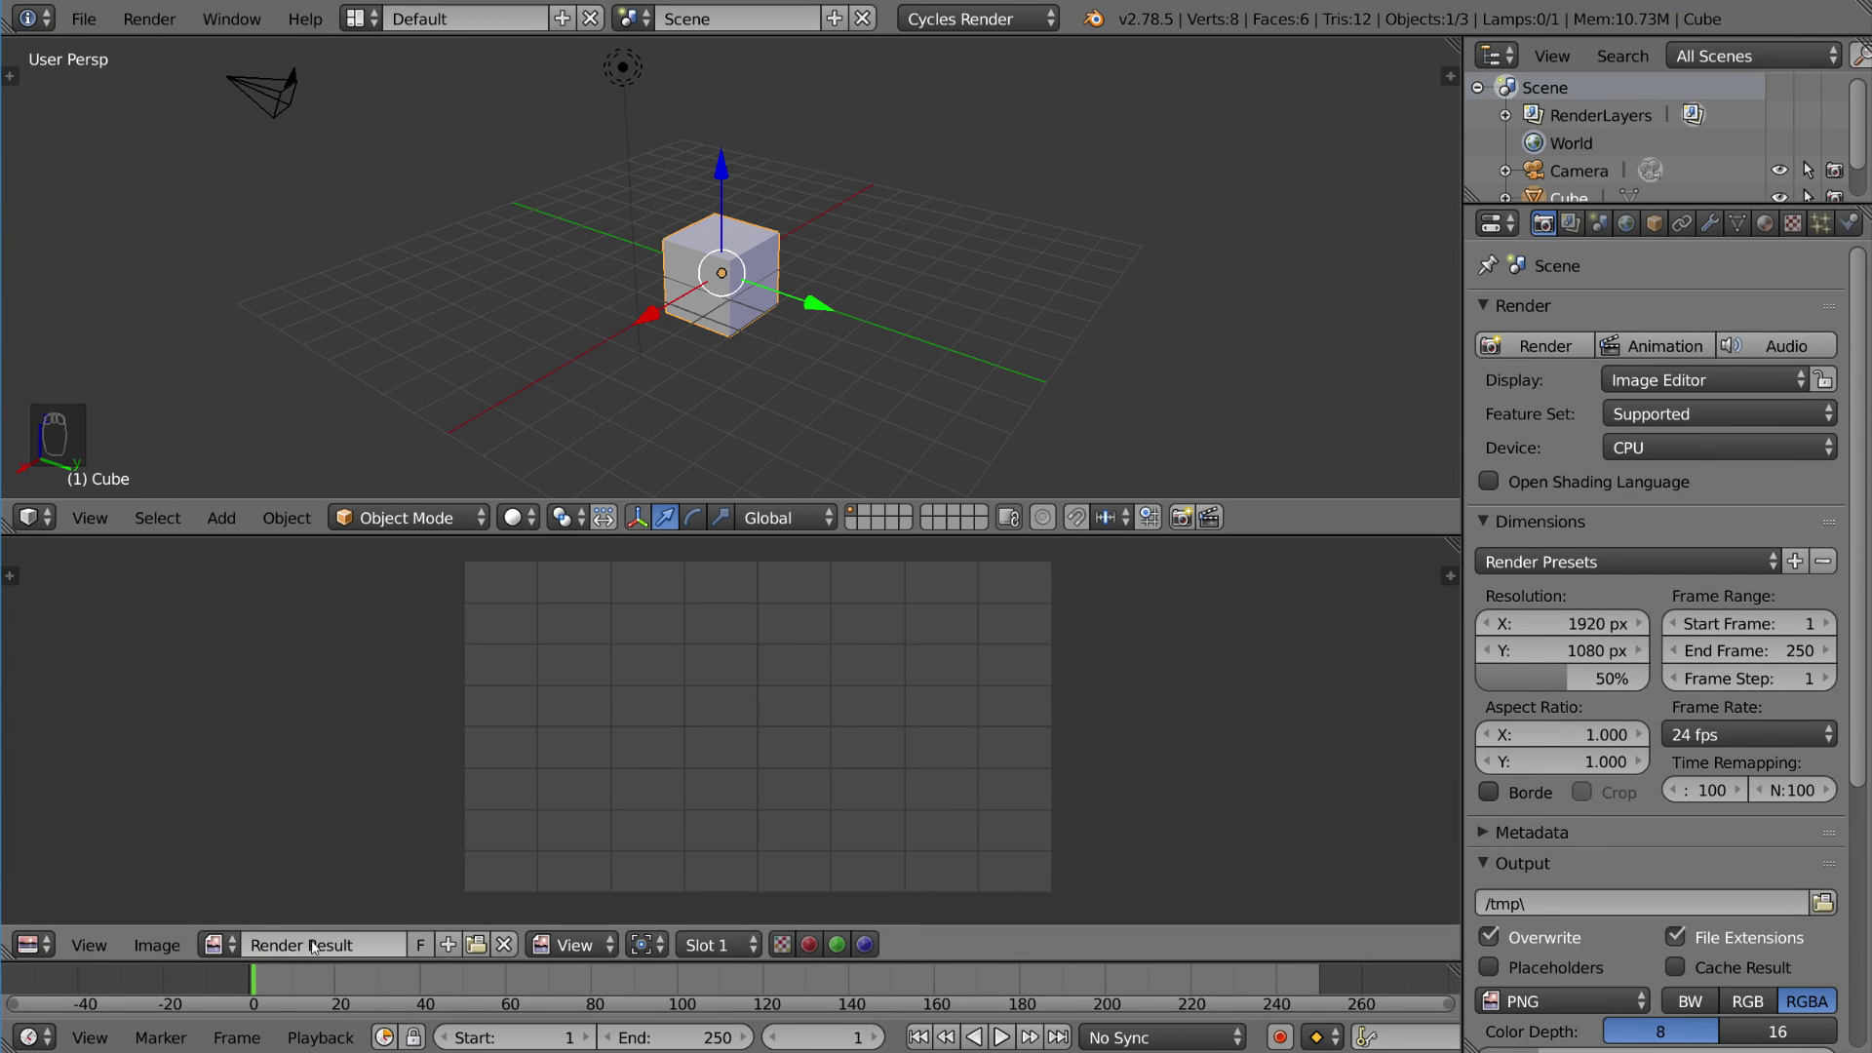
Step: Unlink the Render Result image so the Image Editor shows no image
click(214, 945)
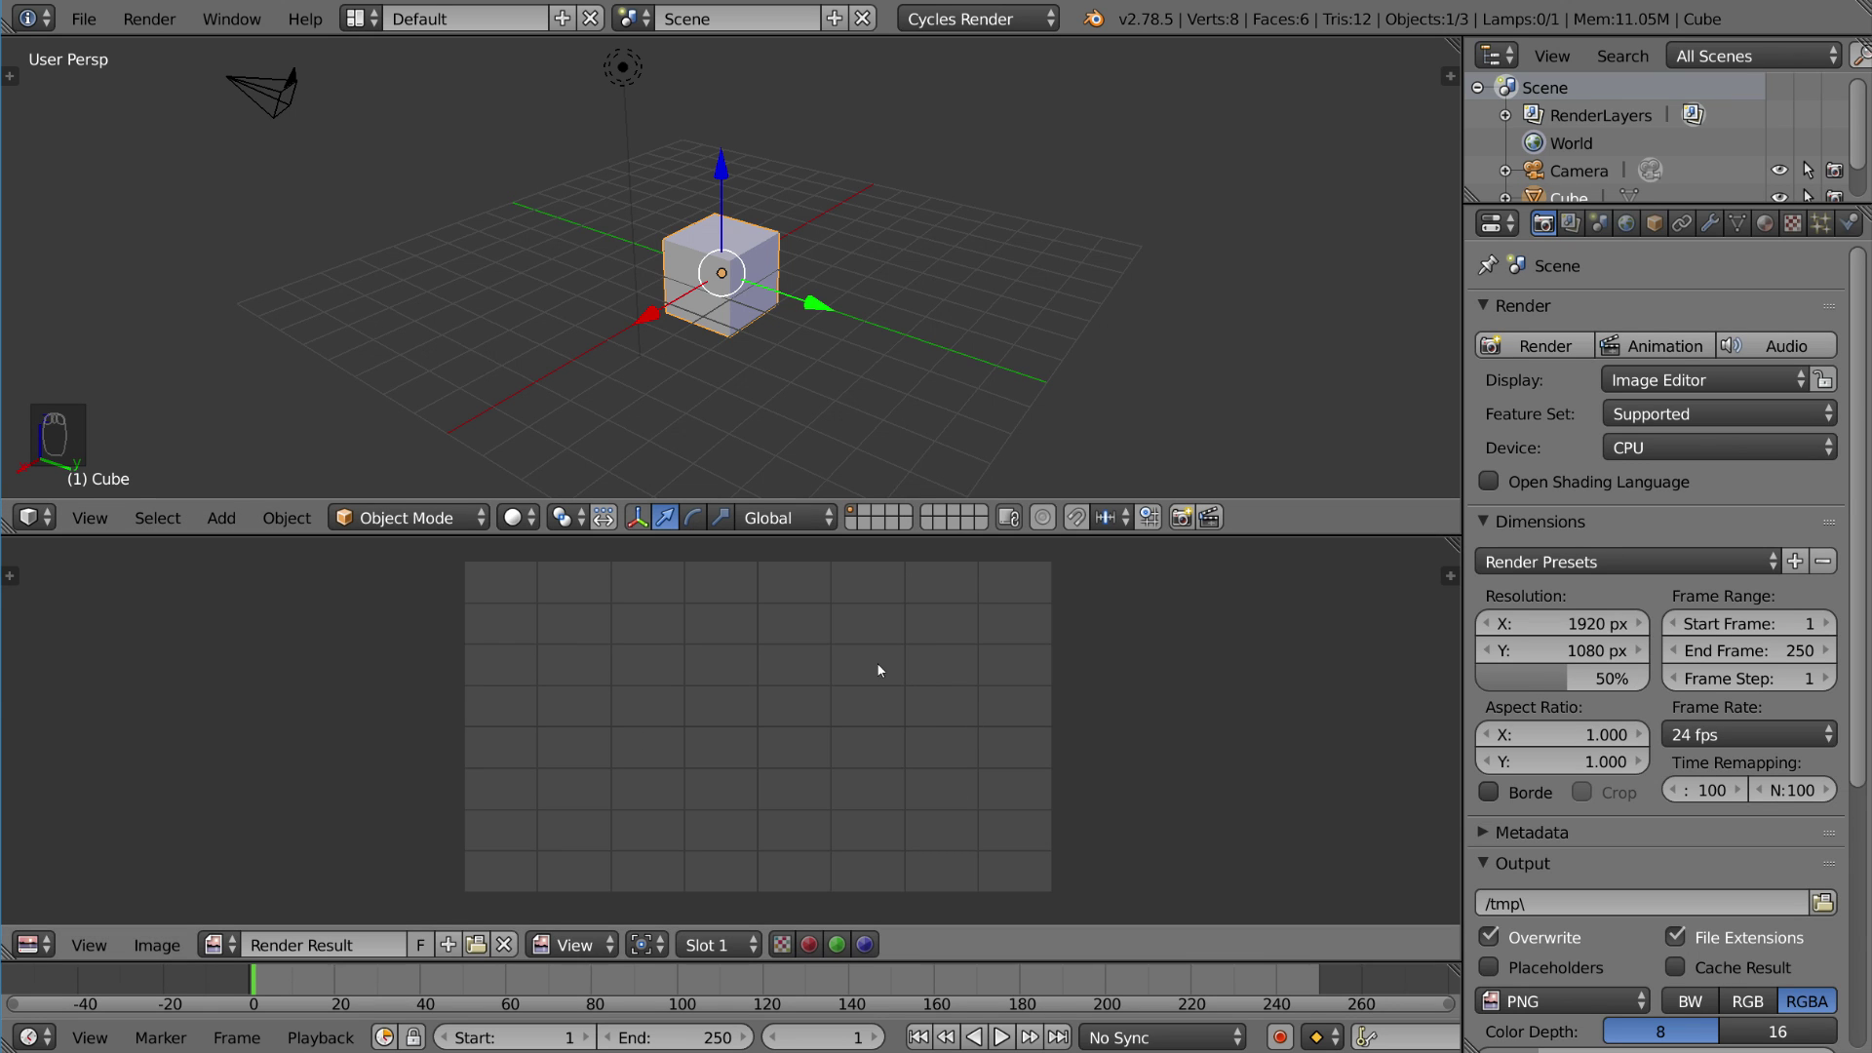
click(505, 945)
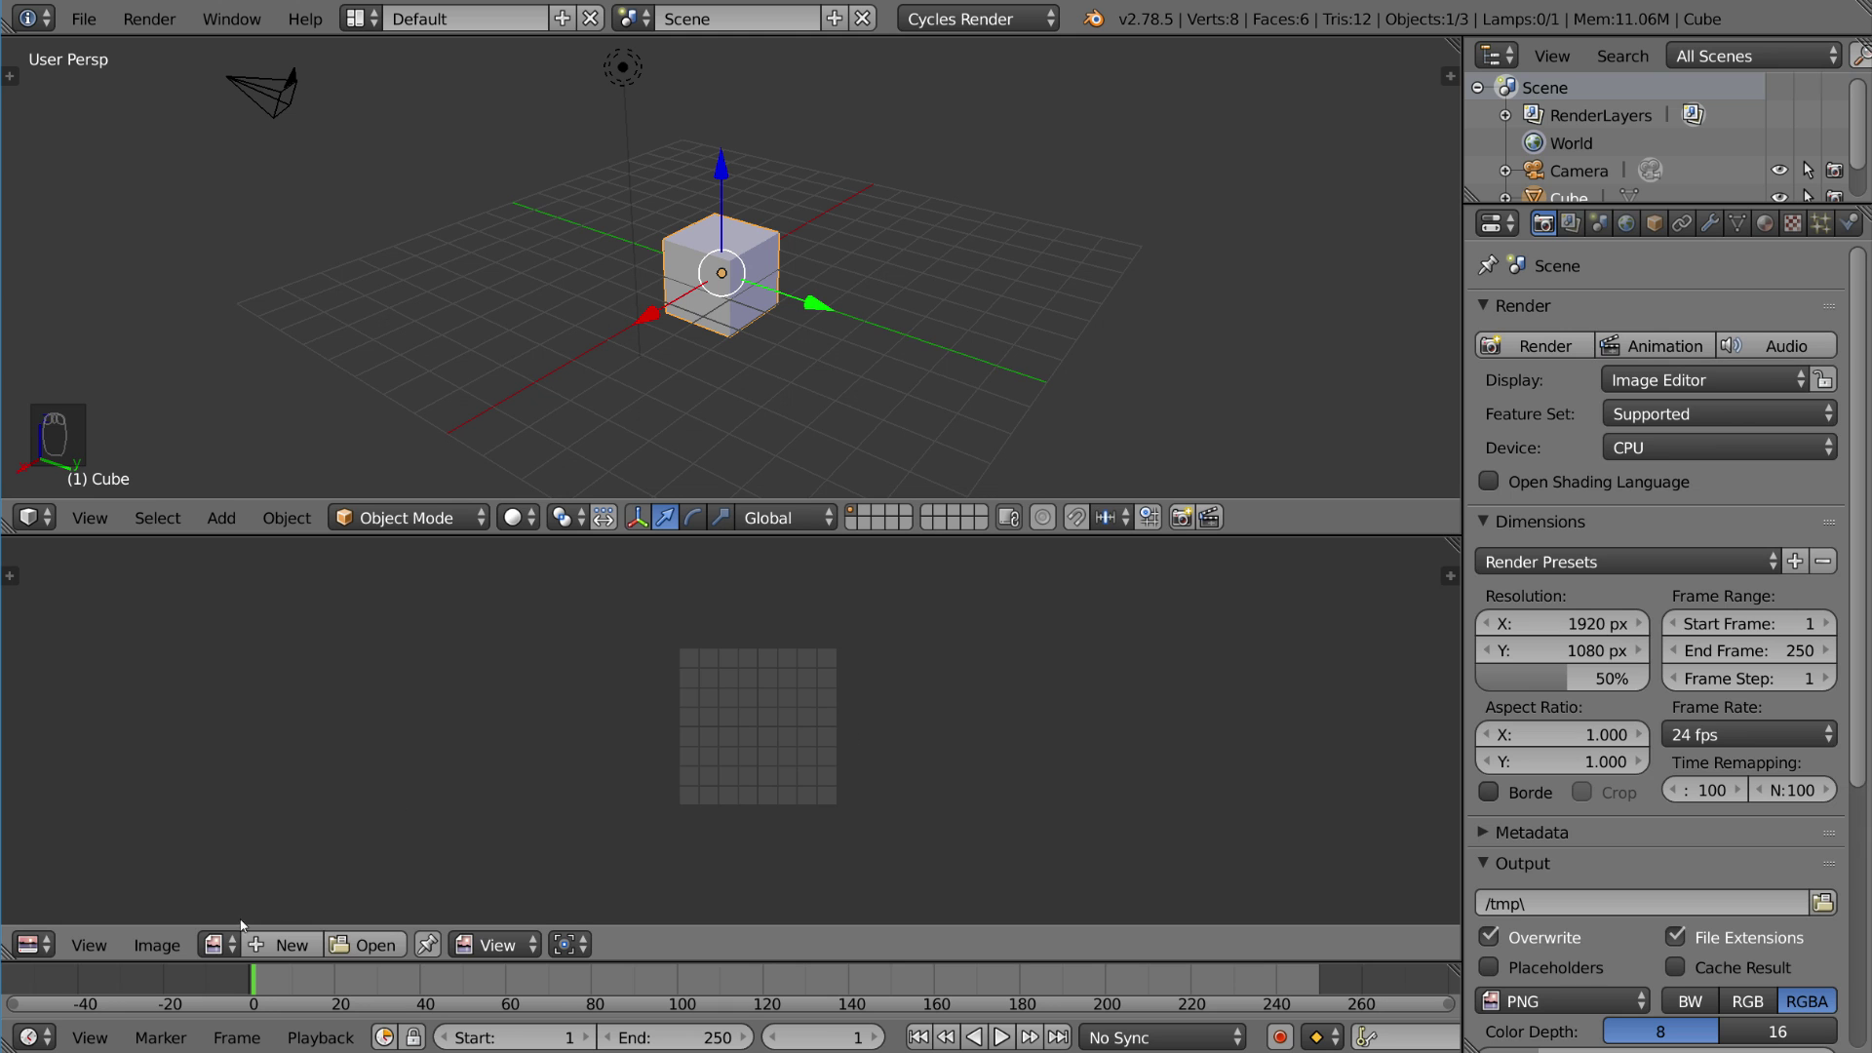
click(216, 944)
scroll(713, 716, up, 3)
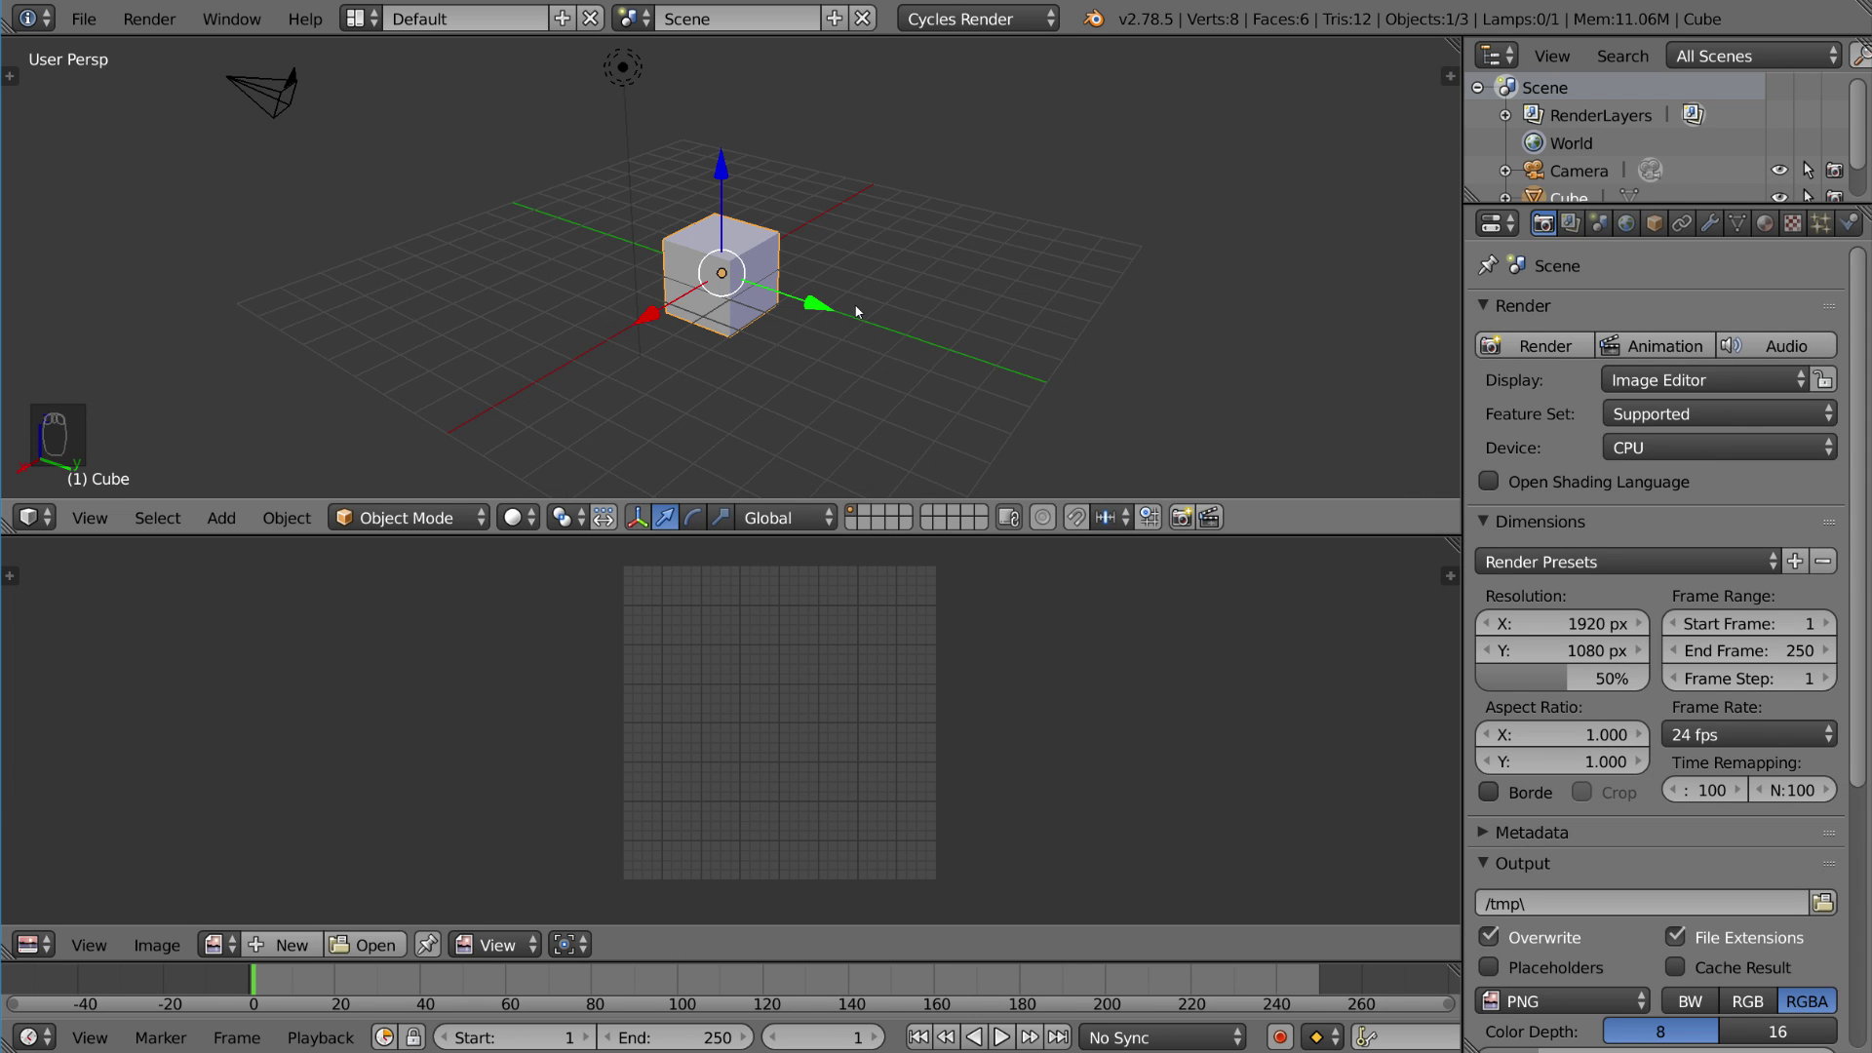
Step: Put the cube in Edit Mode, zoom in, and Unwrap it from the UV Mapping menu
key(Tab)
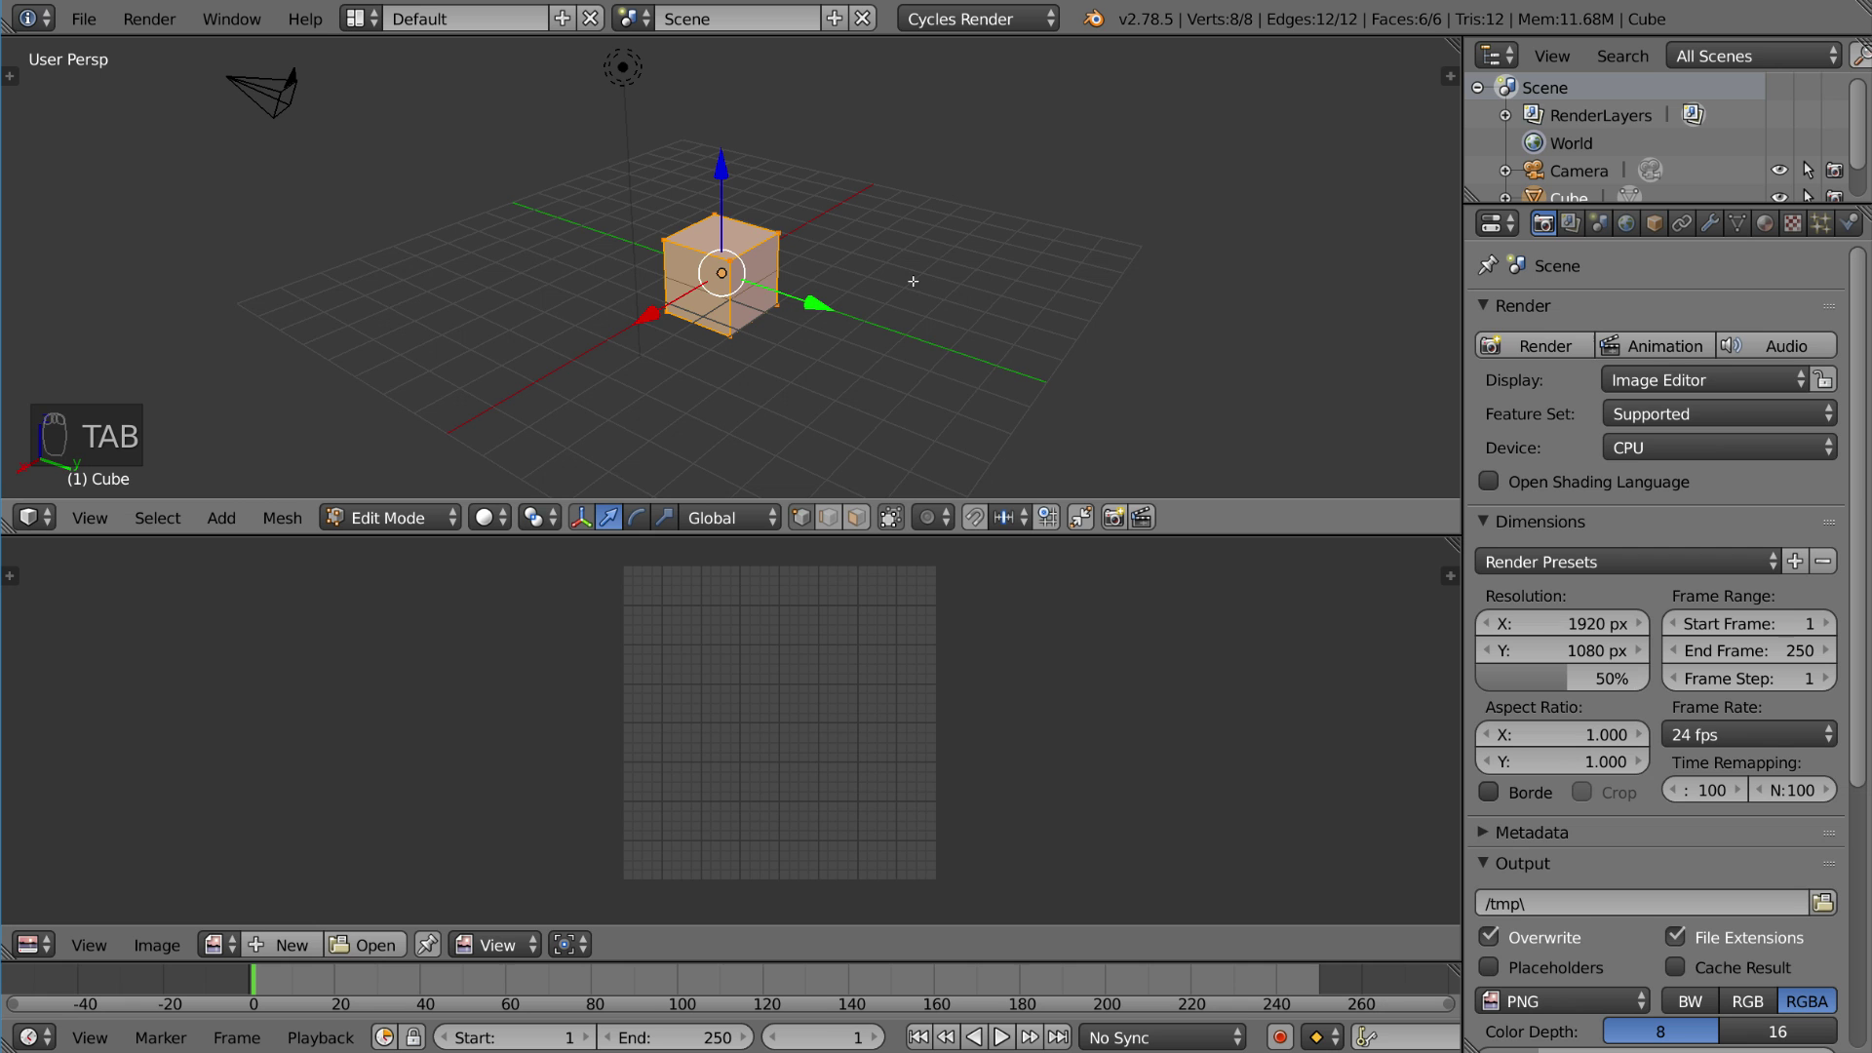
scroll(912, 321, up, 4)
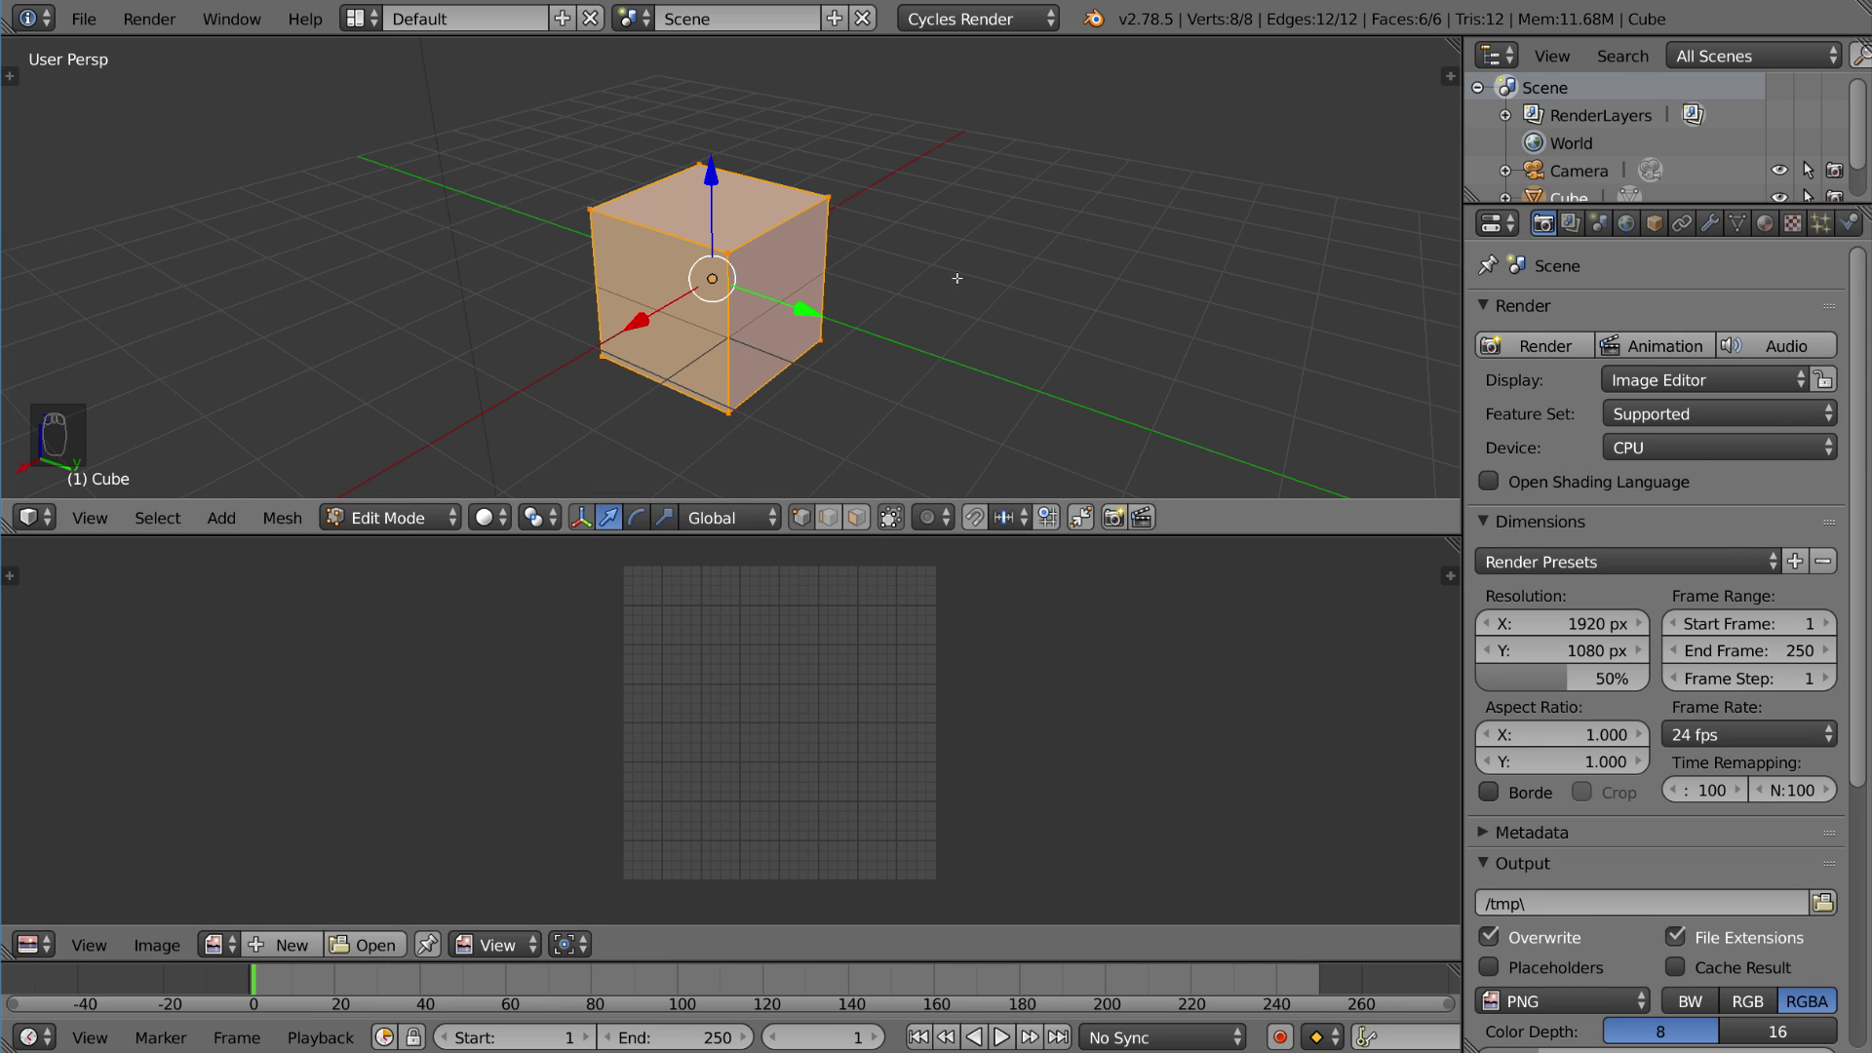
key(u)
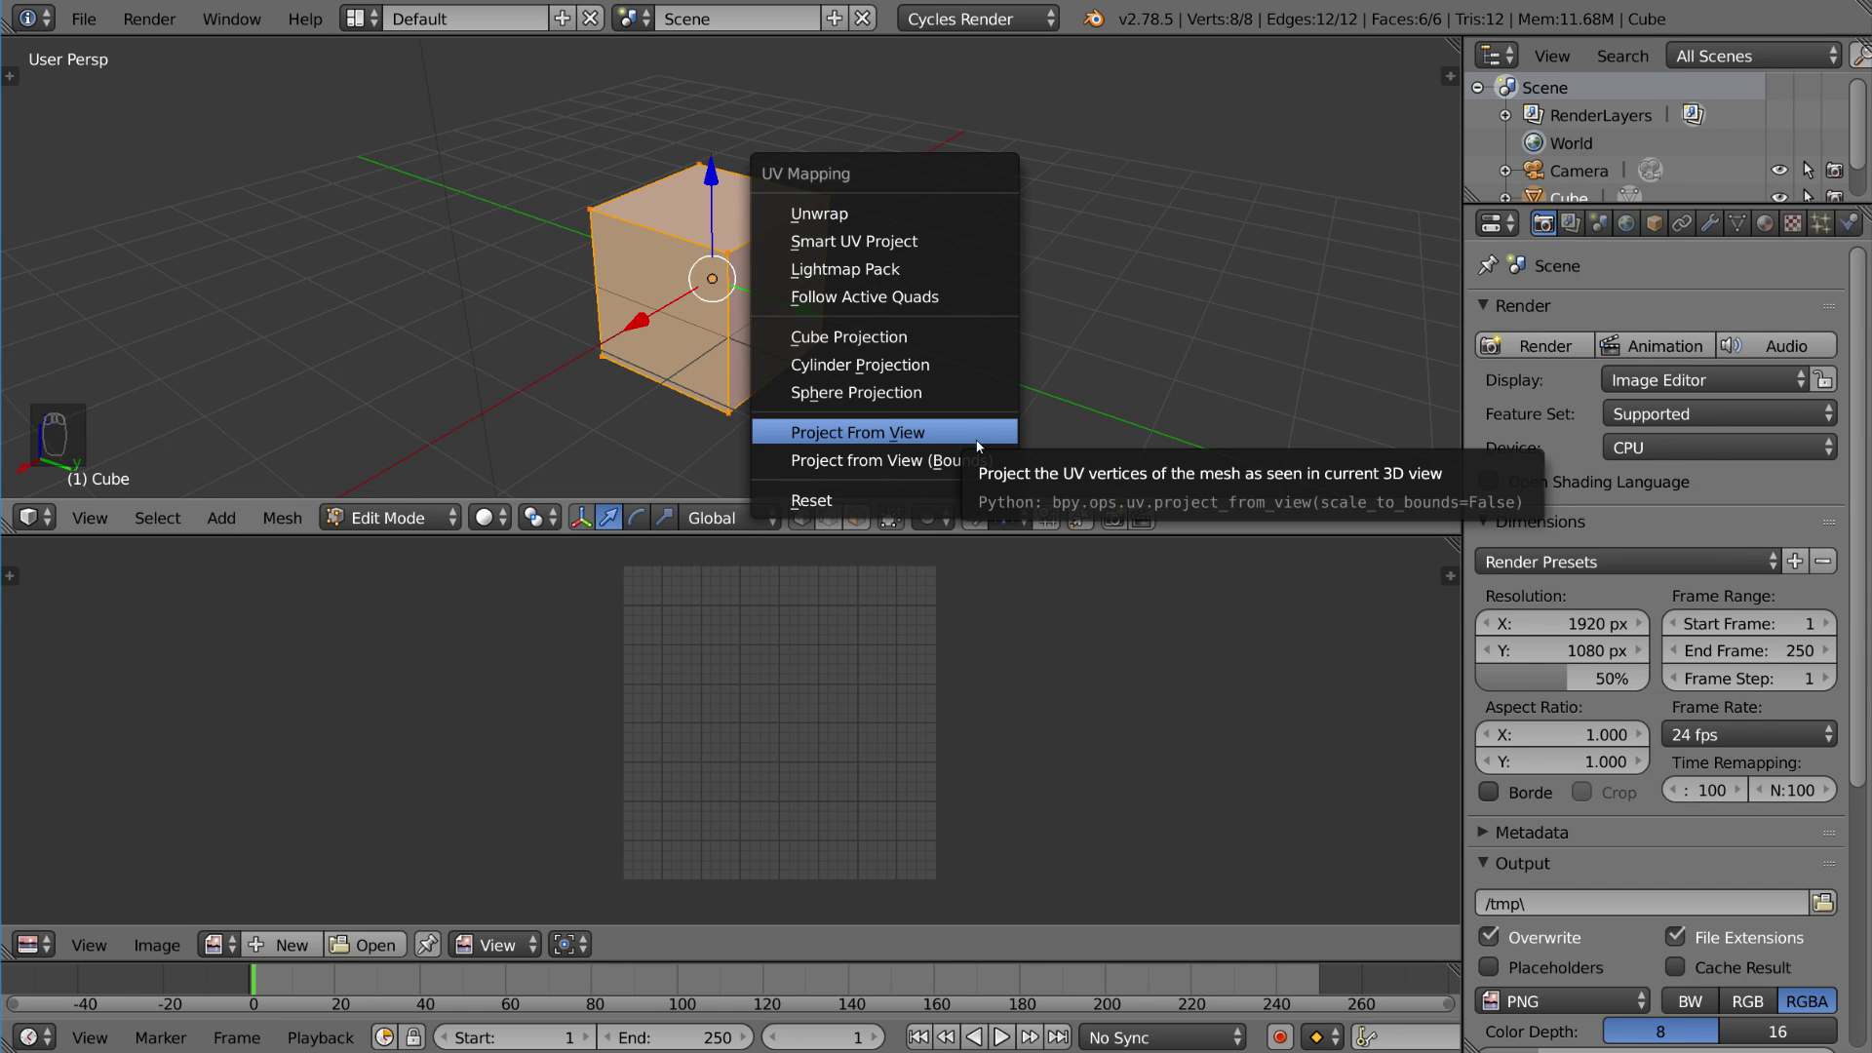
key(u)
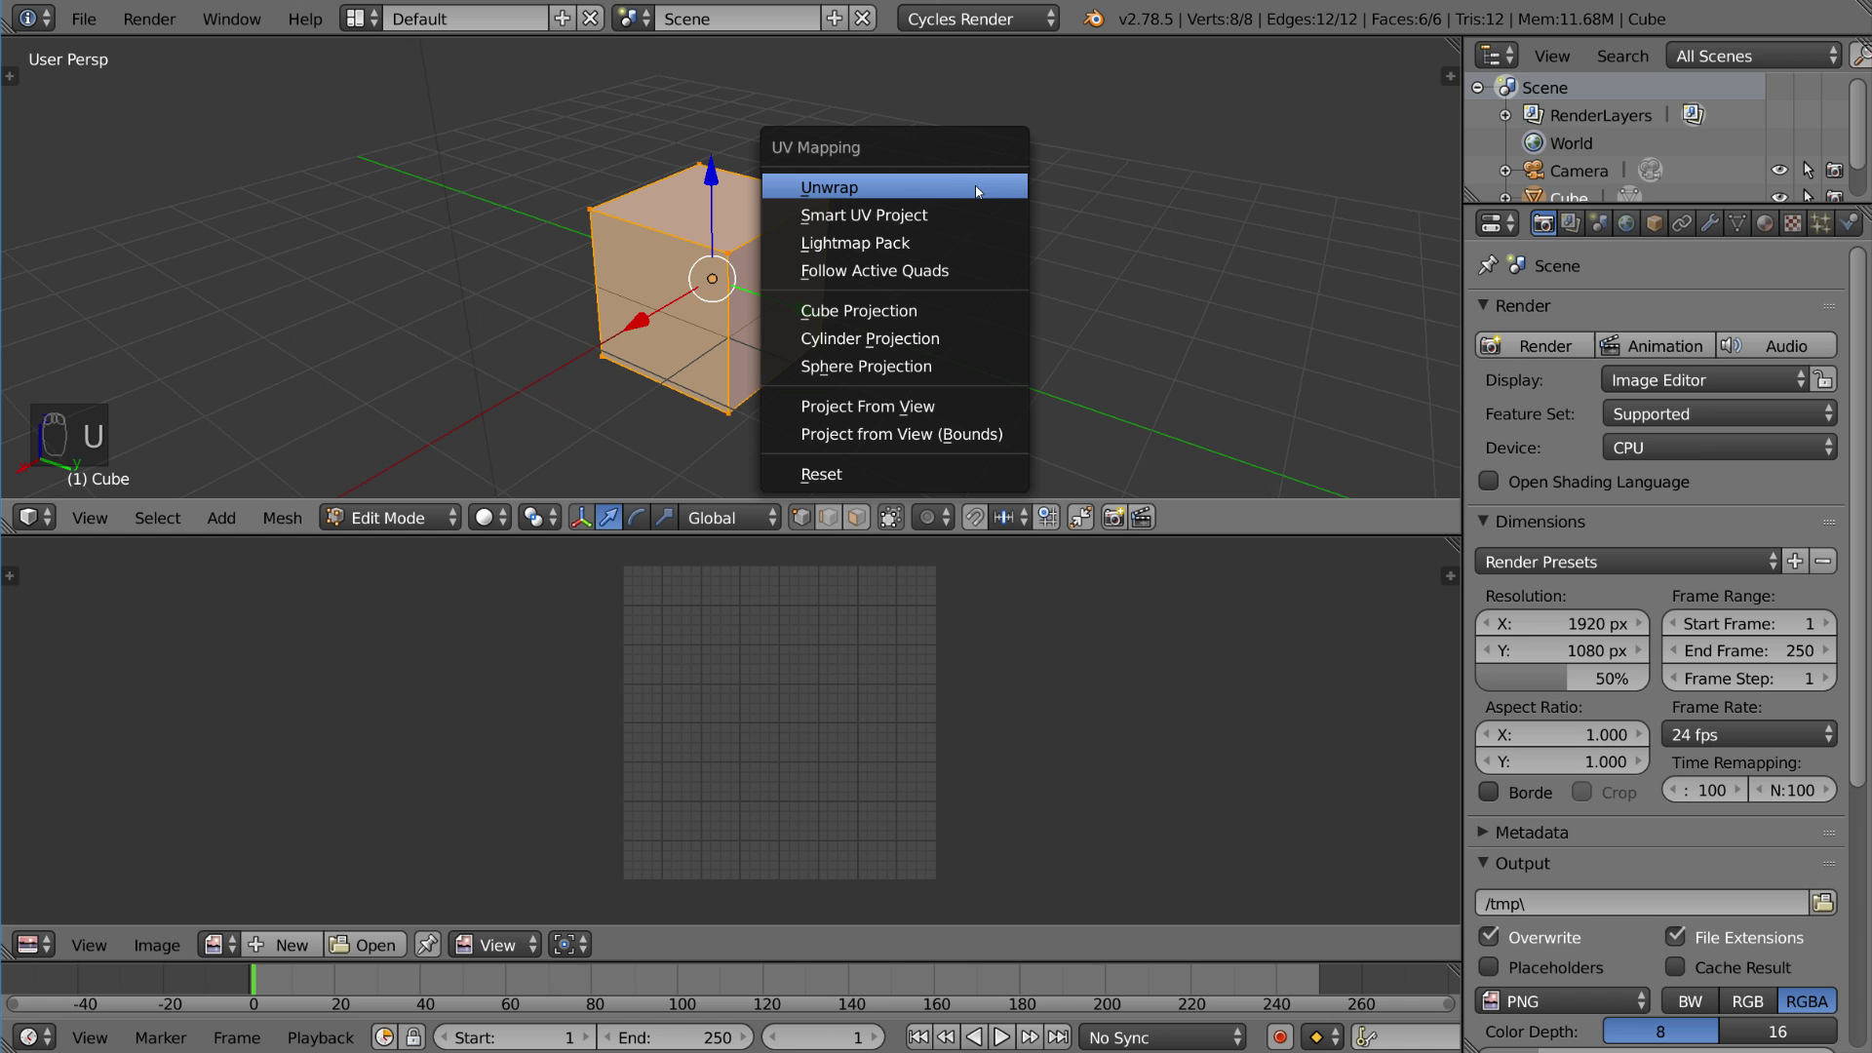
click(941, 188)
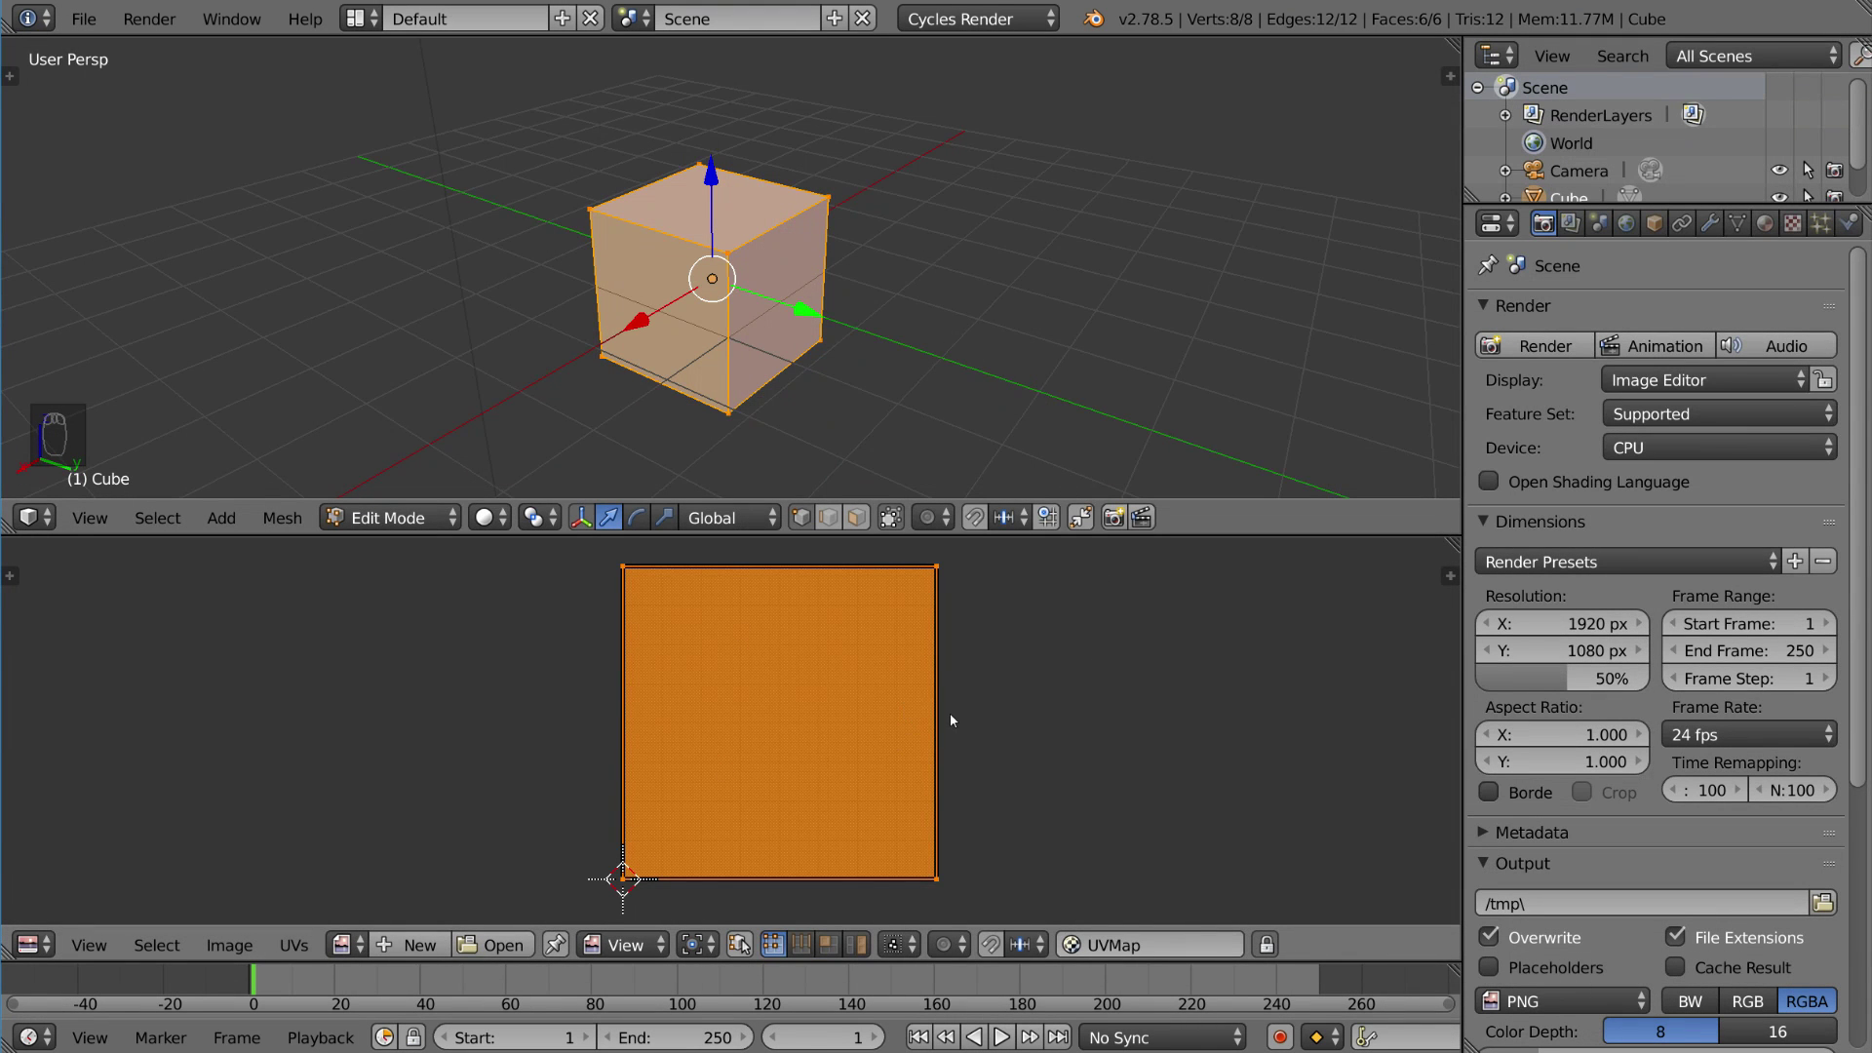
right_click(938, 567)
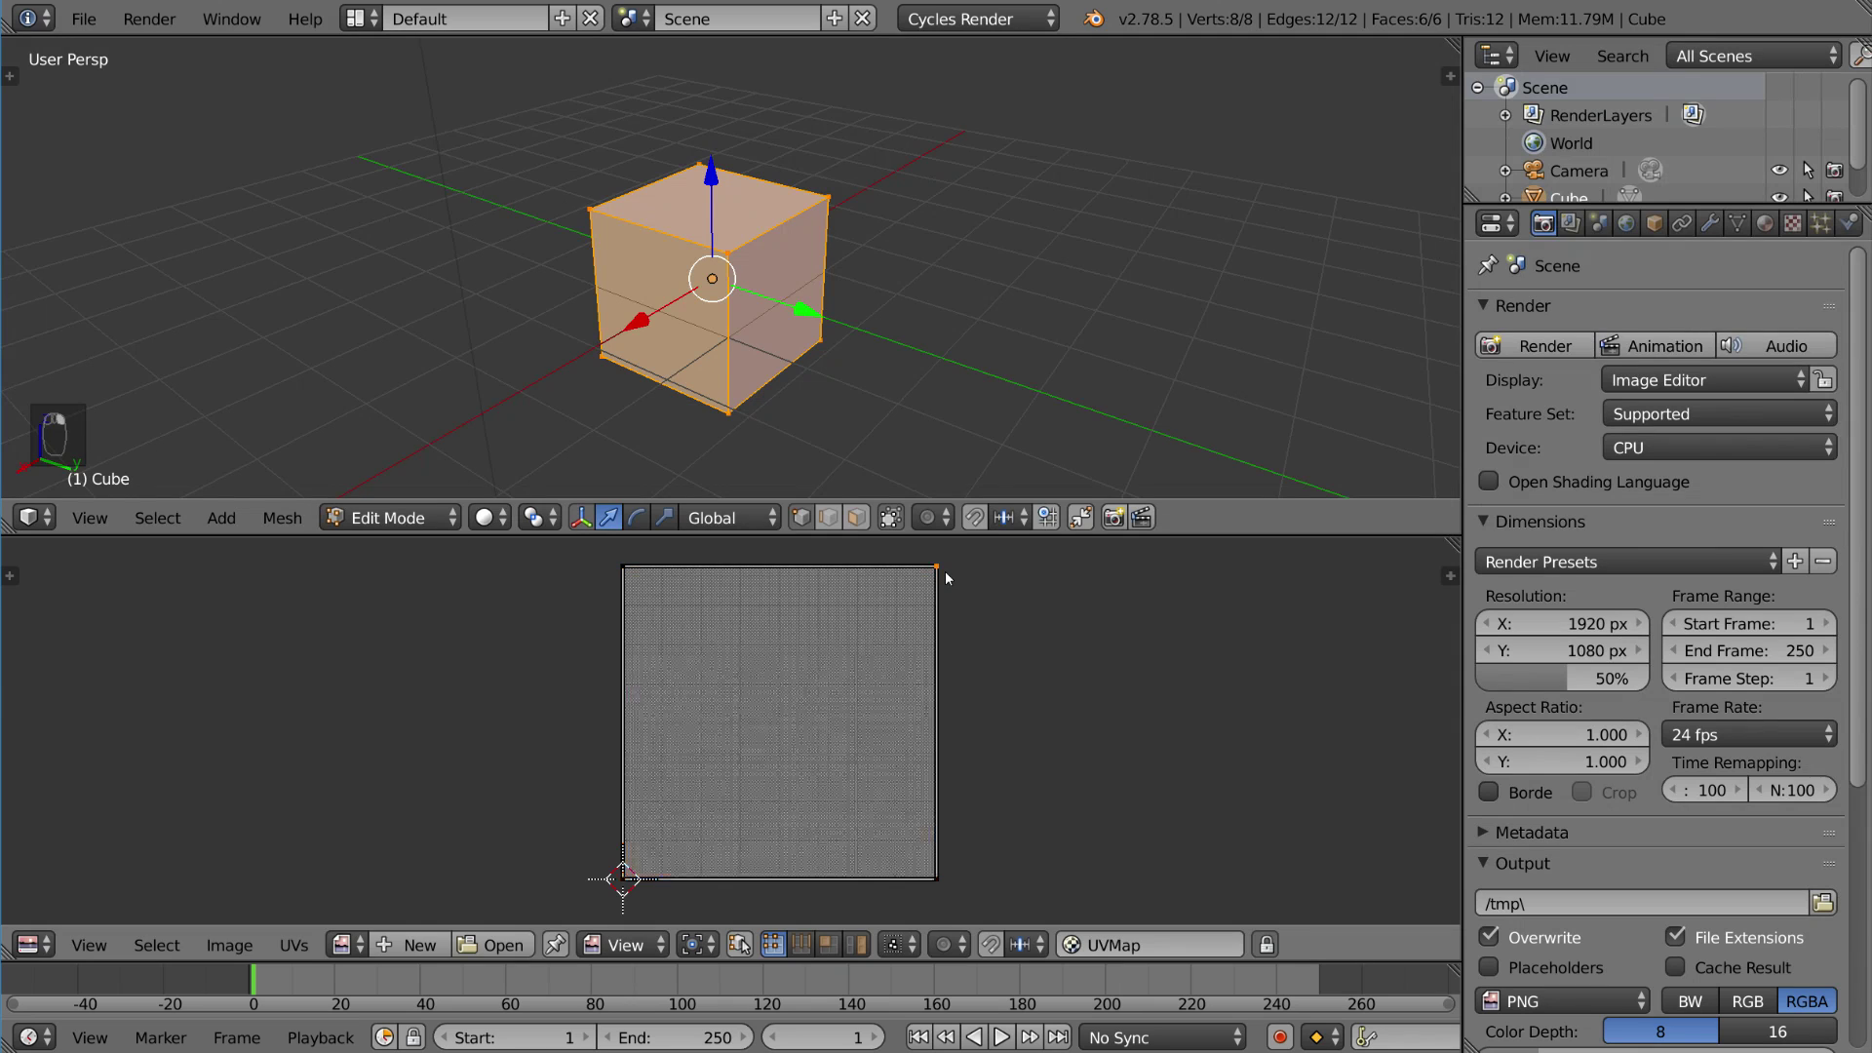
key(g)
right_click(908, 606)
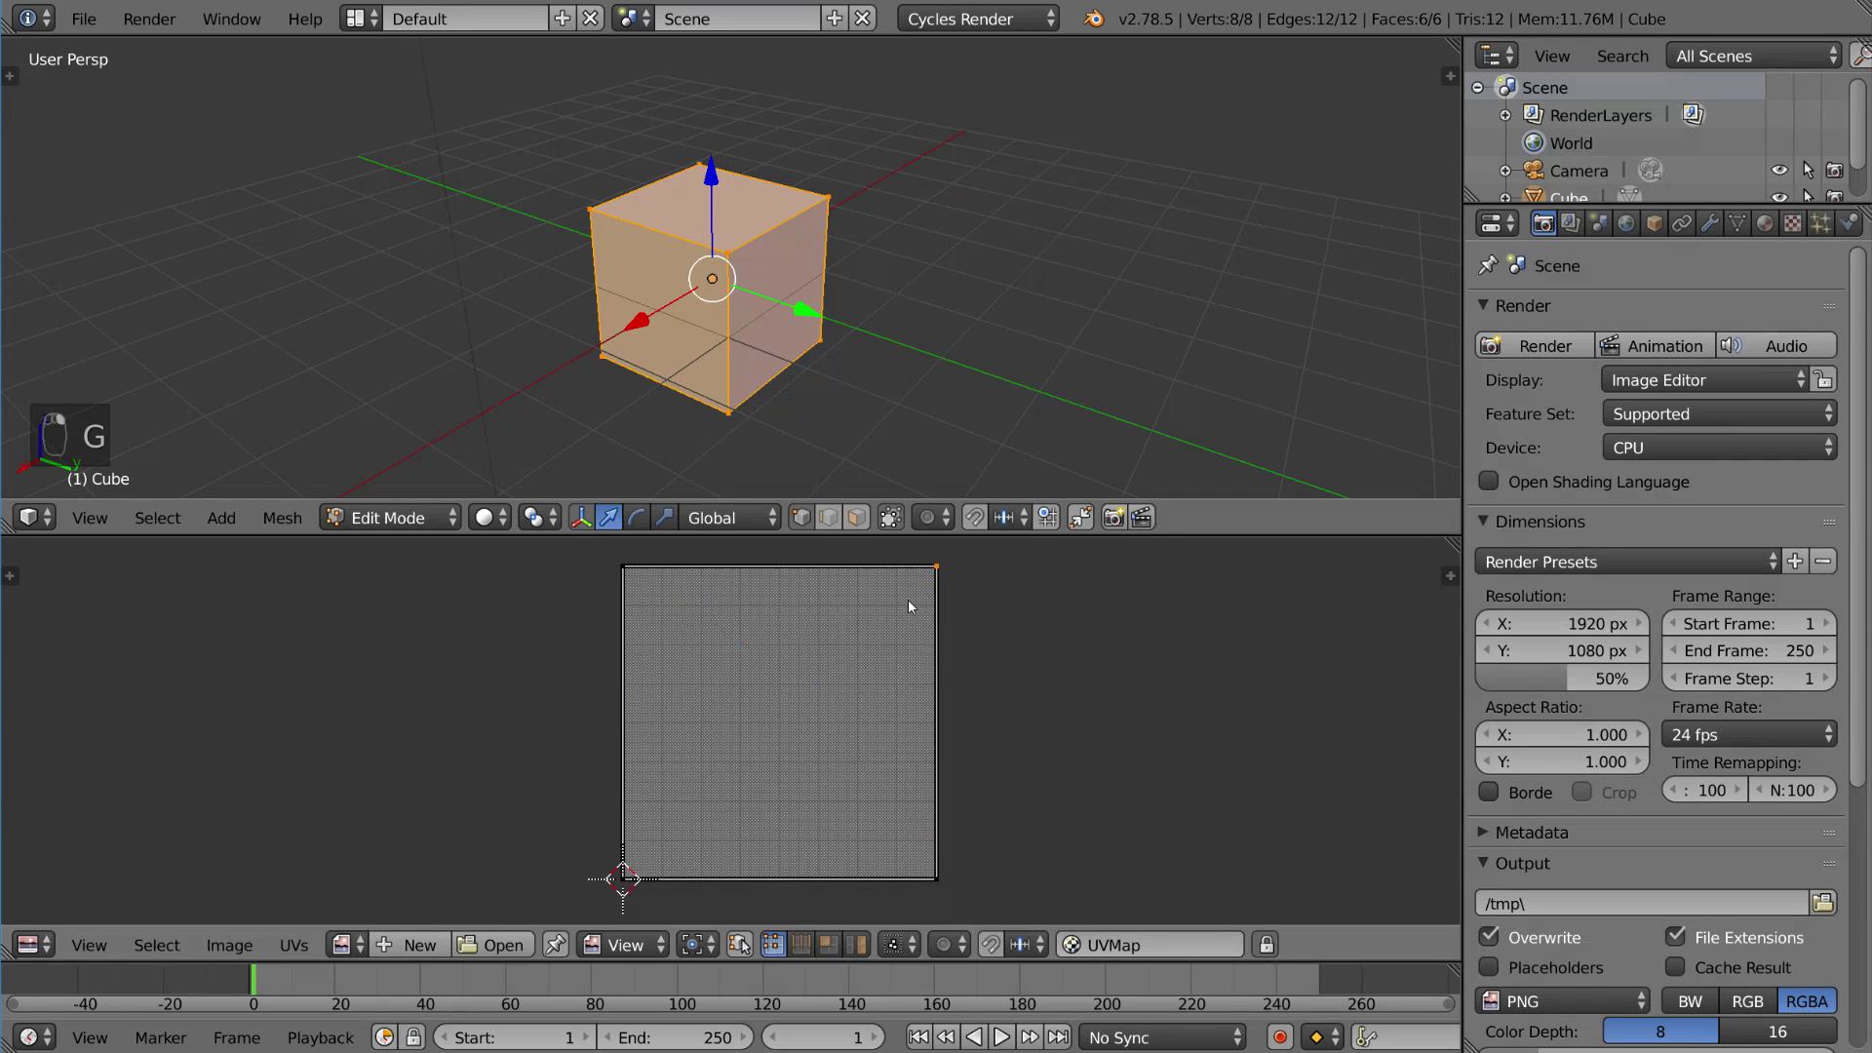
right_click(606, 578)
key(g)
right_click(673, 615)
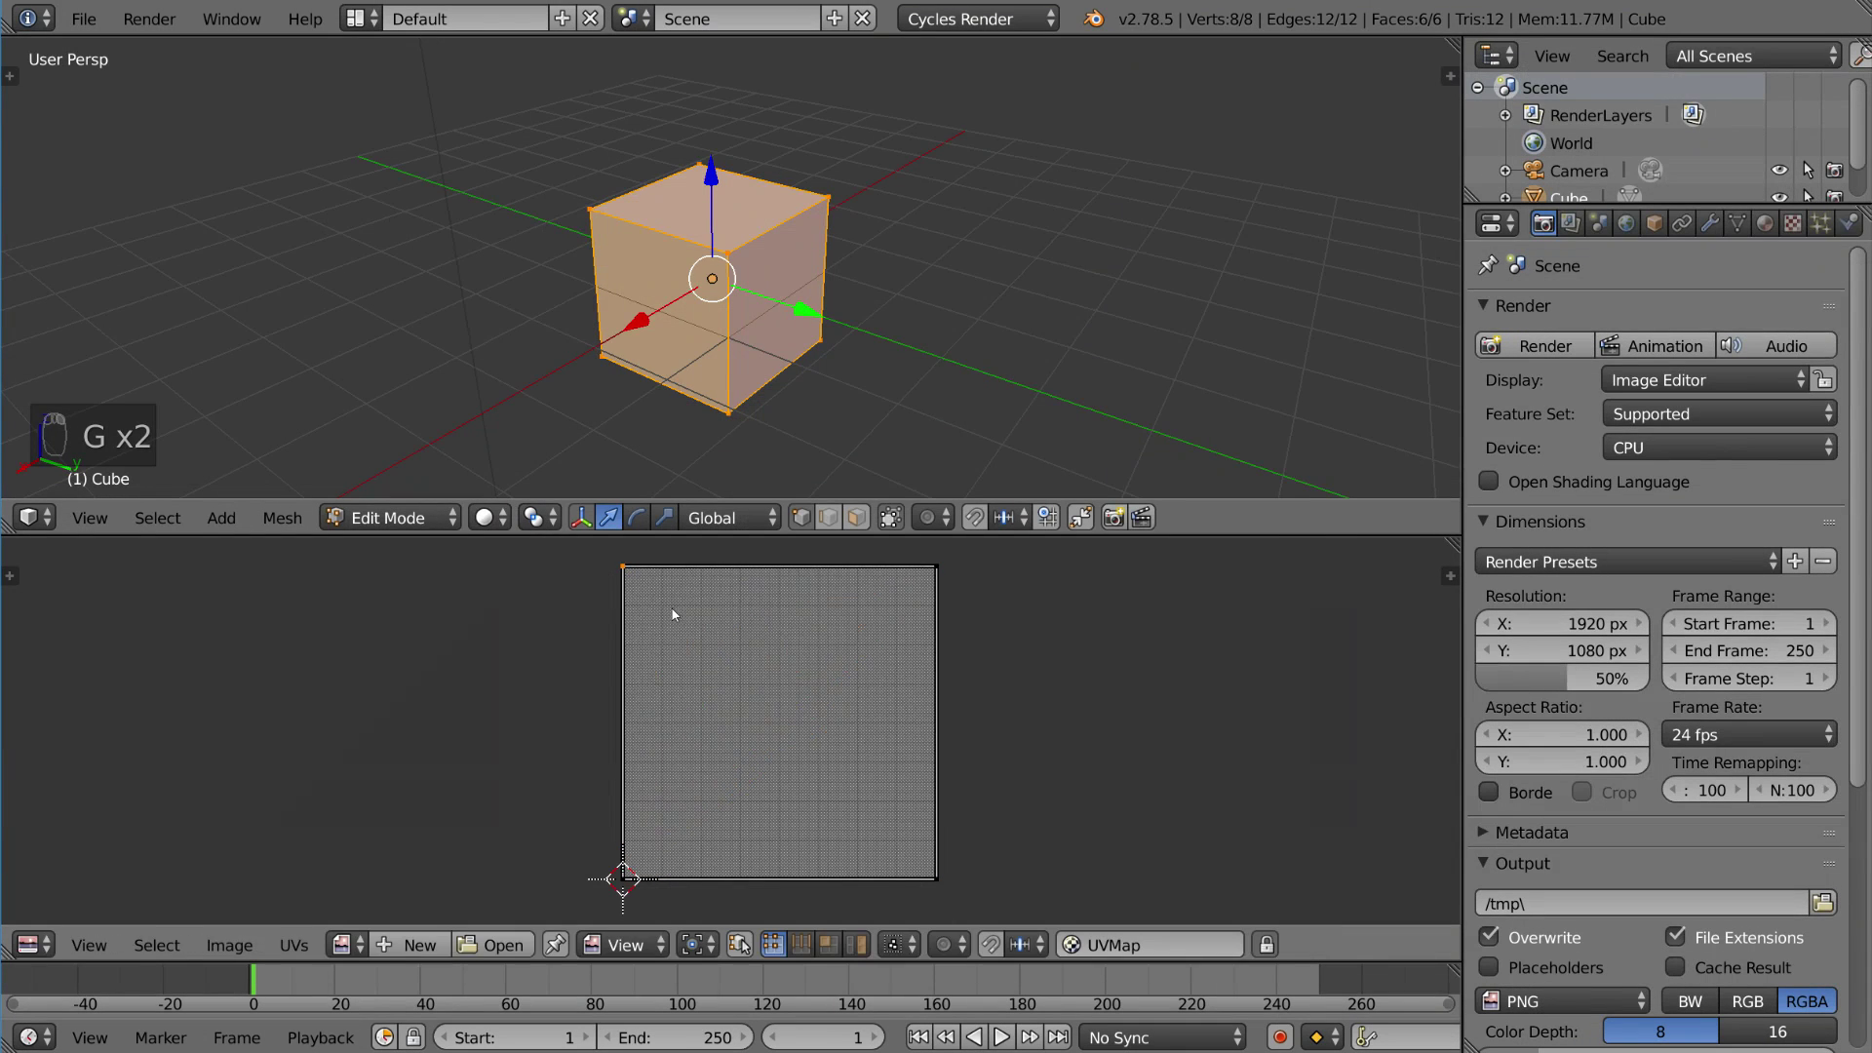
right_click(624, 877)
key(g)
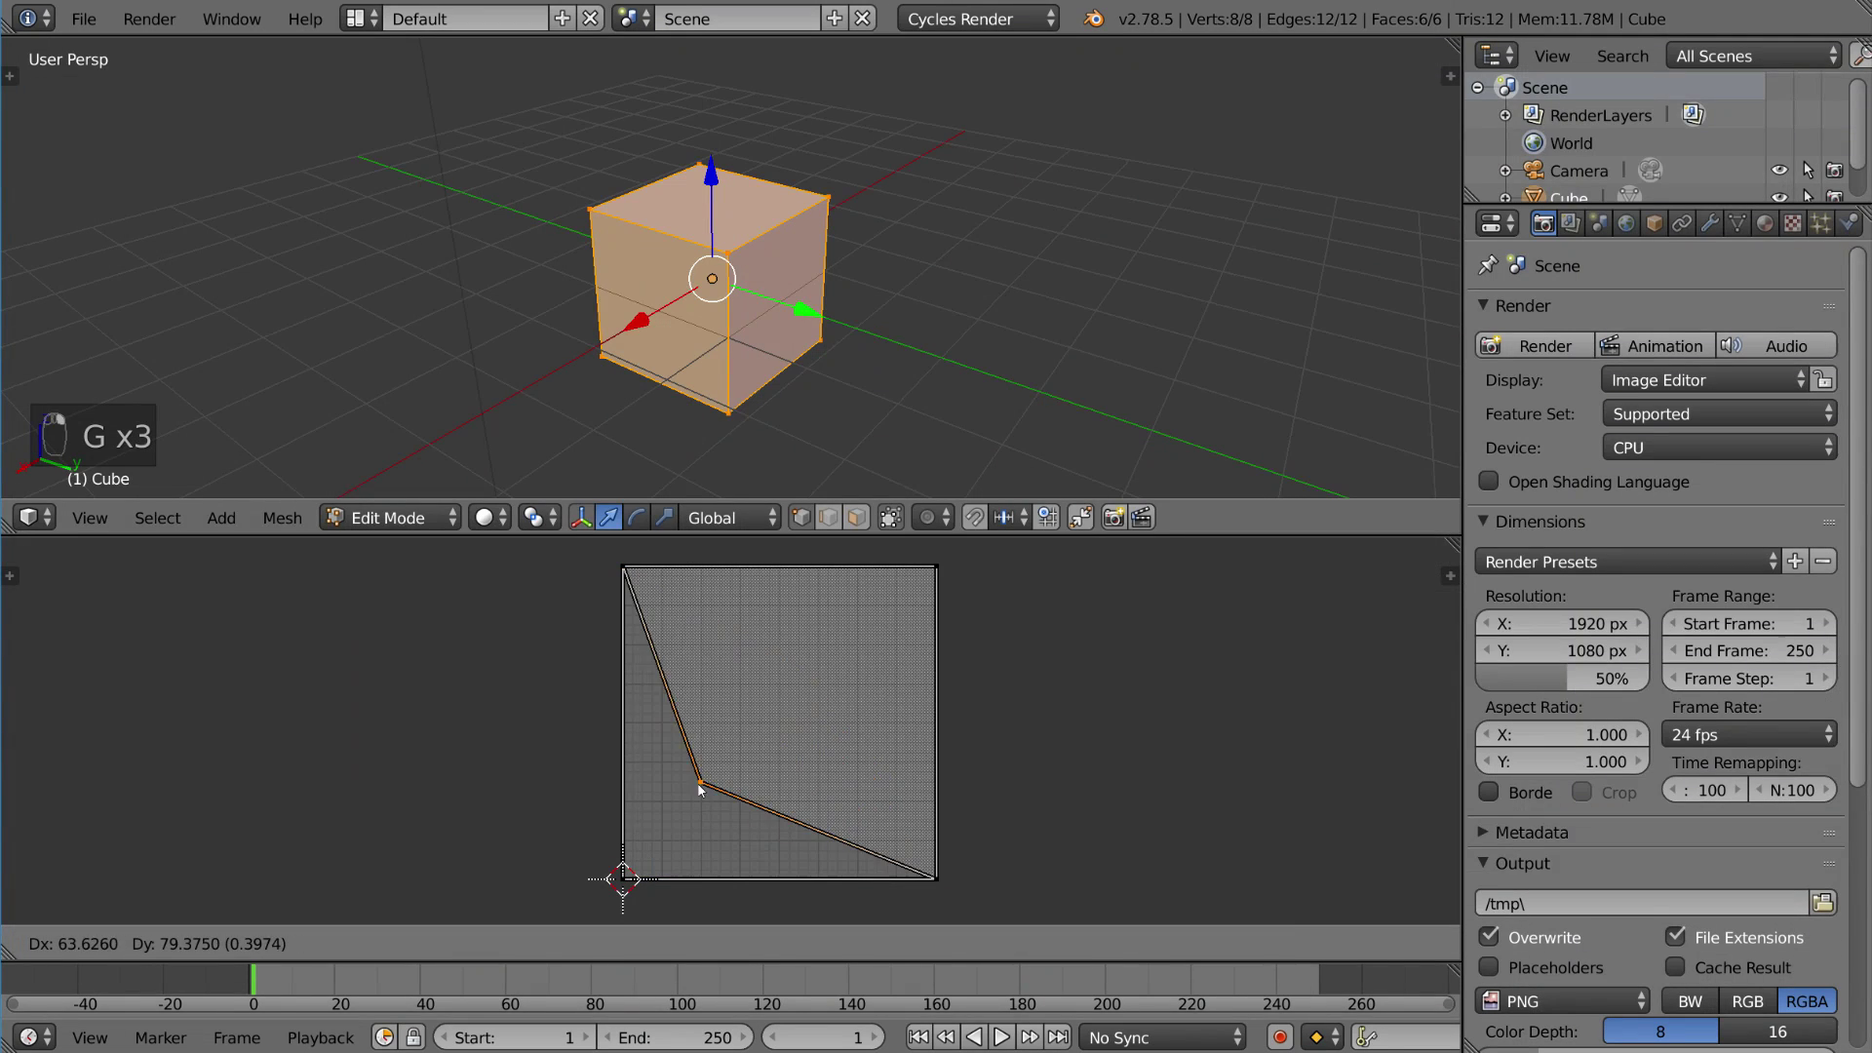
right_click(690, 780)
right_click(931, 875)
key(g)
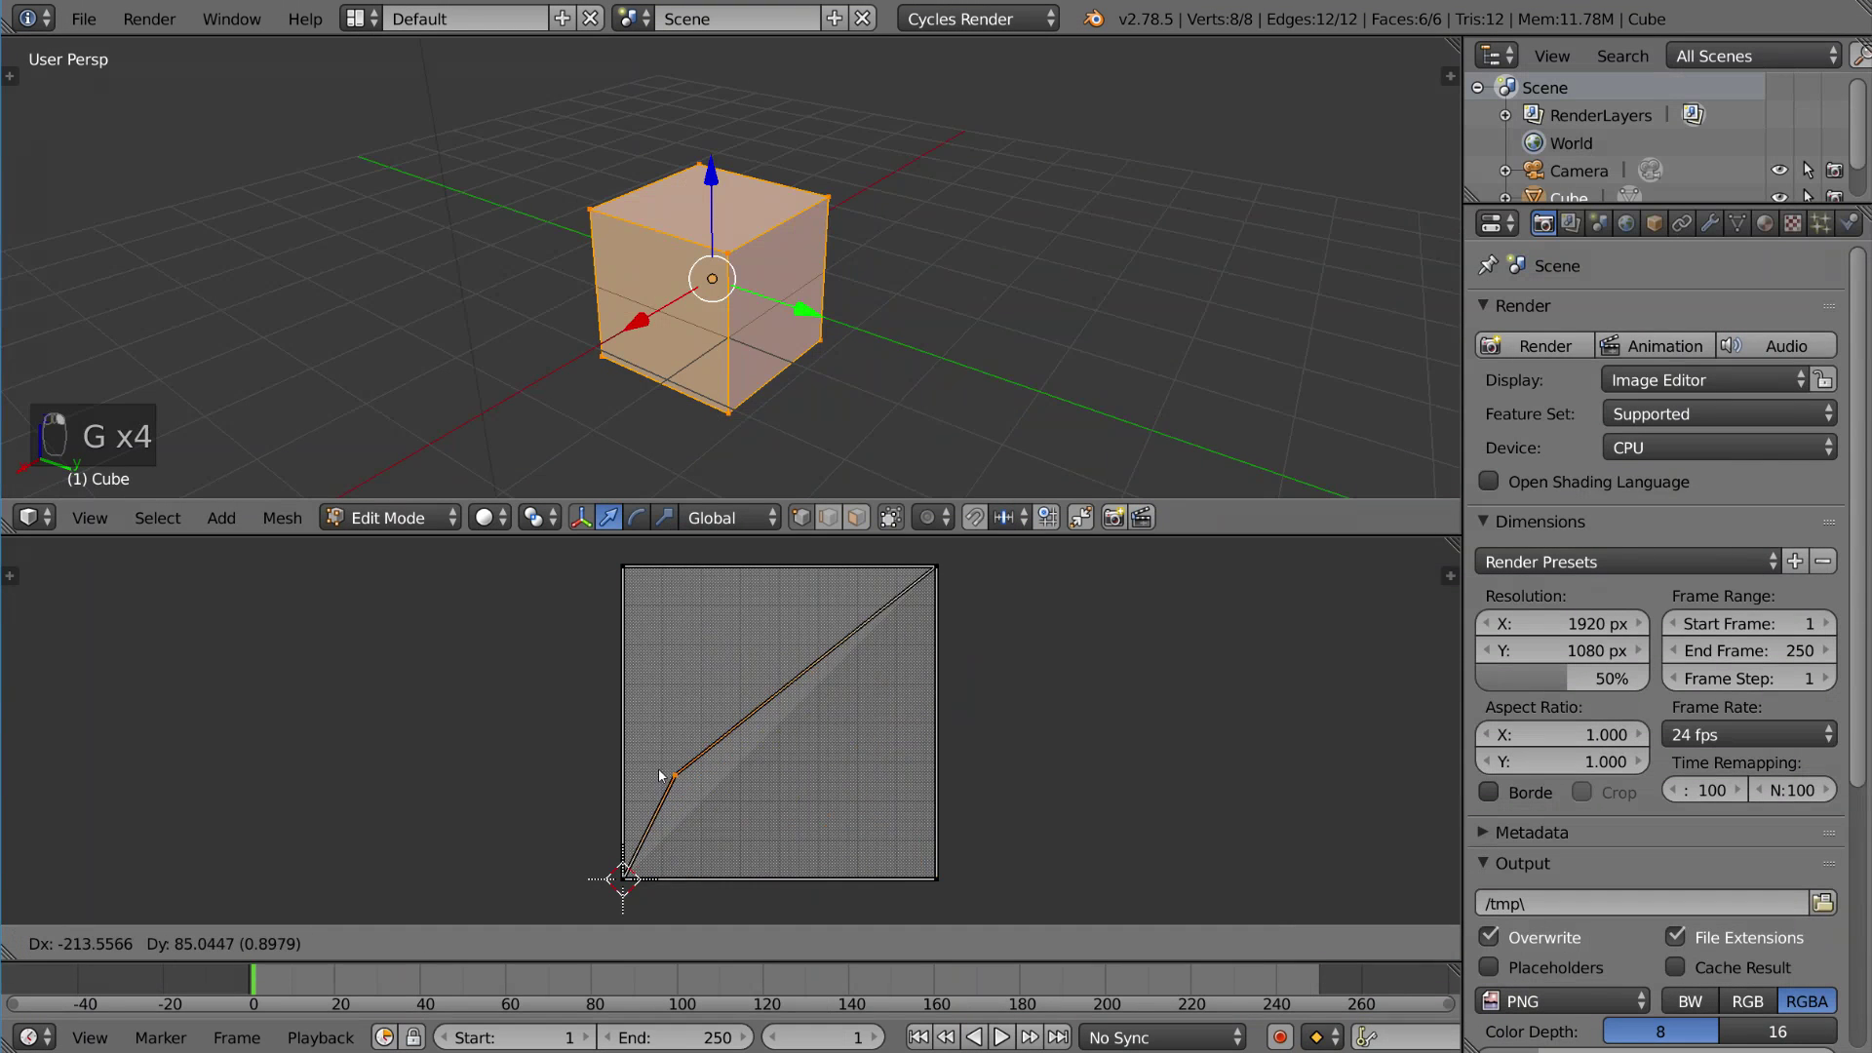
right_click(795, 810)
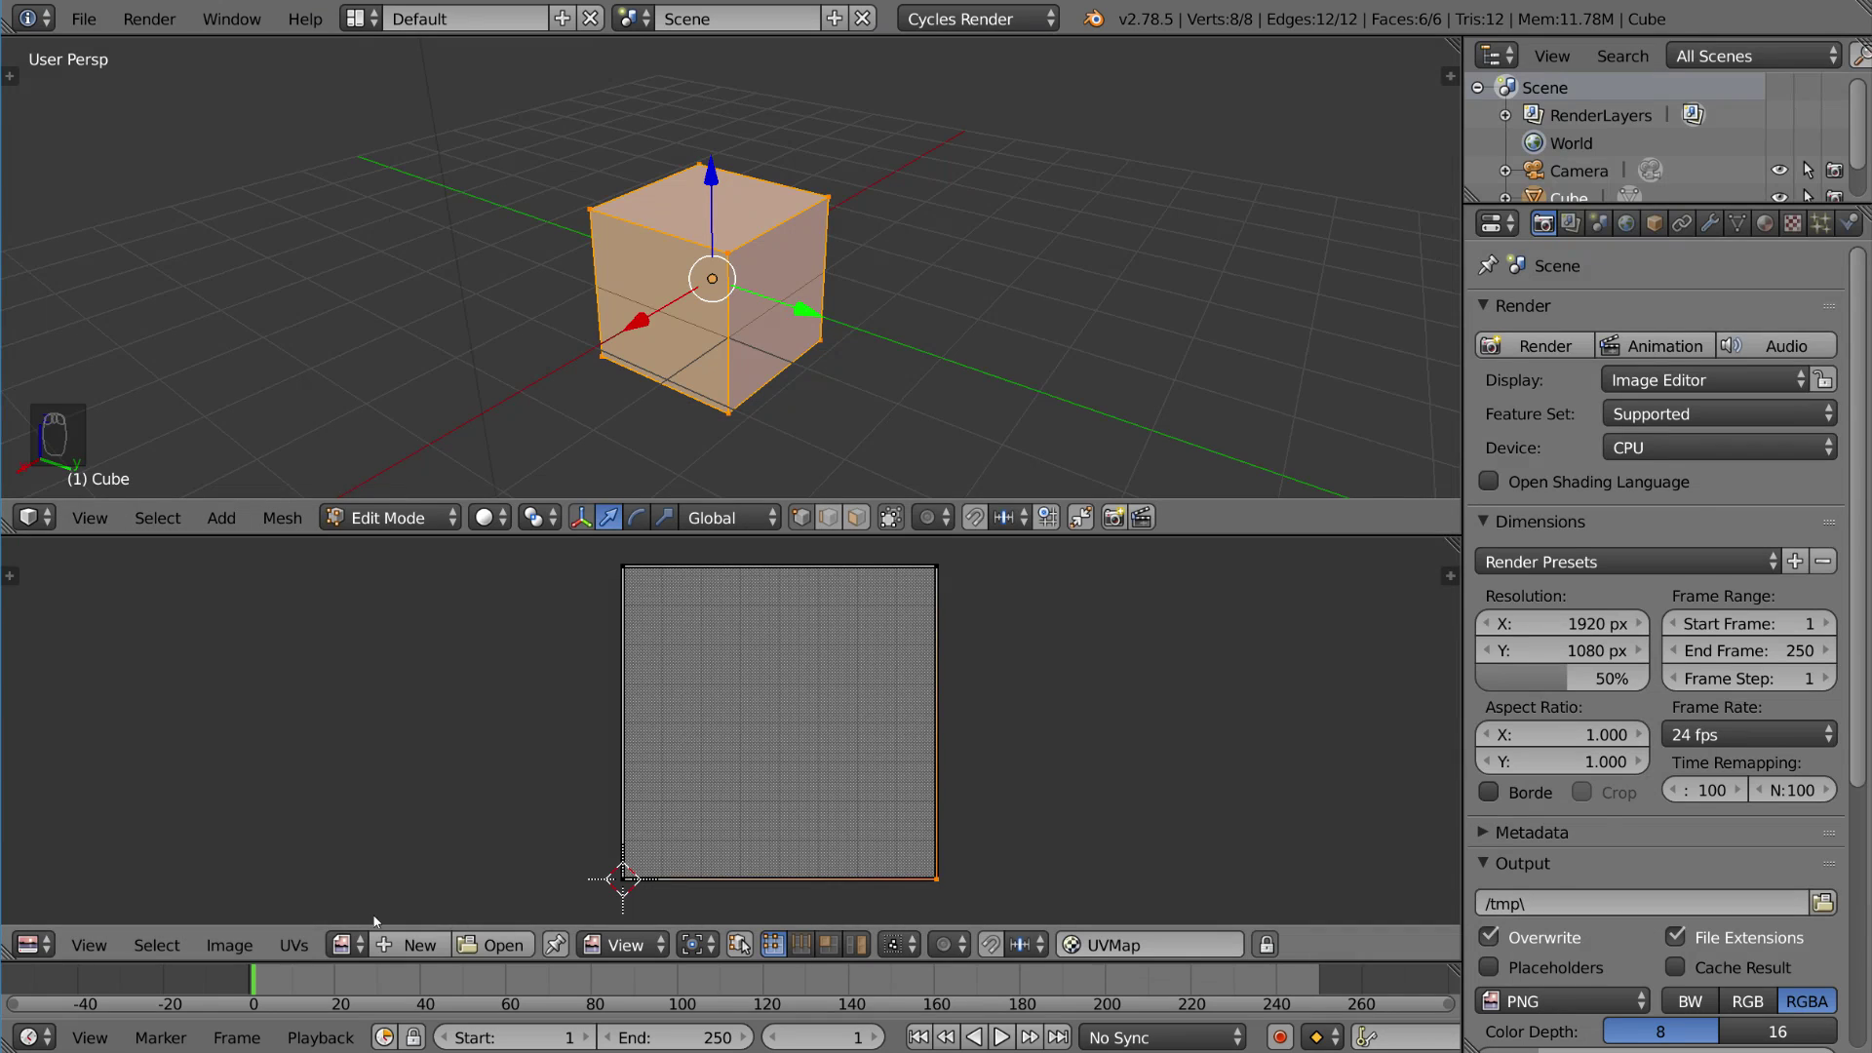
Step: Create a new UV Grid image named 'uv test' at 2048 × 2048 px
click(414, 944)
click(490, 825)
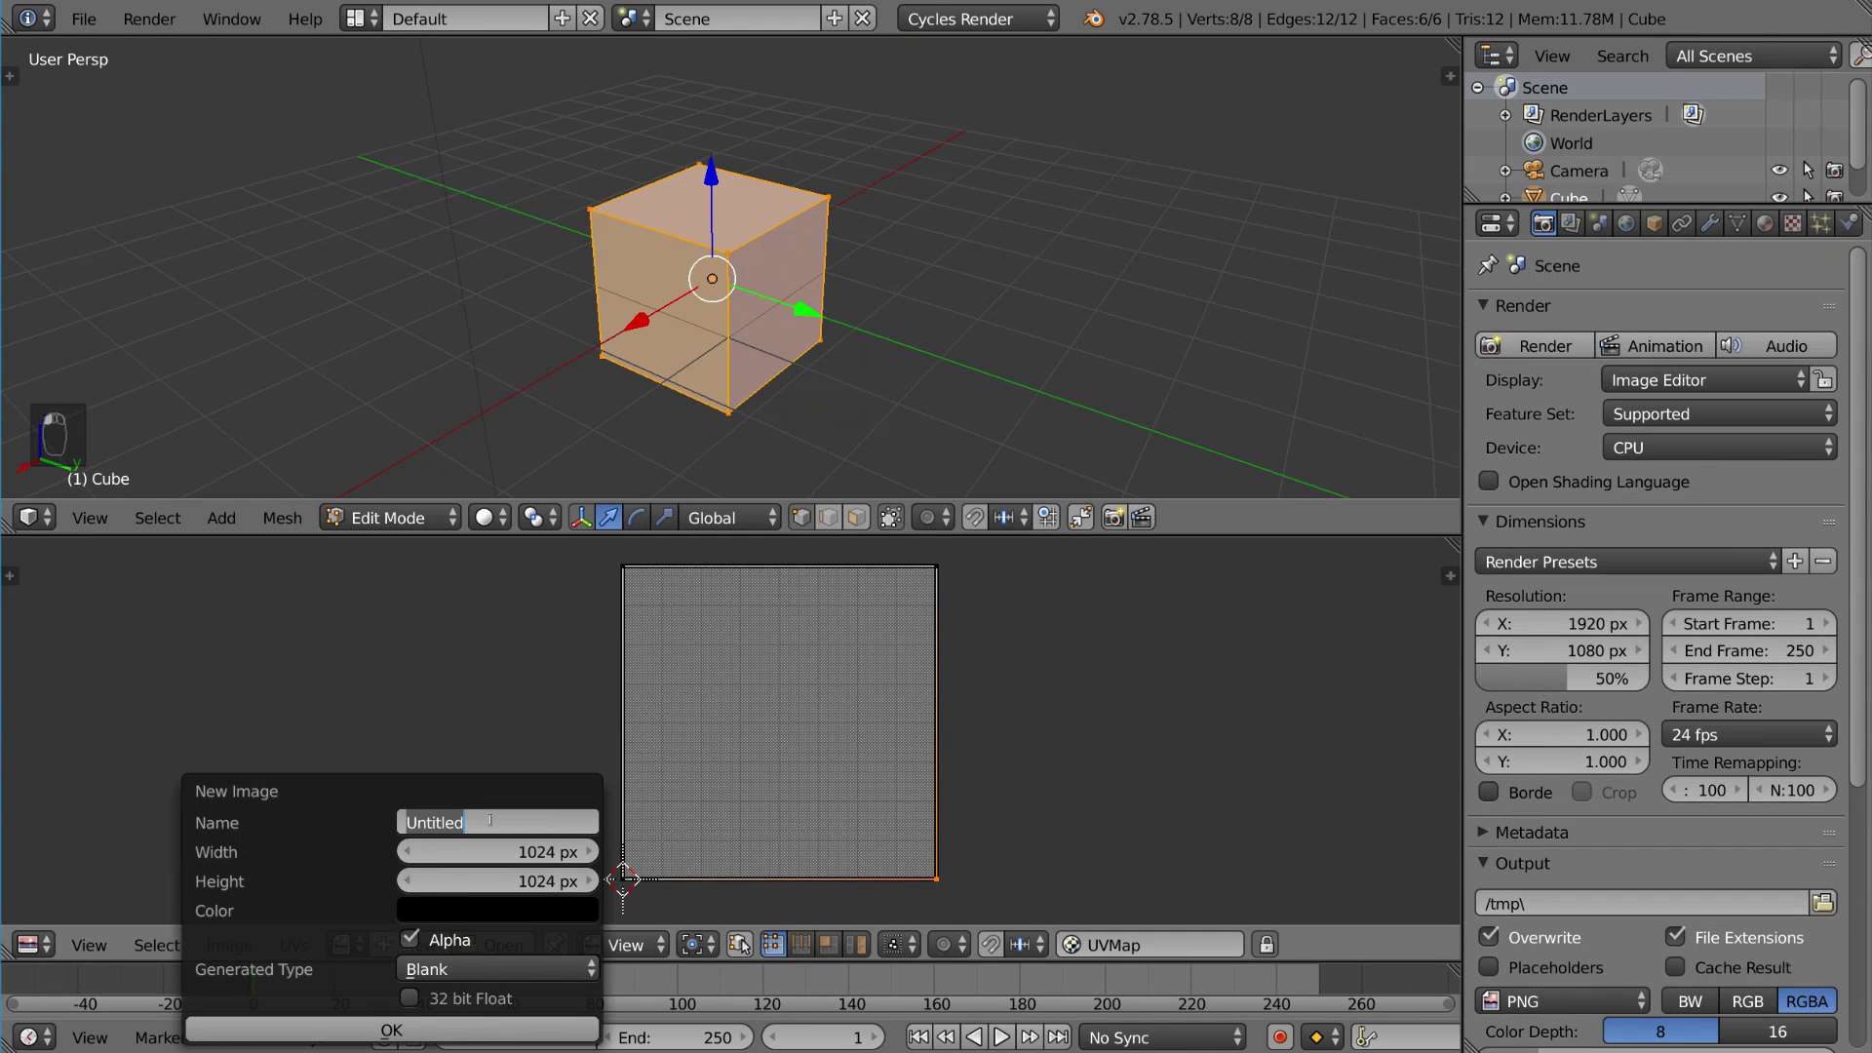
text(uv test)
click(500, 853)
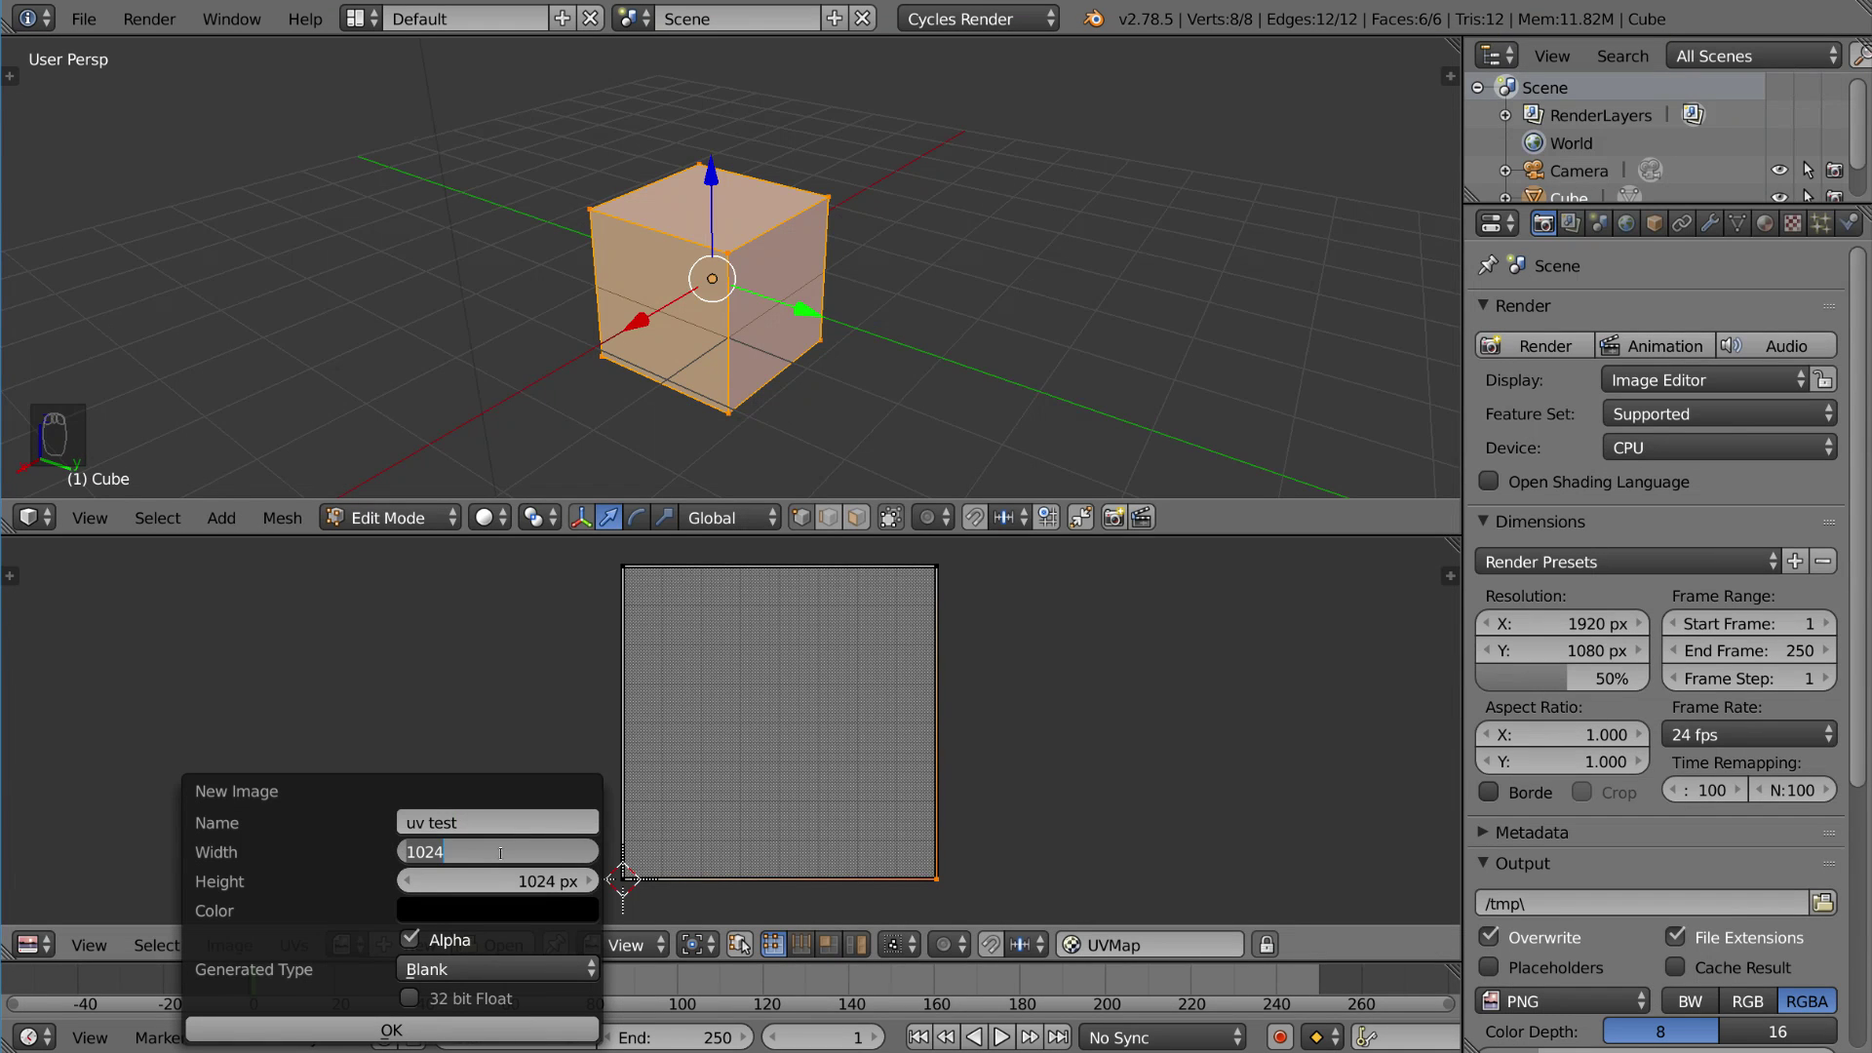
text(2048)
key(Tab)
text(2048)
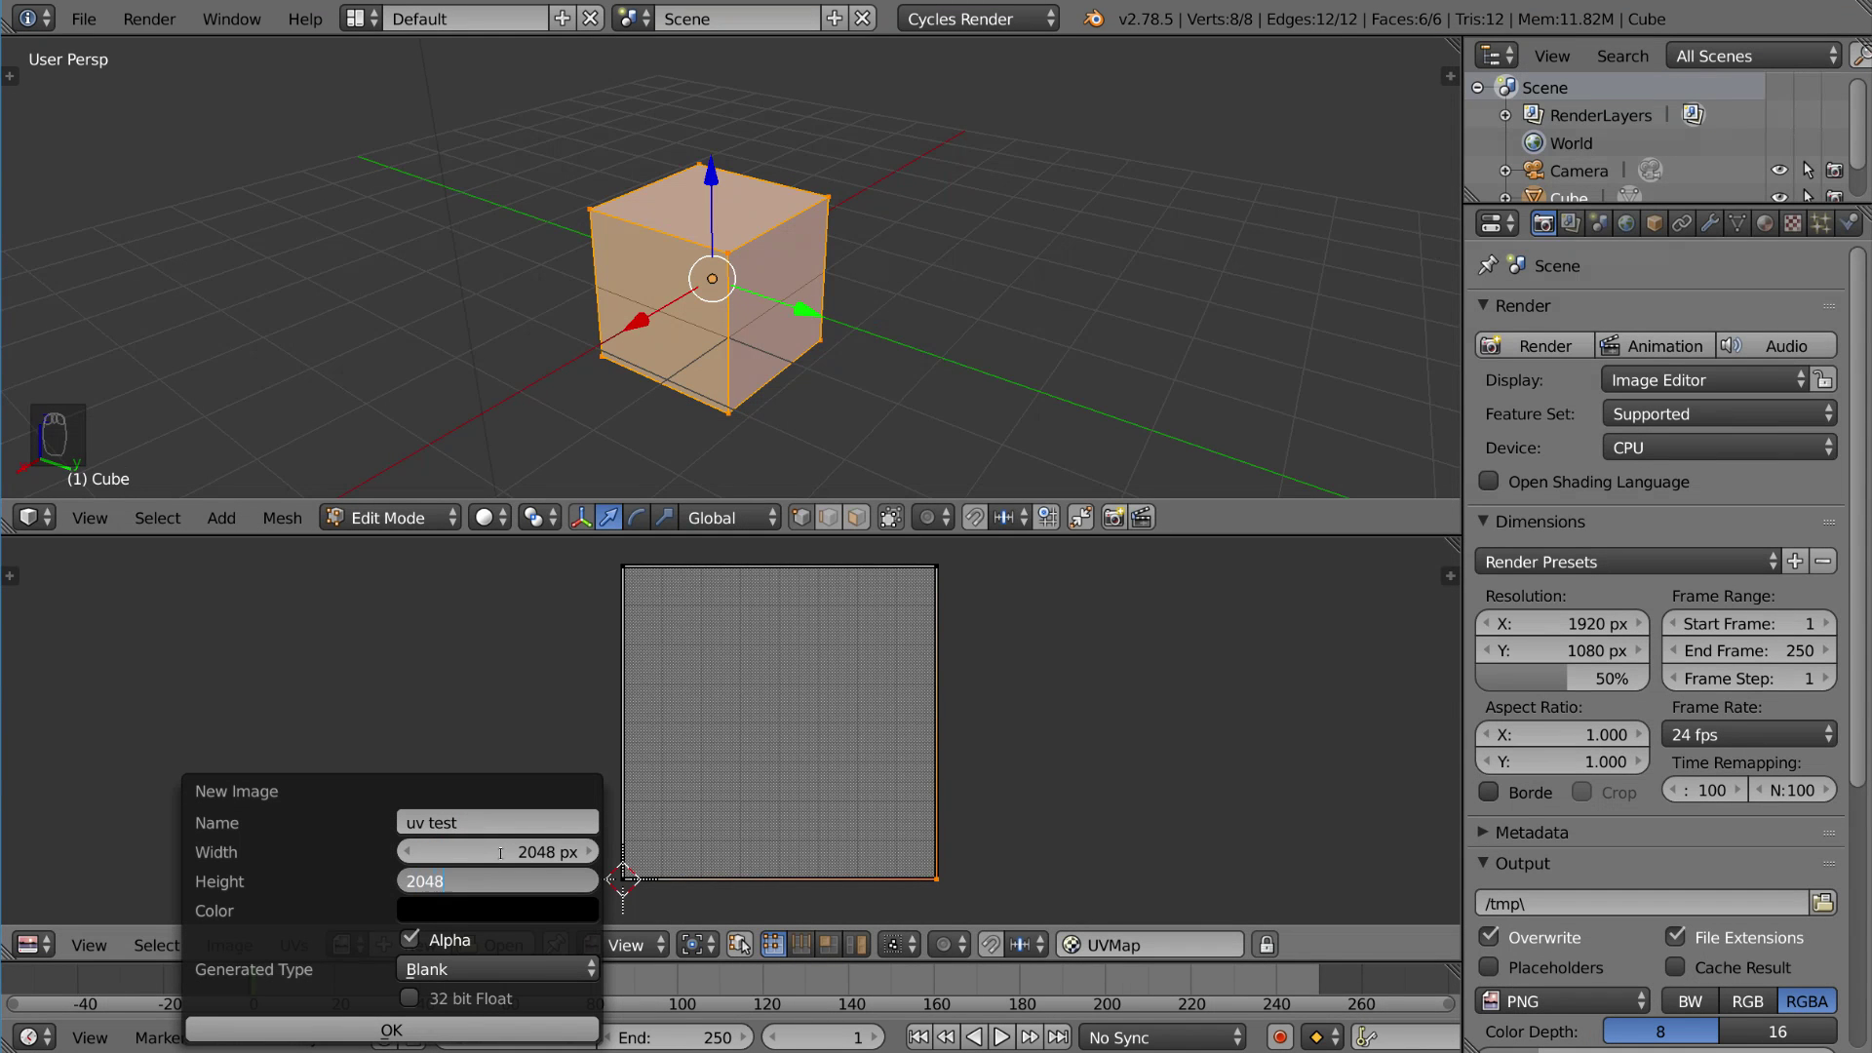
key(Return)
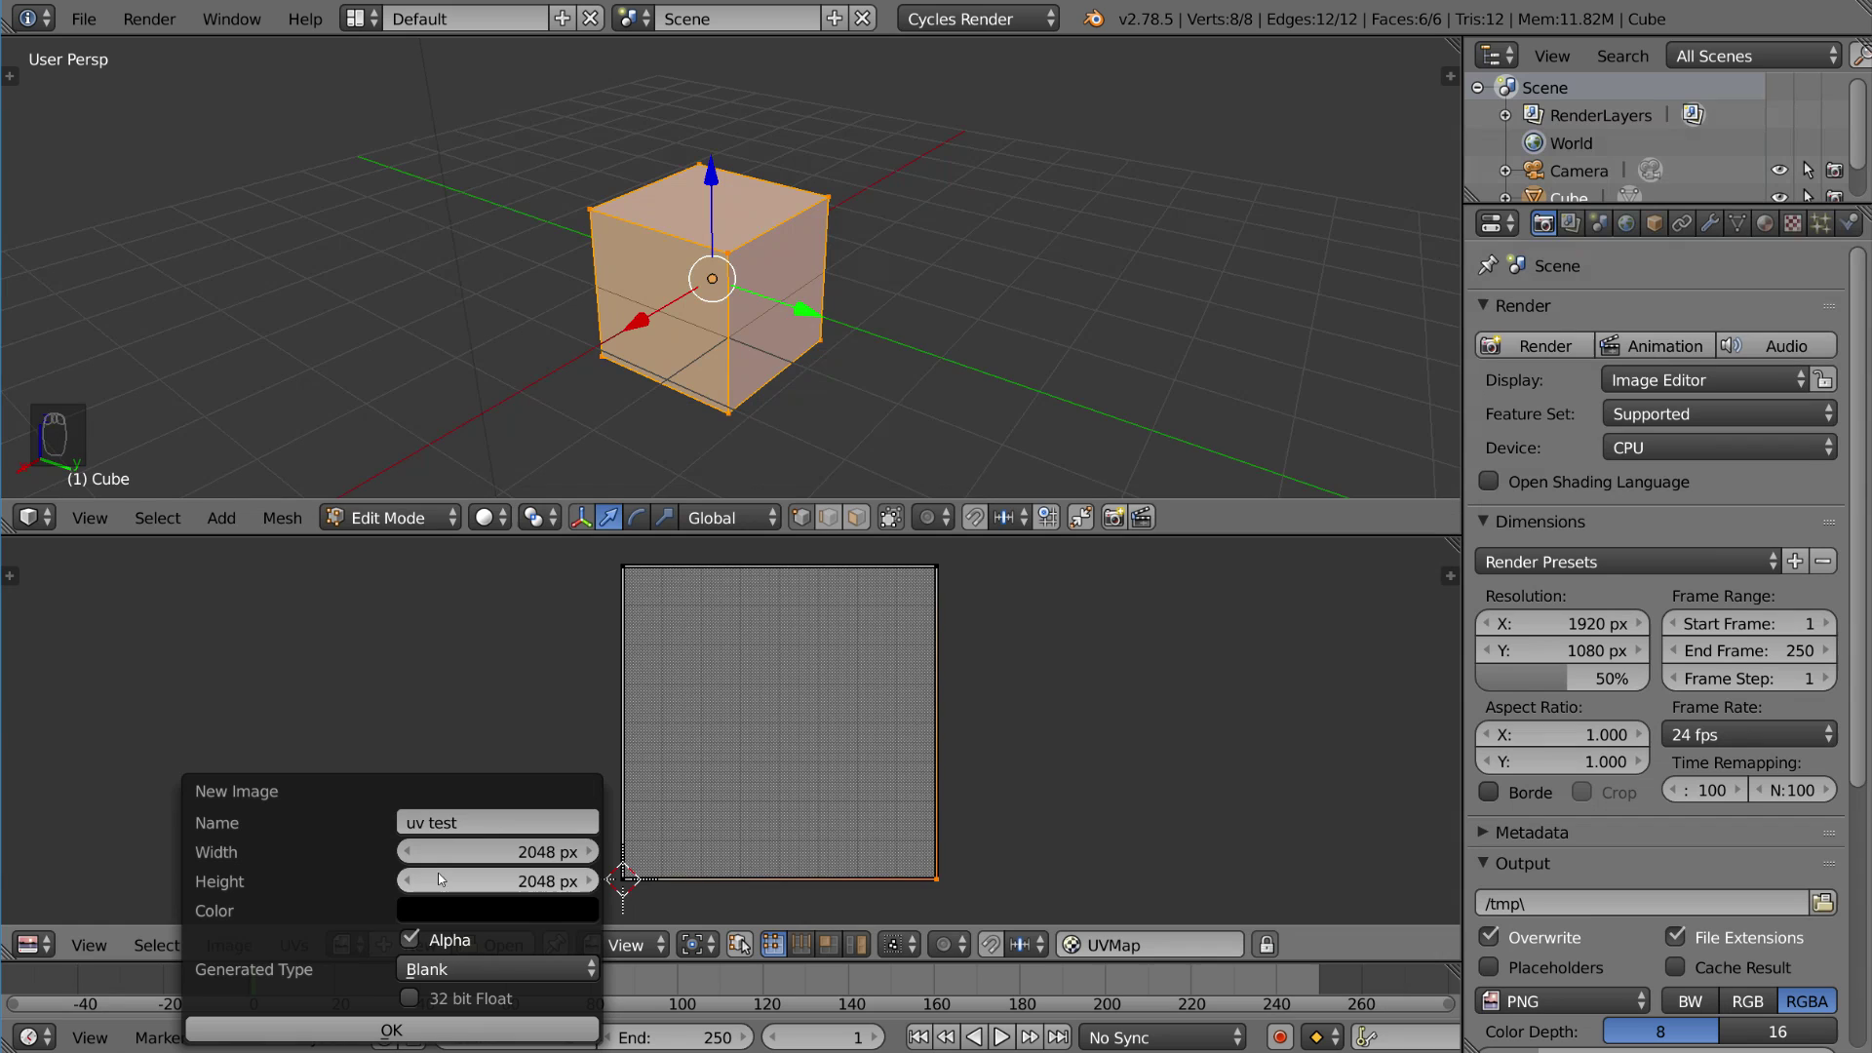
click(411, 971)
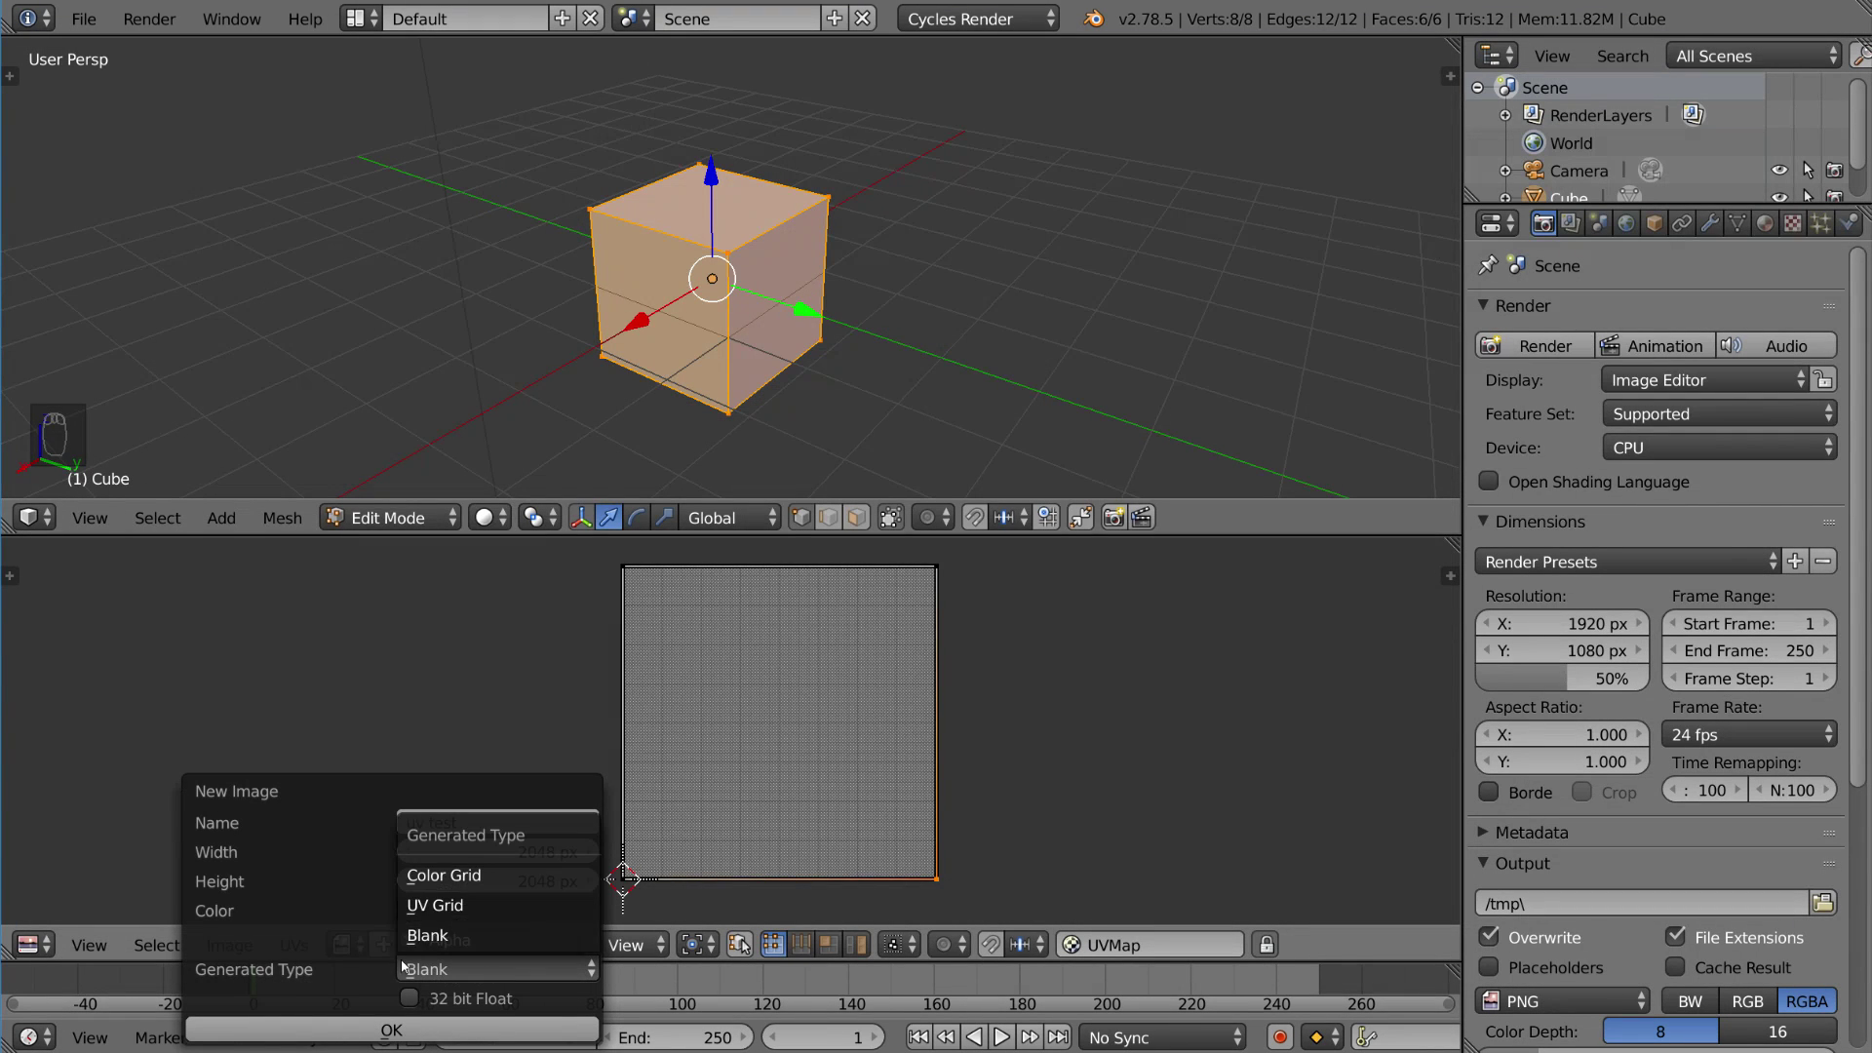
click(488, 907)
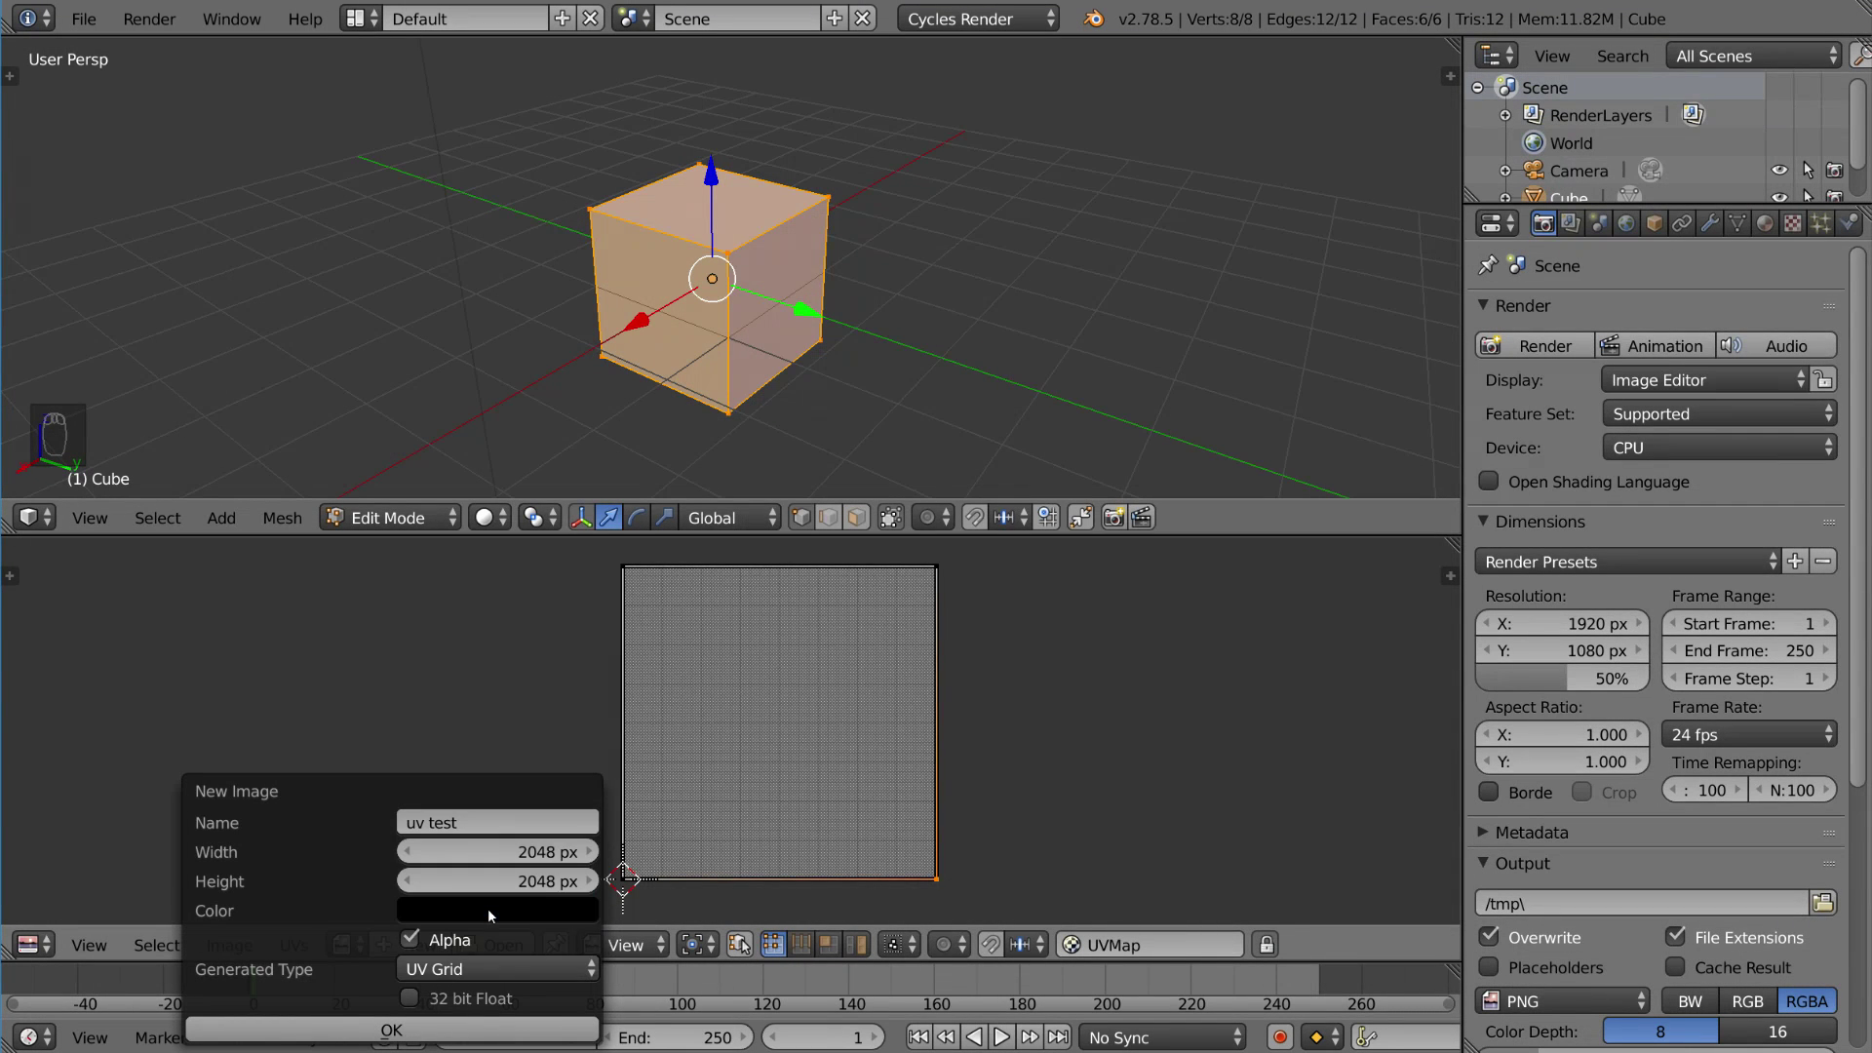
click(392, 1031)
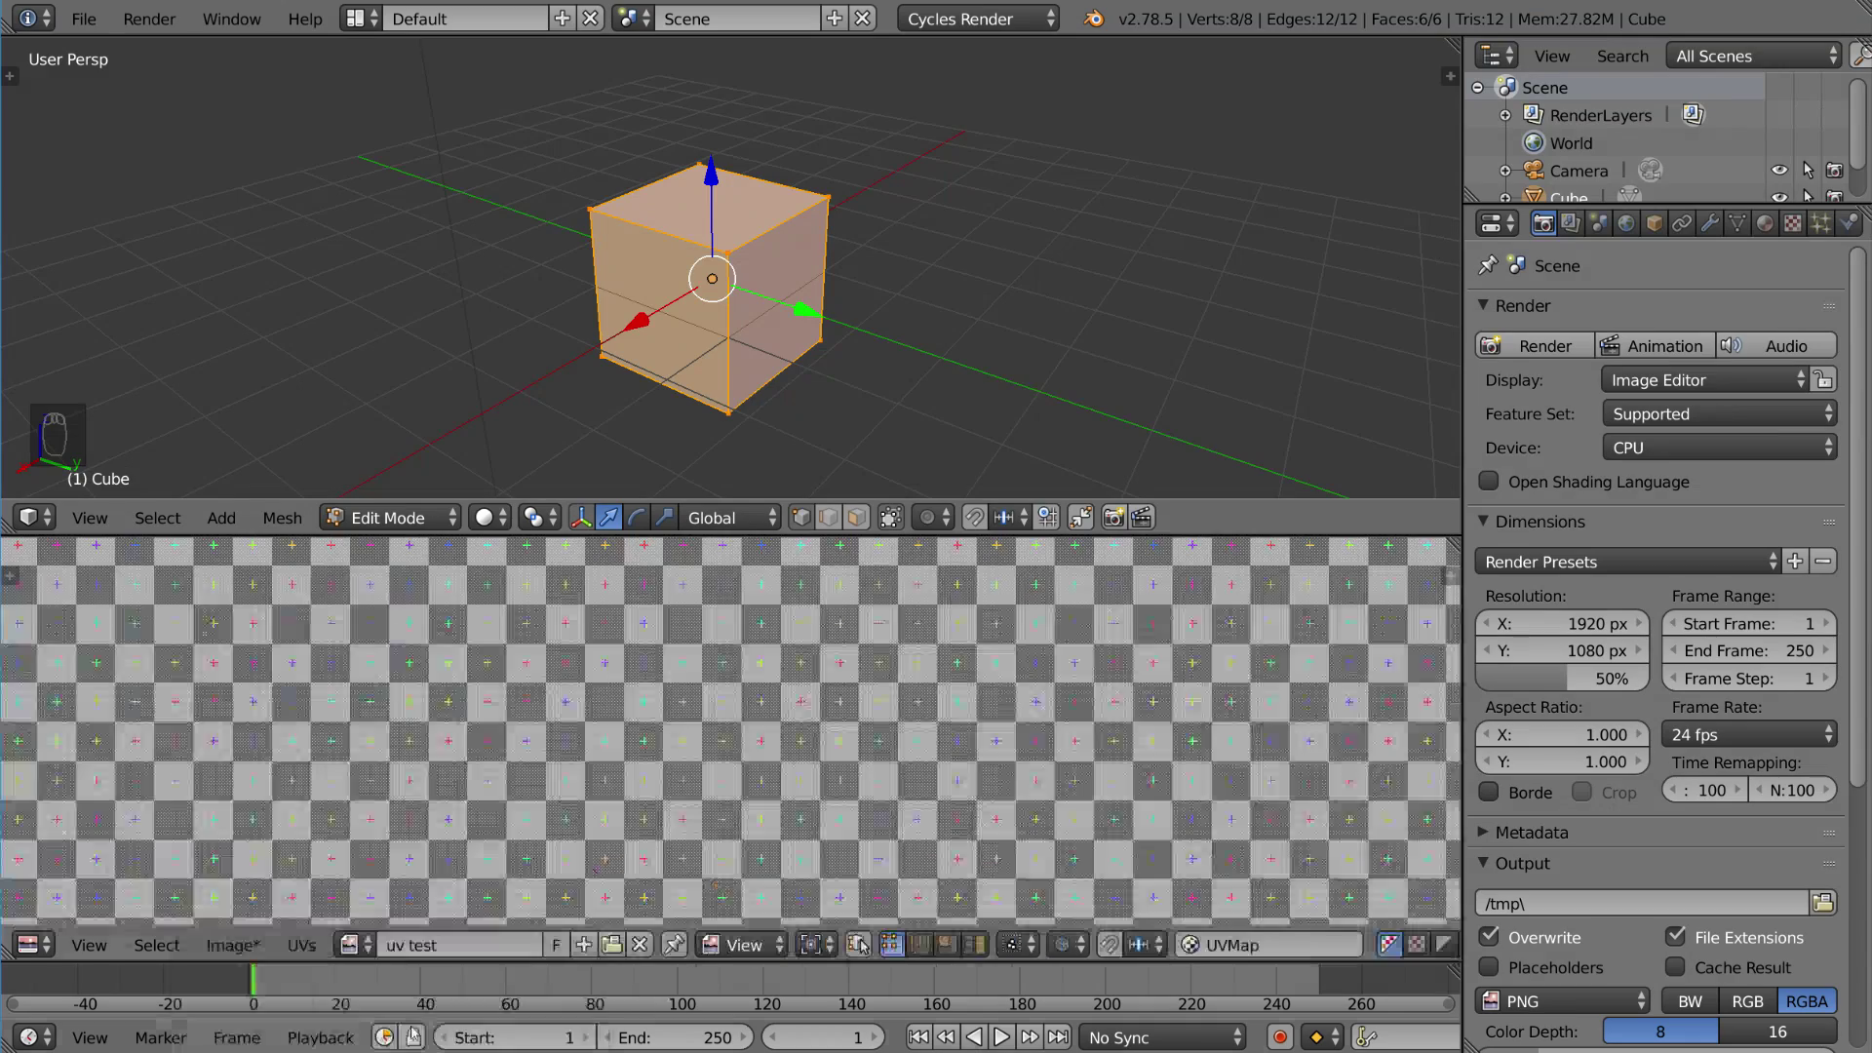
Step: Switch the 3D view to Texture shading so the uv test grid appears on the cube
scroll(886, 770, down, 5)
scroll(887, 771, down, 1)
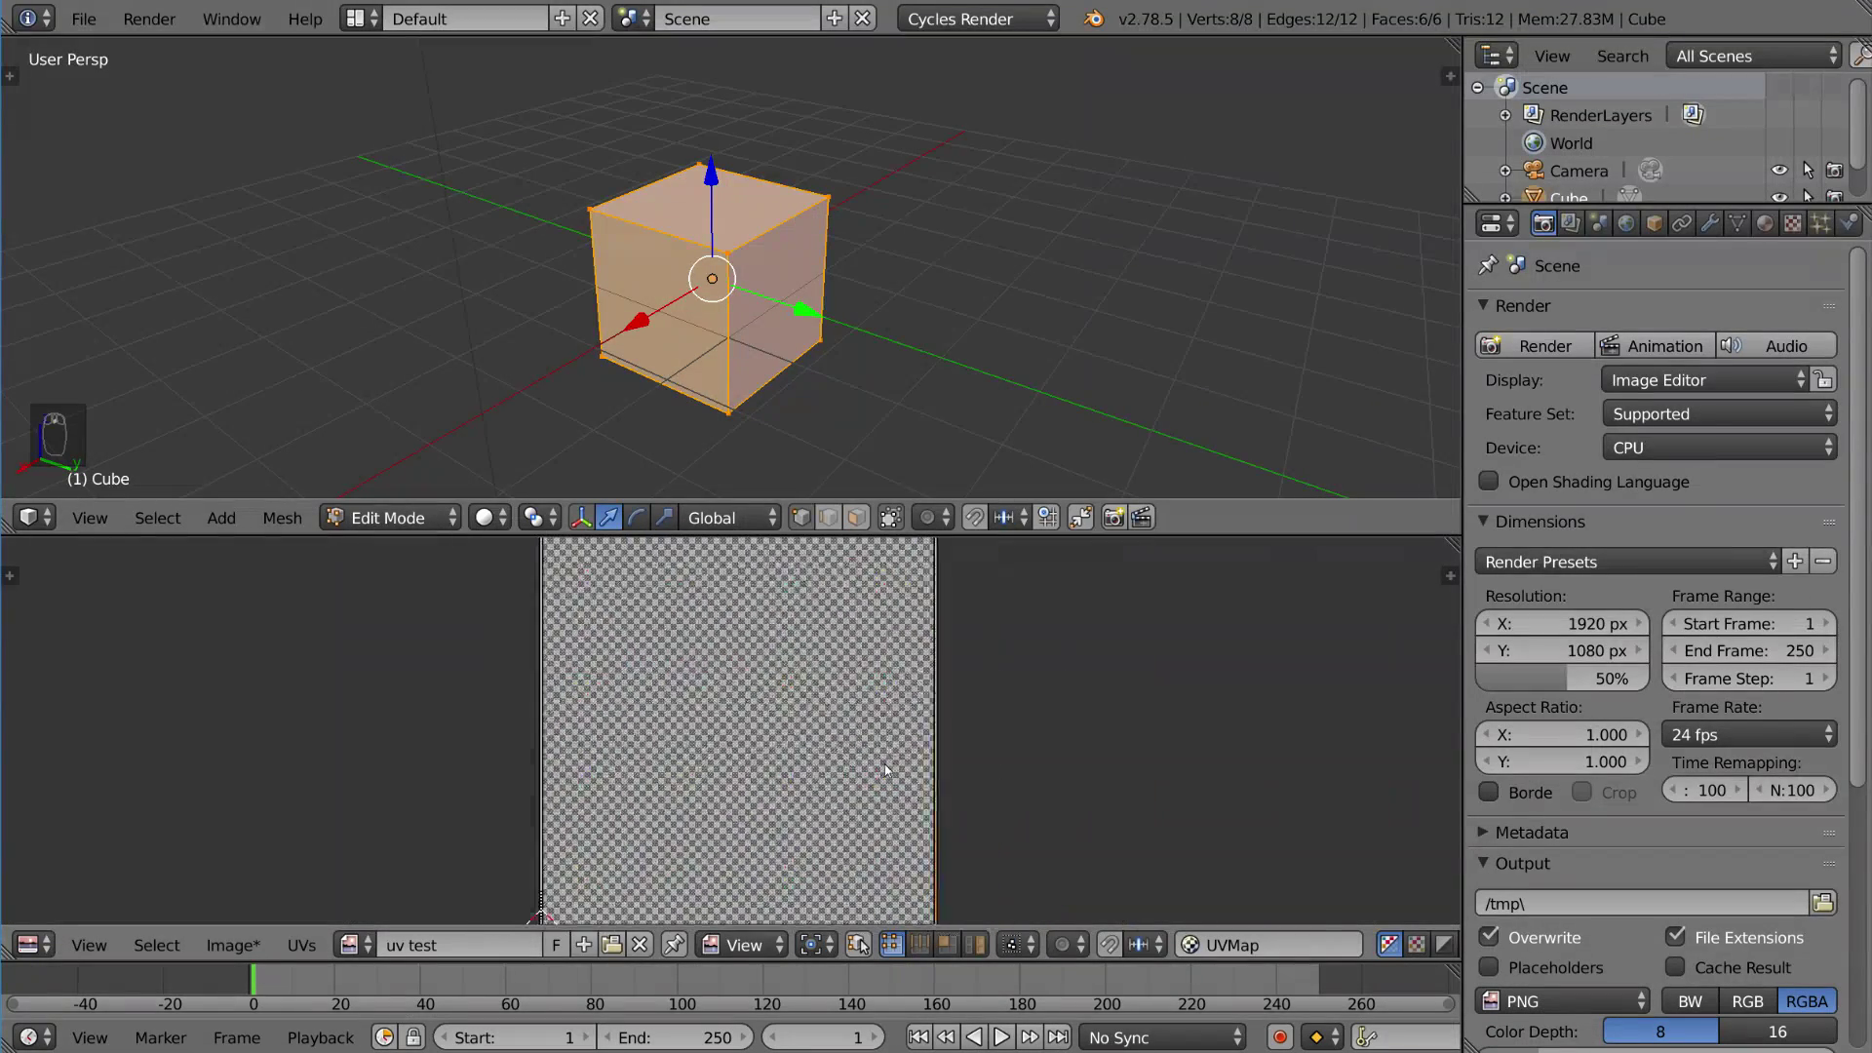
scroll(886, 770, down, 1)
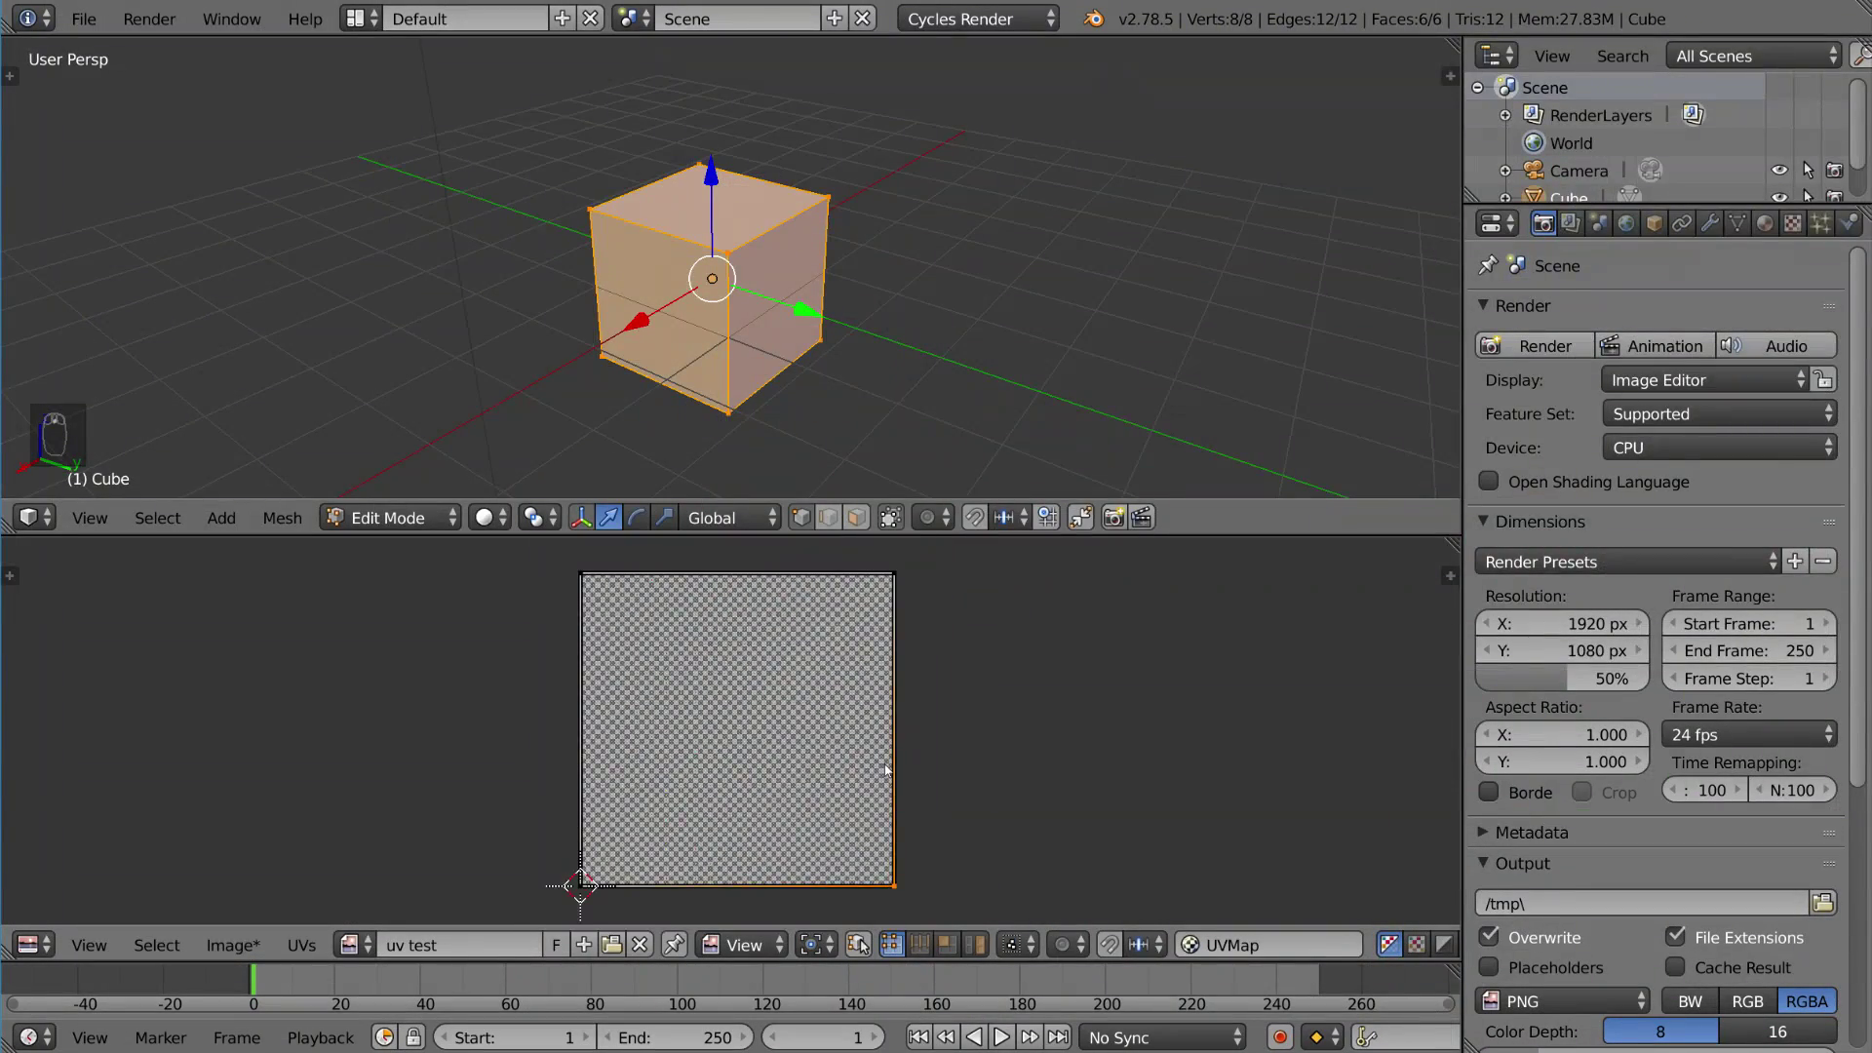
scroll(887, 770, up, 5)
middle_drag(936, 322, 989, 286)
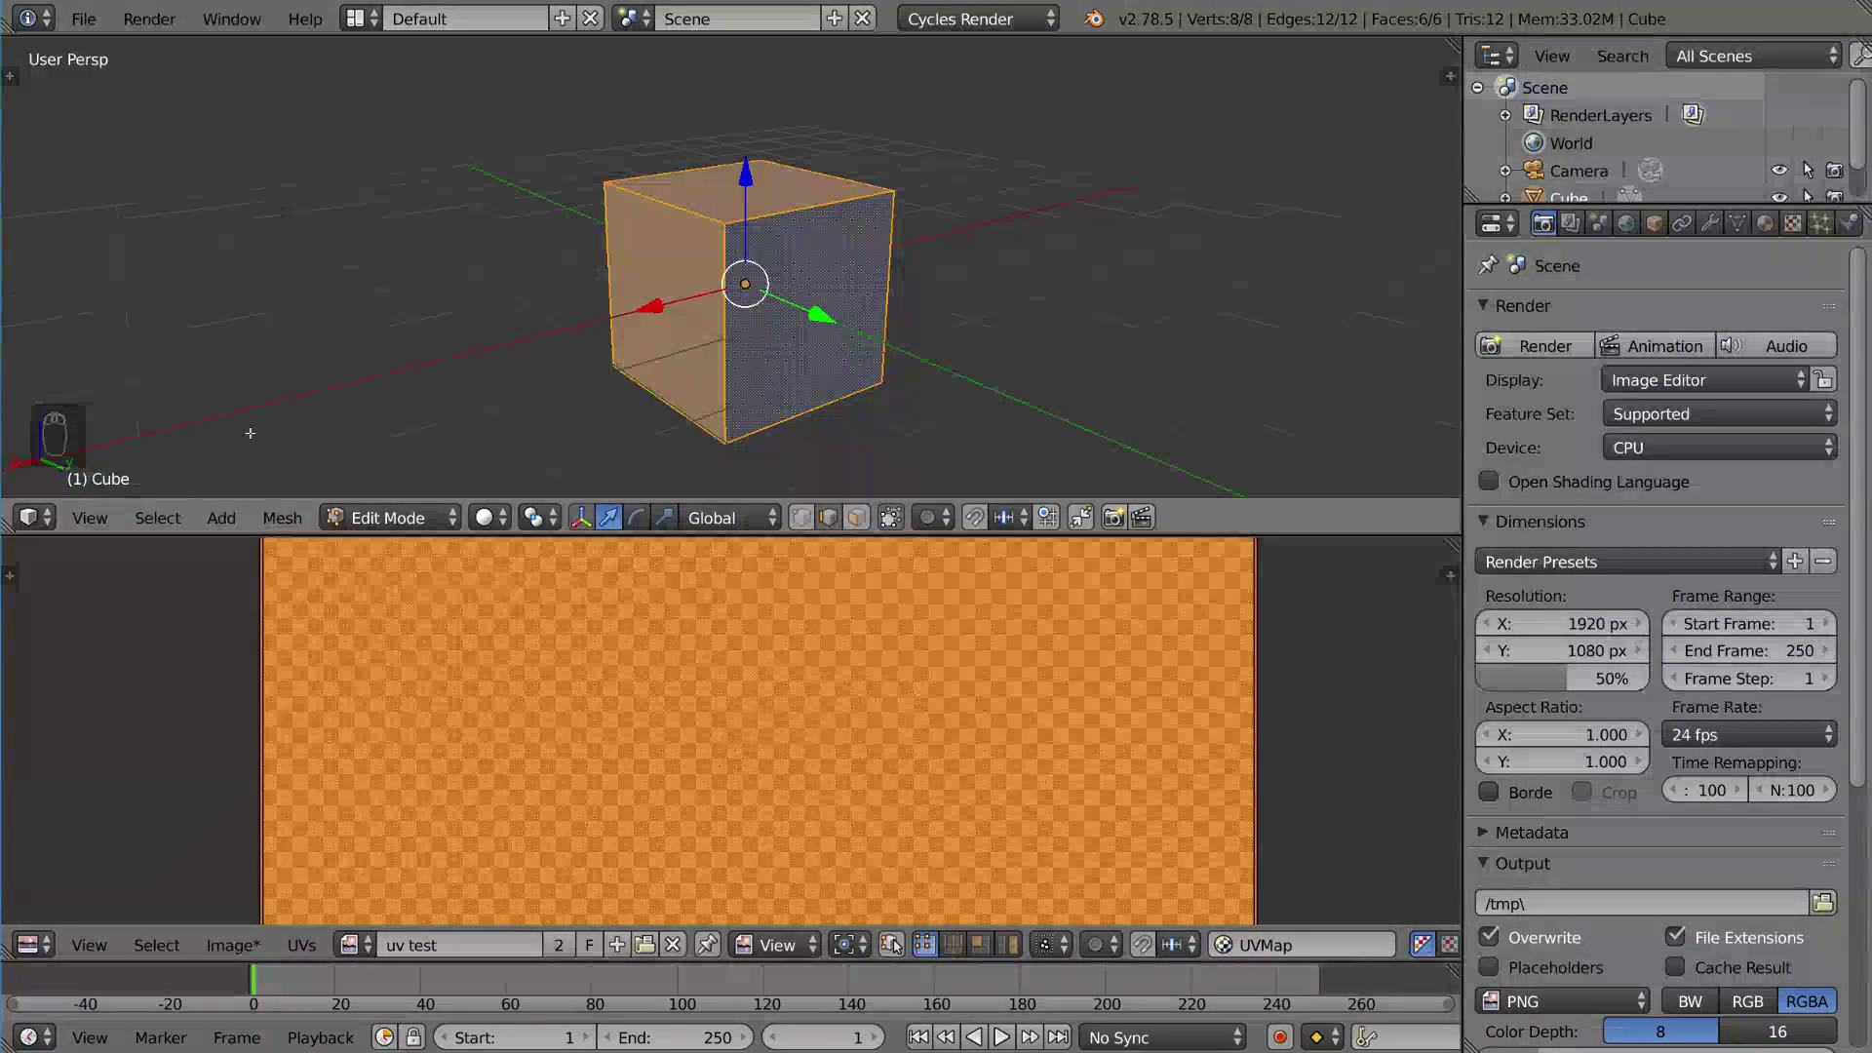
click(488, 518)
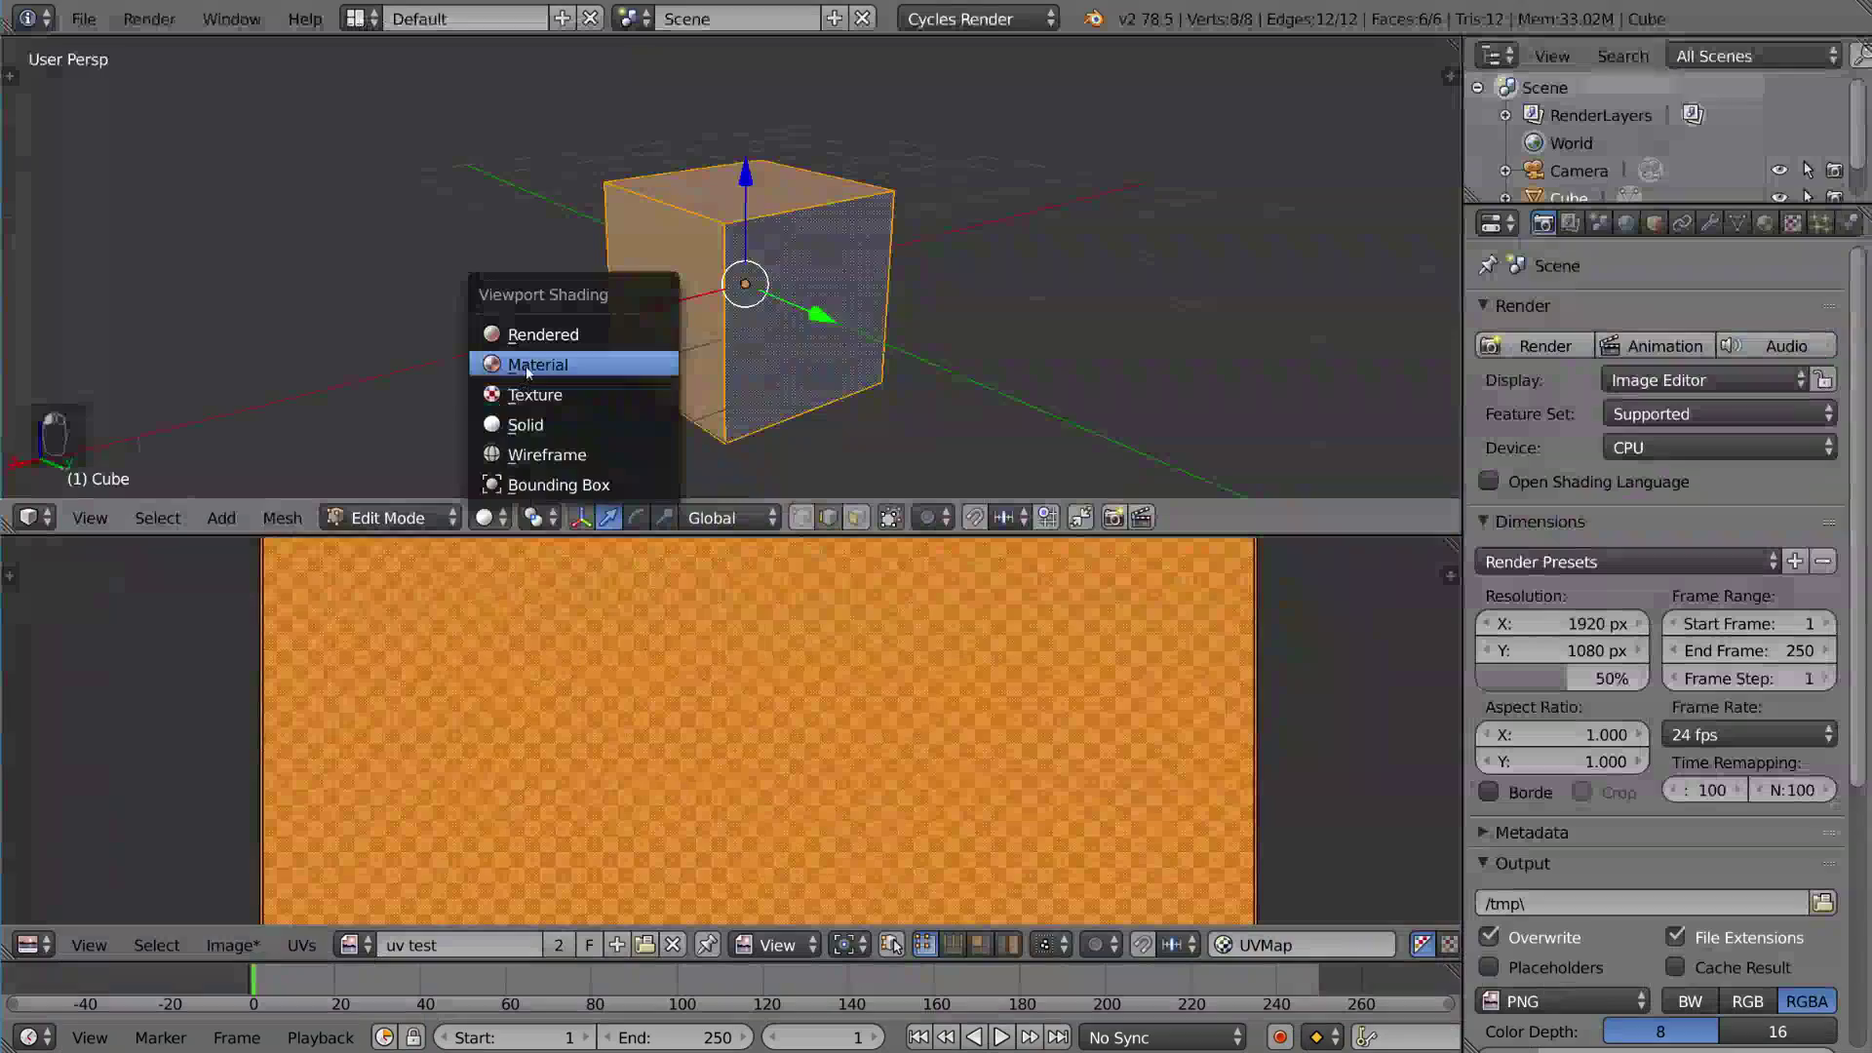
click(581, 394)
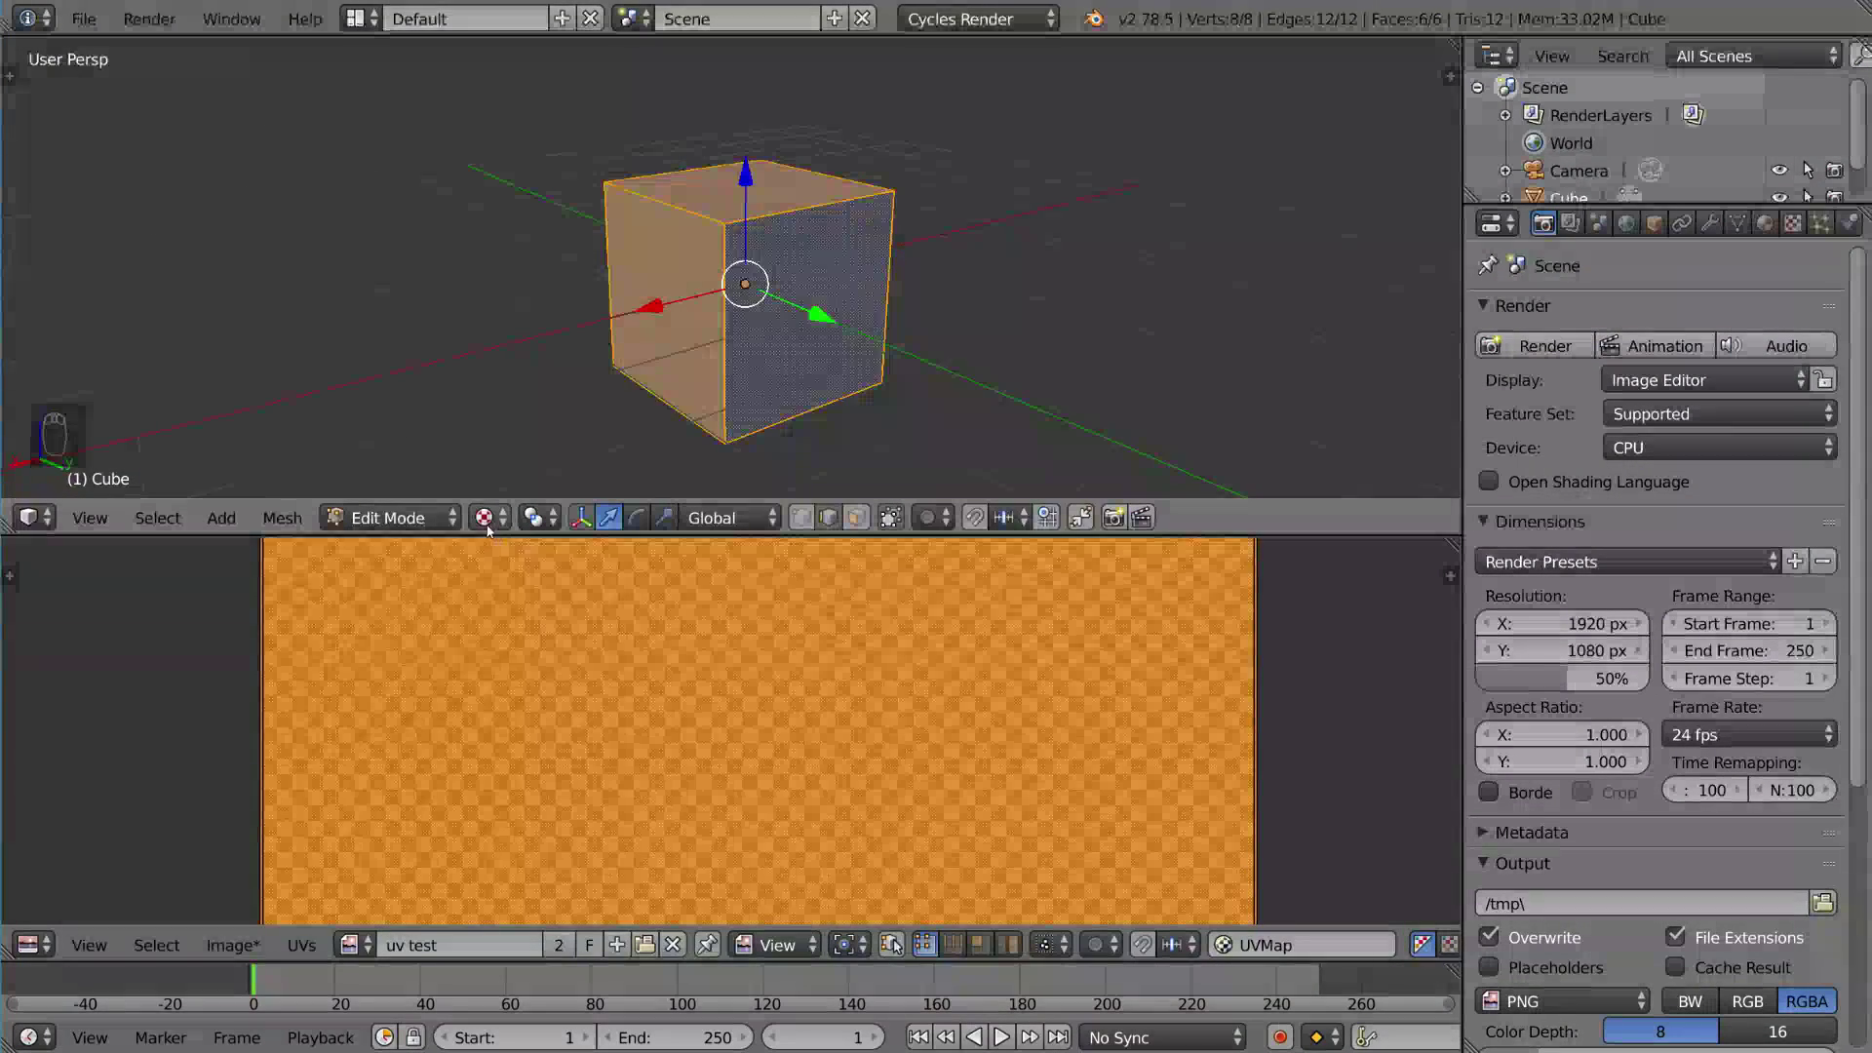
scroll(693, 218, up, 4)
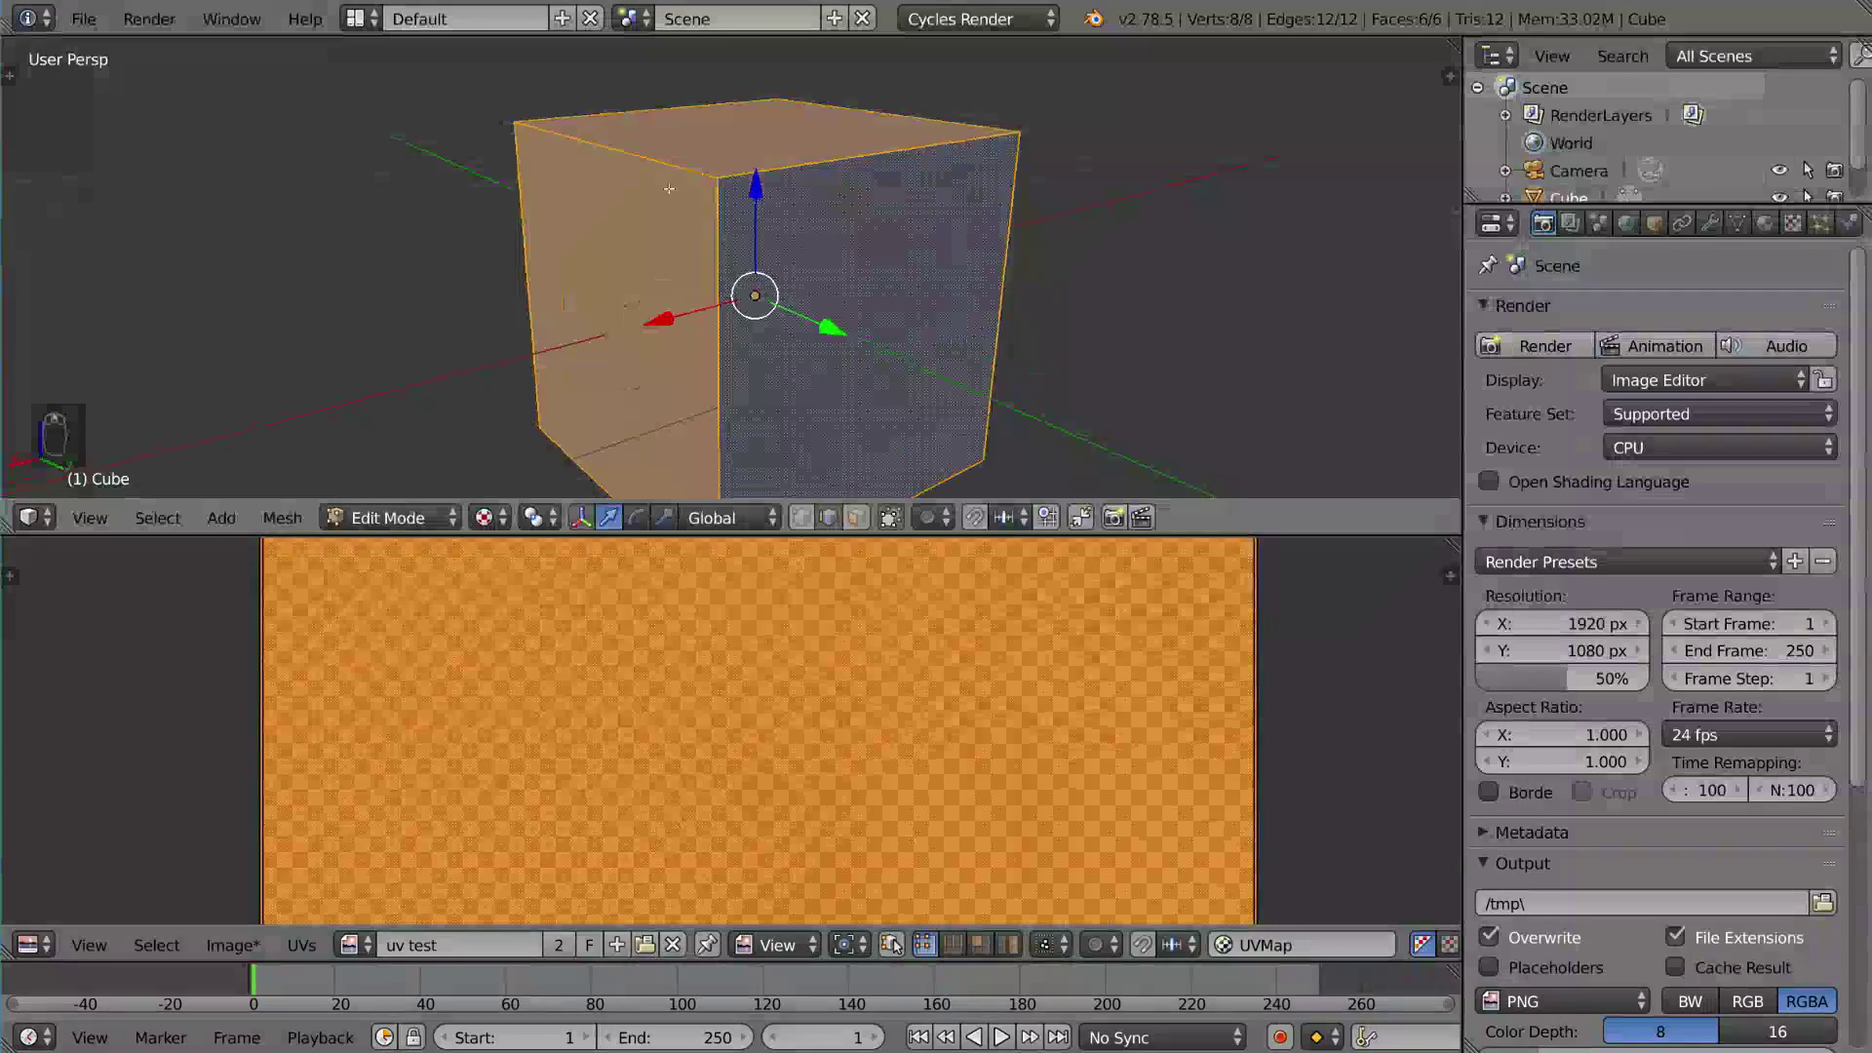
scroll(731, 224, down, 4)
scroll(776, 232, up, 5)
scroll(776, 232, up, 3)
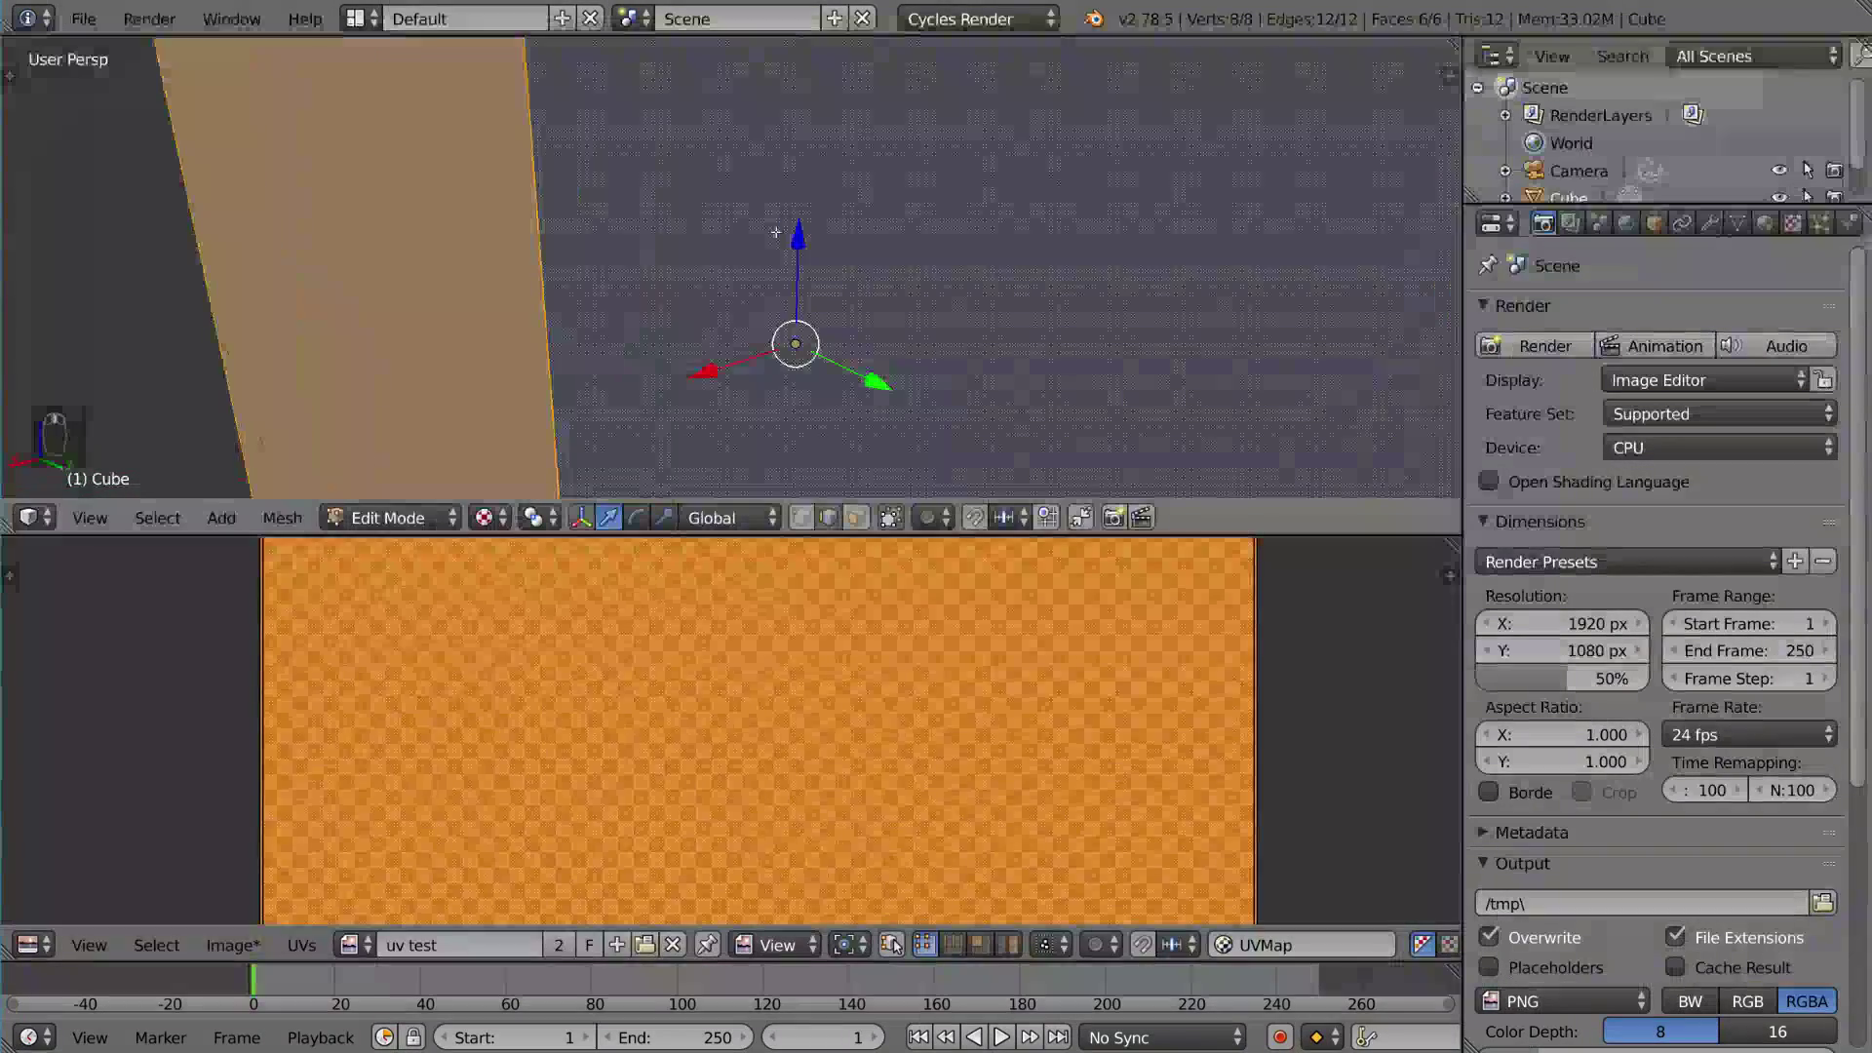
scroll(776, 232, down, 8)
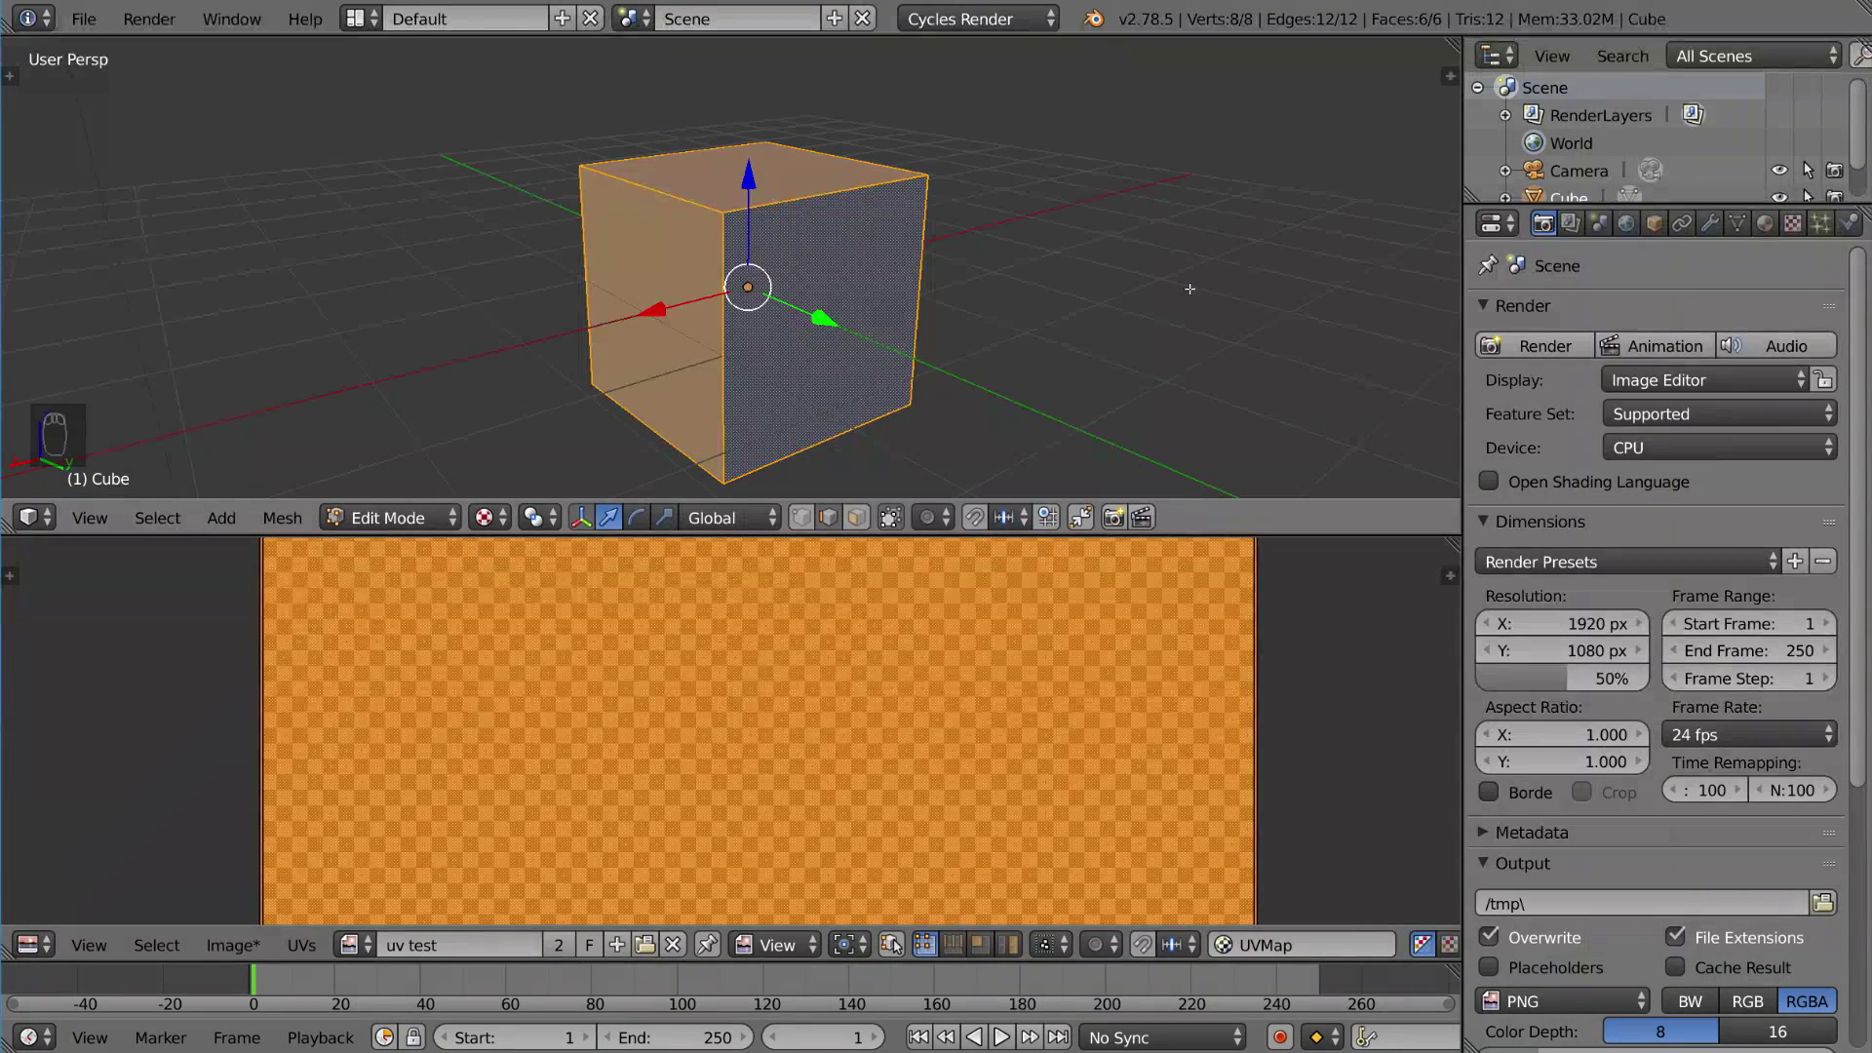
Step: Add Material.001 to the cube with its colour from an Image Texture using uv test
click(1769, 226)
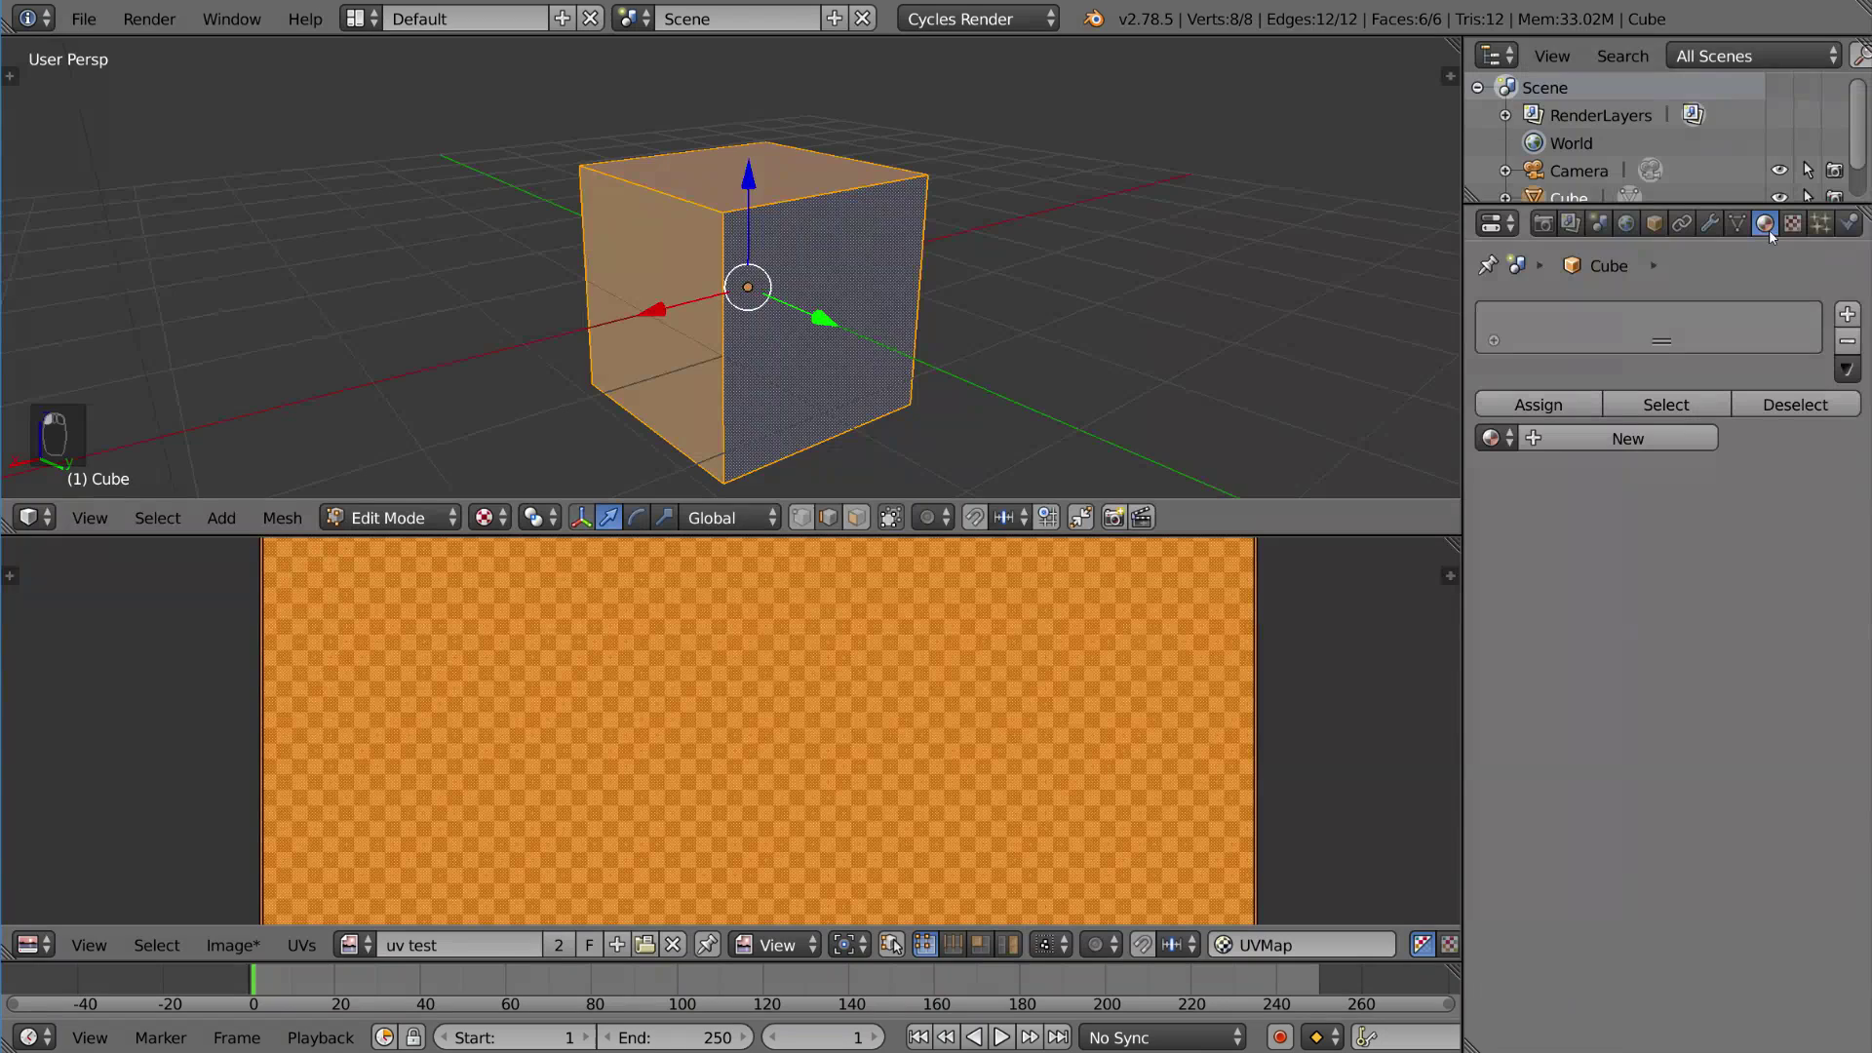
click(1595, 440)
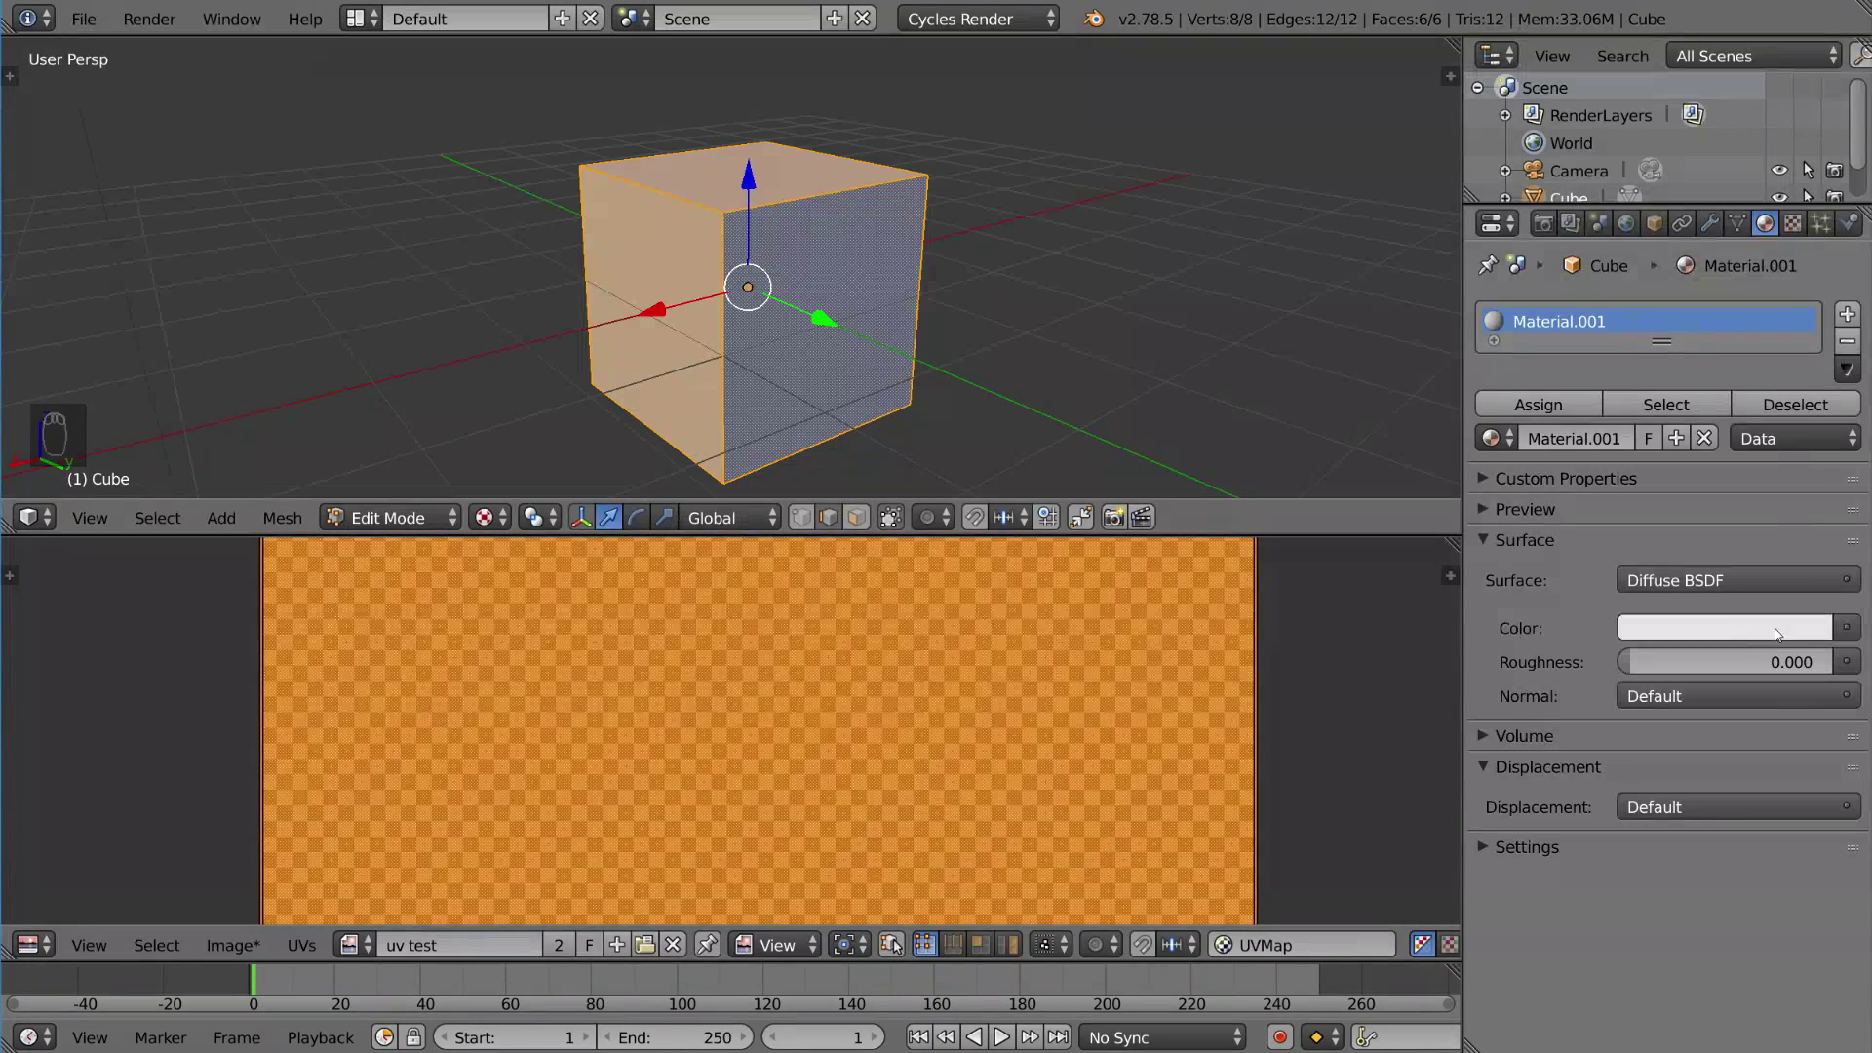
click(1848, 628)
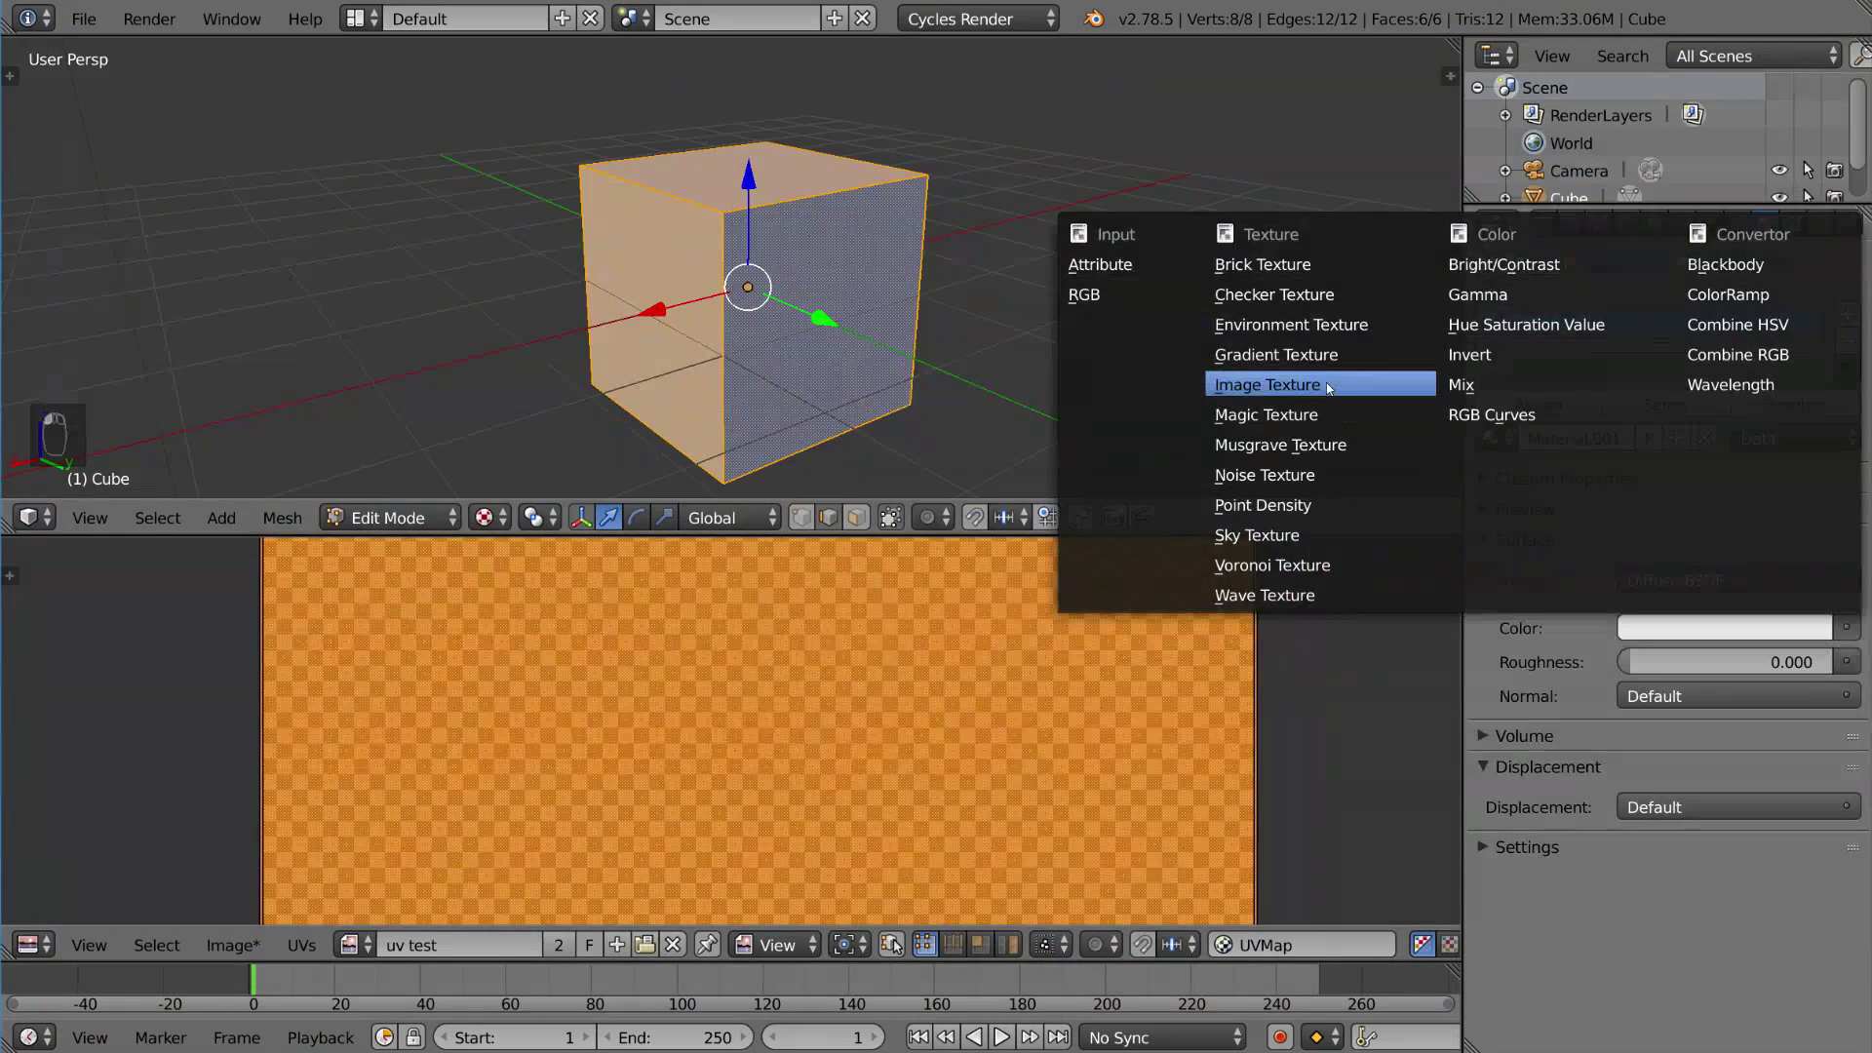
click(1268, 385)
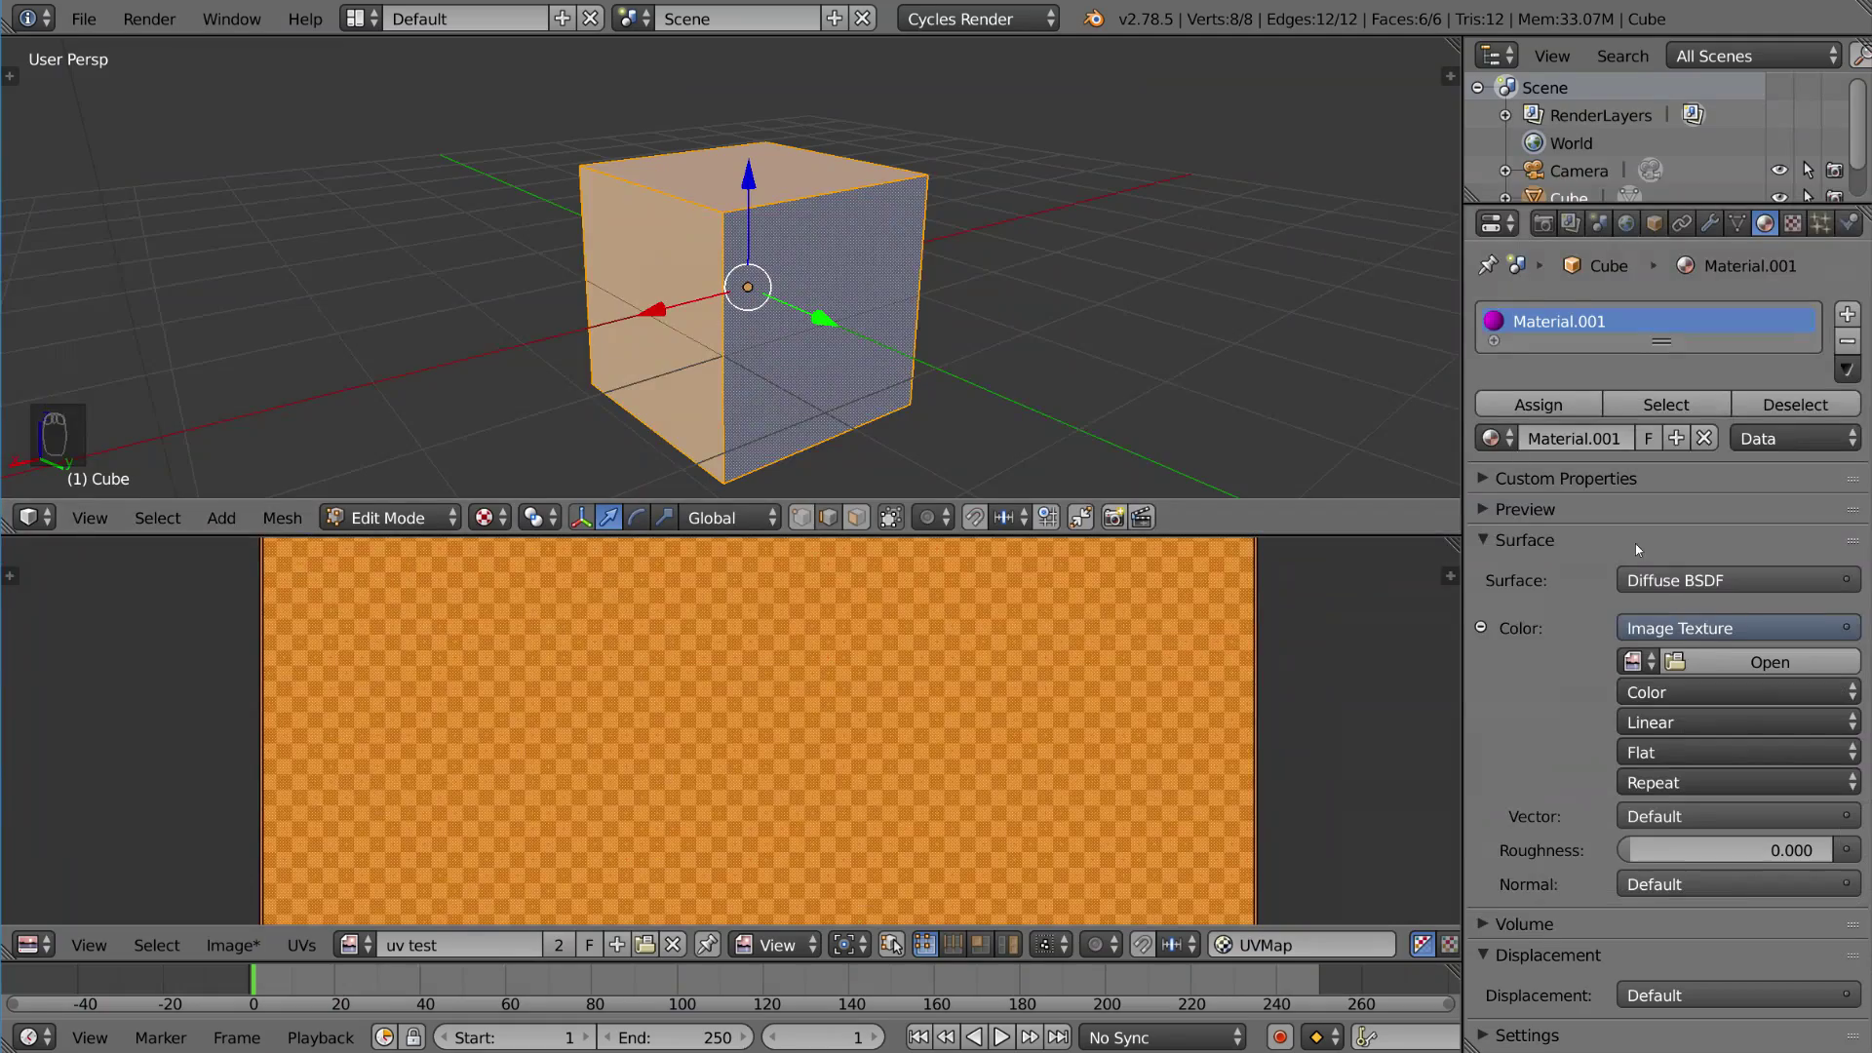
click(1635, 662)
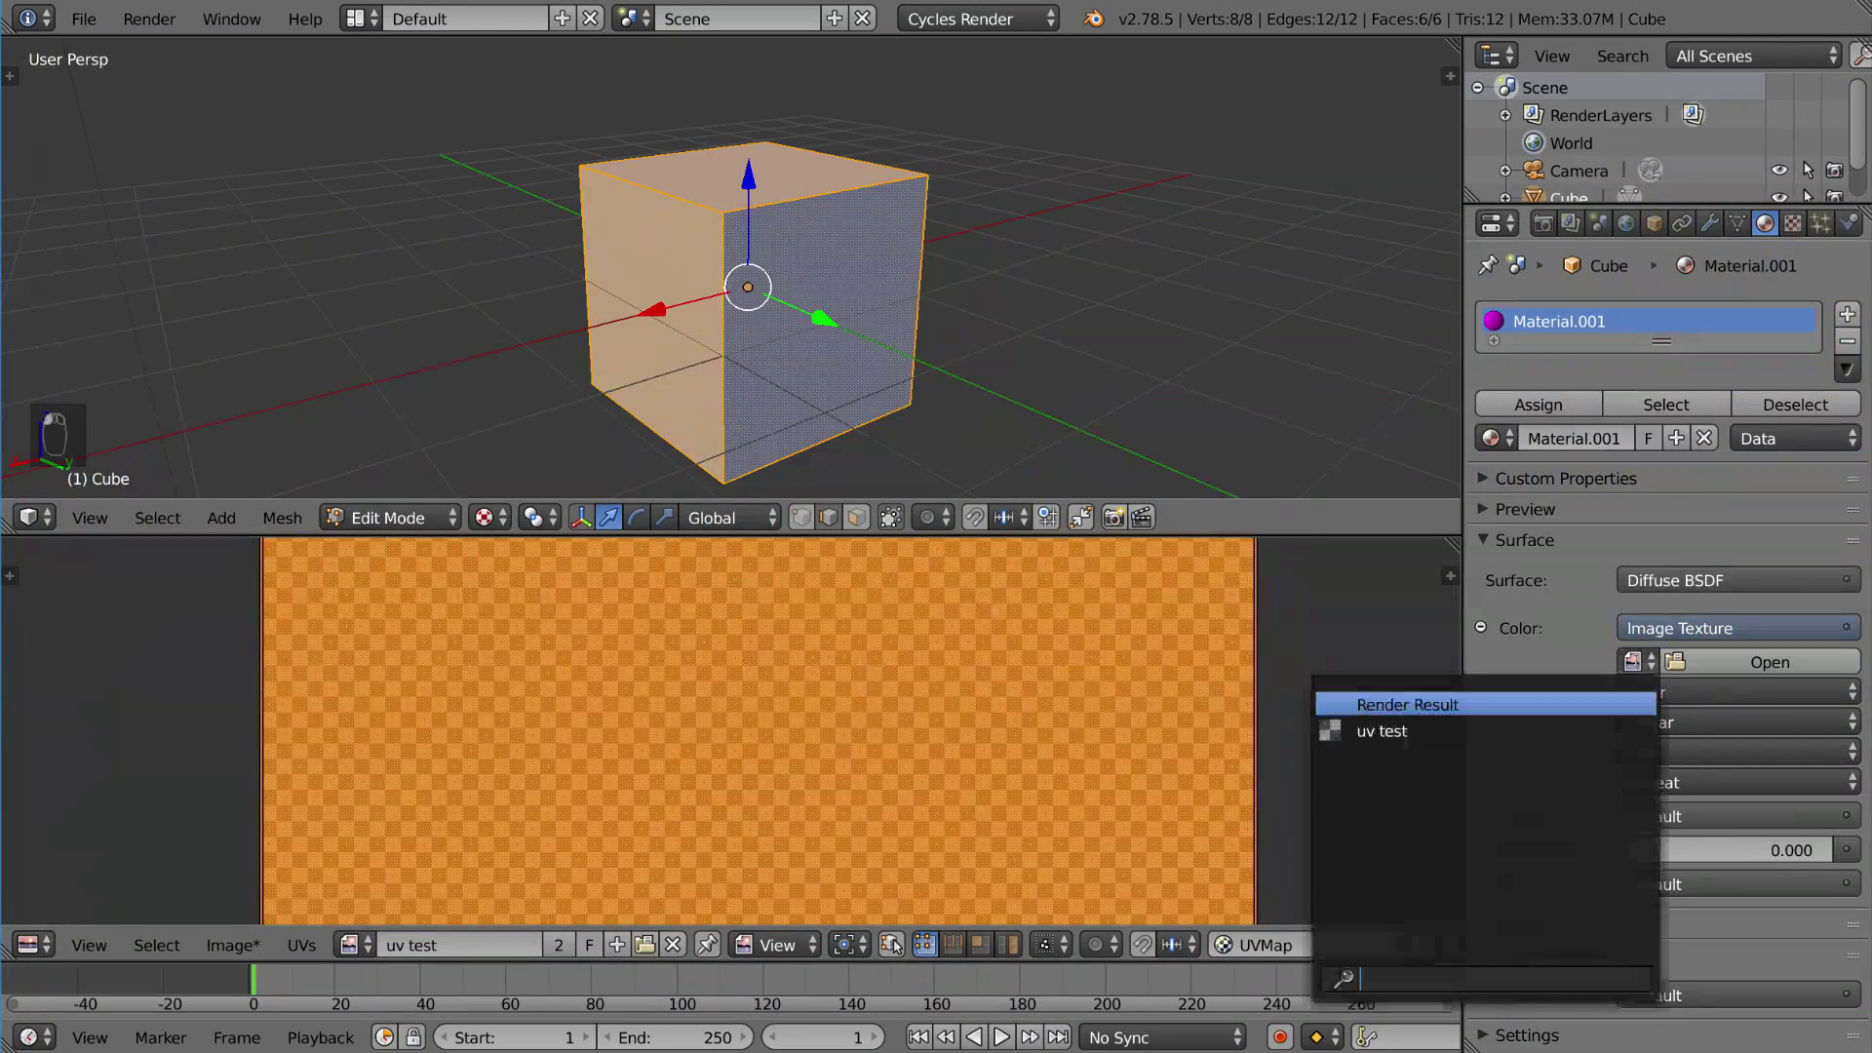
click(1435, 731)
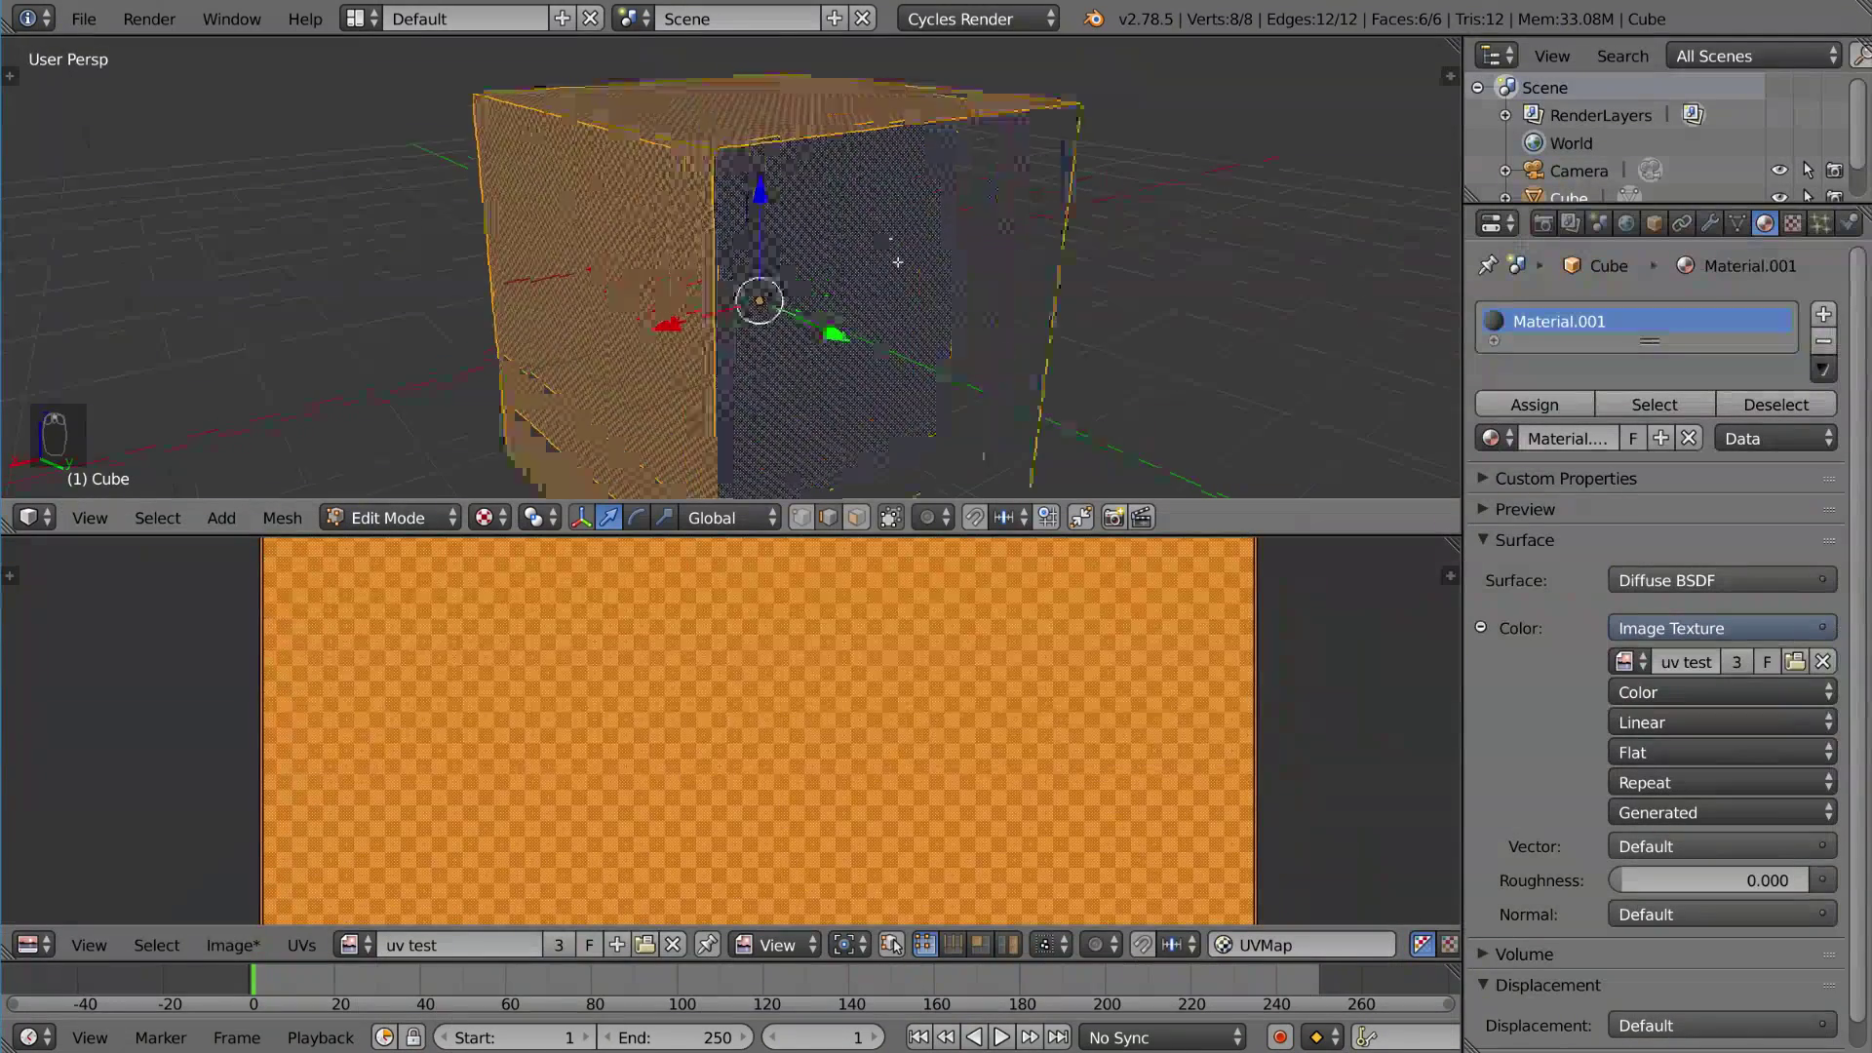
Step: Scale the cube's UVs down to a small central patch of the uv test image
mouse_move(897, 261)
middle_down()
mouse_move(897, 283)
mouse_move(897, 234)
mouse_move(907, 293)
mouse_move(975, 225)
mouse_move(986, 236)
mouse_move(866, 242)
mouse_move(878, 322)
mouse_move(877, 253)
middle_up()
scroll(1106, 643, down, 1)
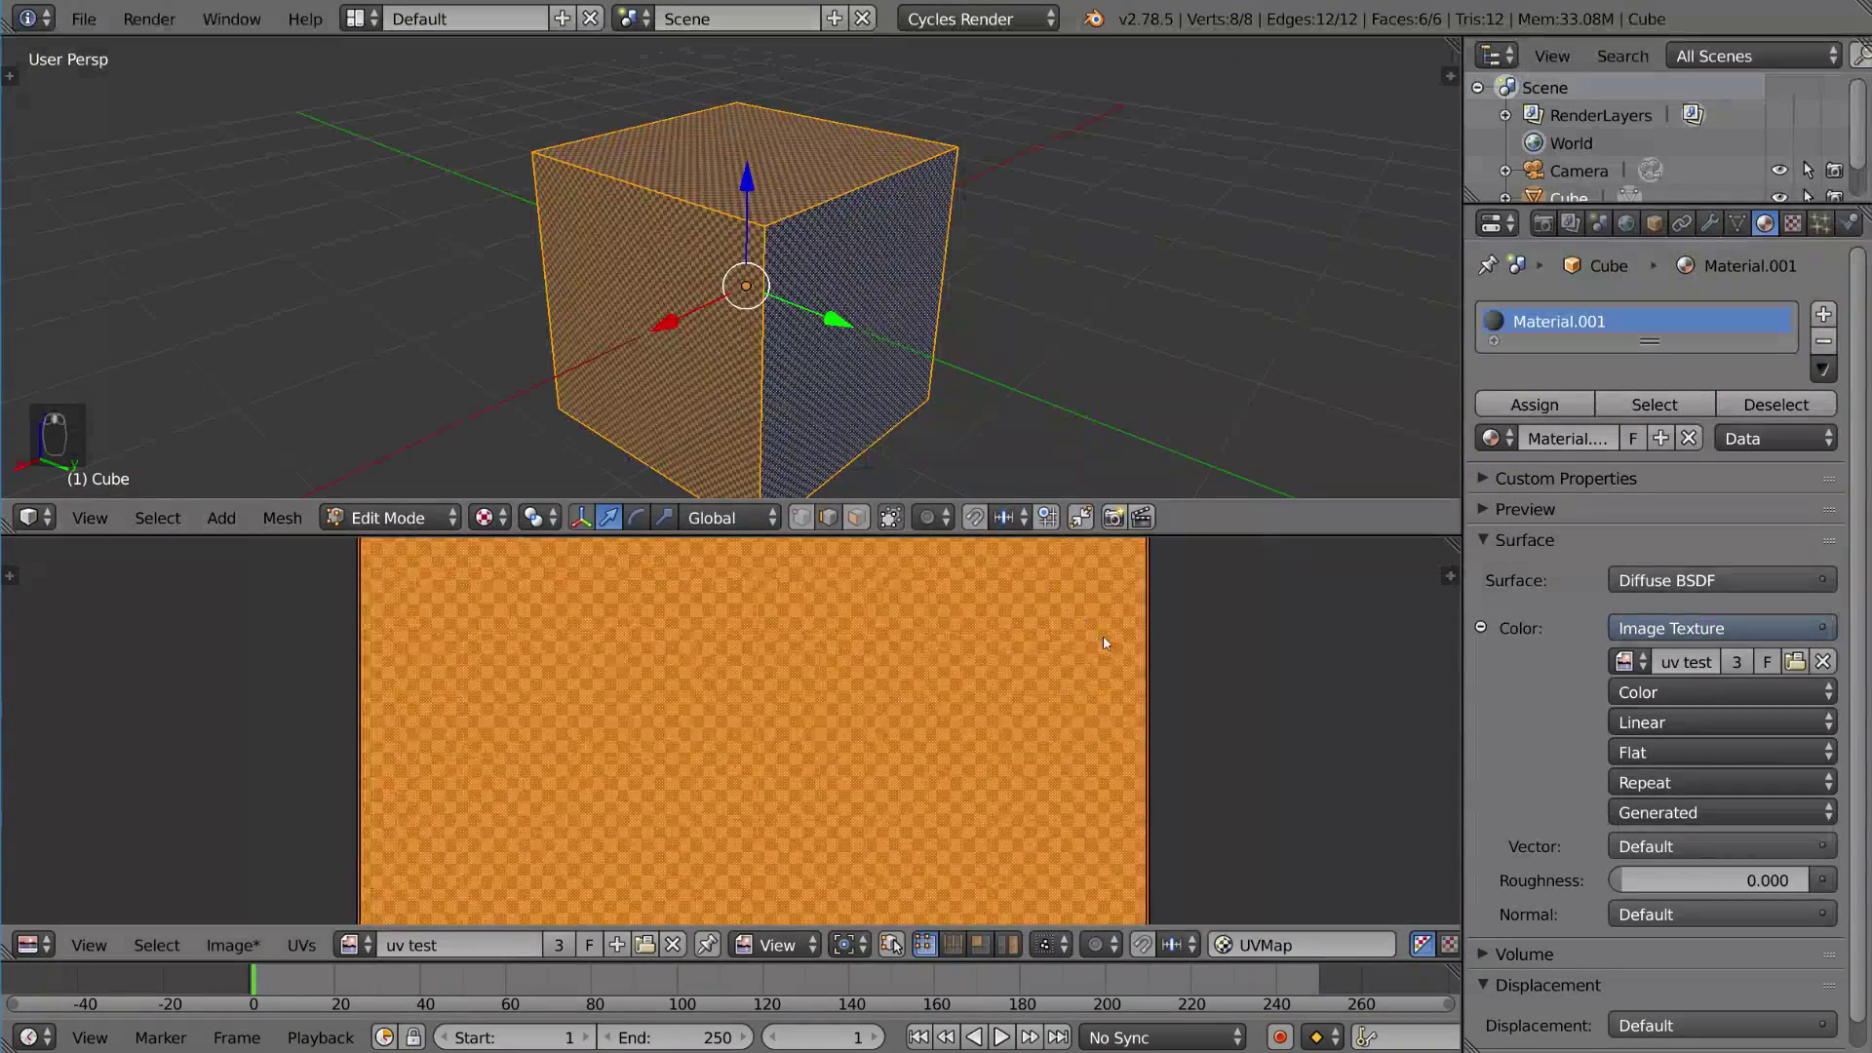
scroll(1105, 644, down, 3)
key(s)
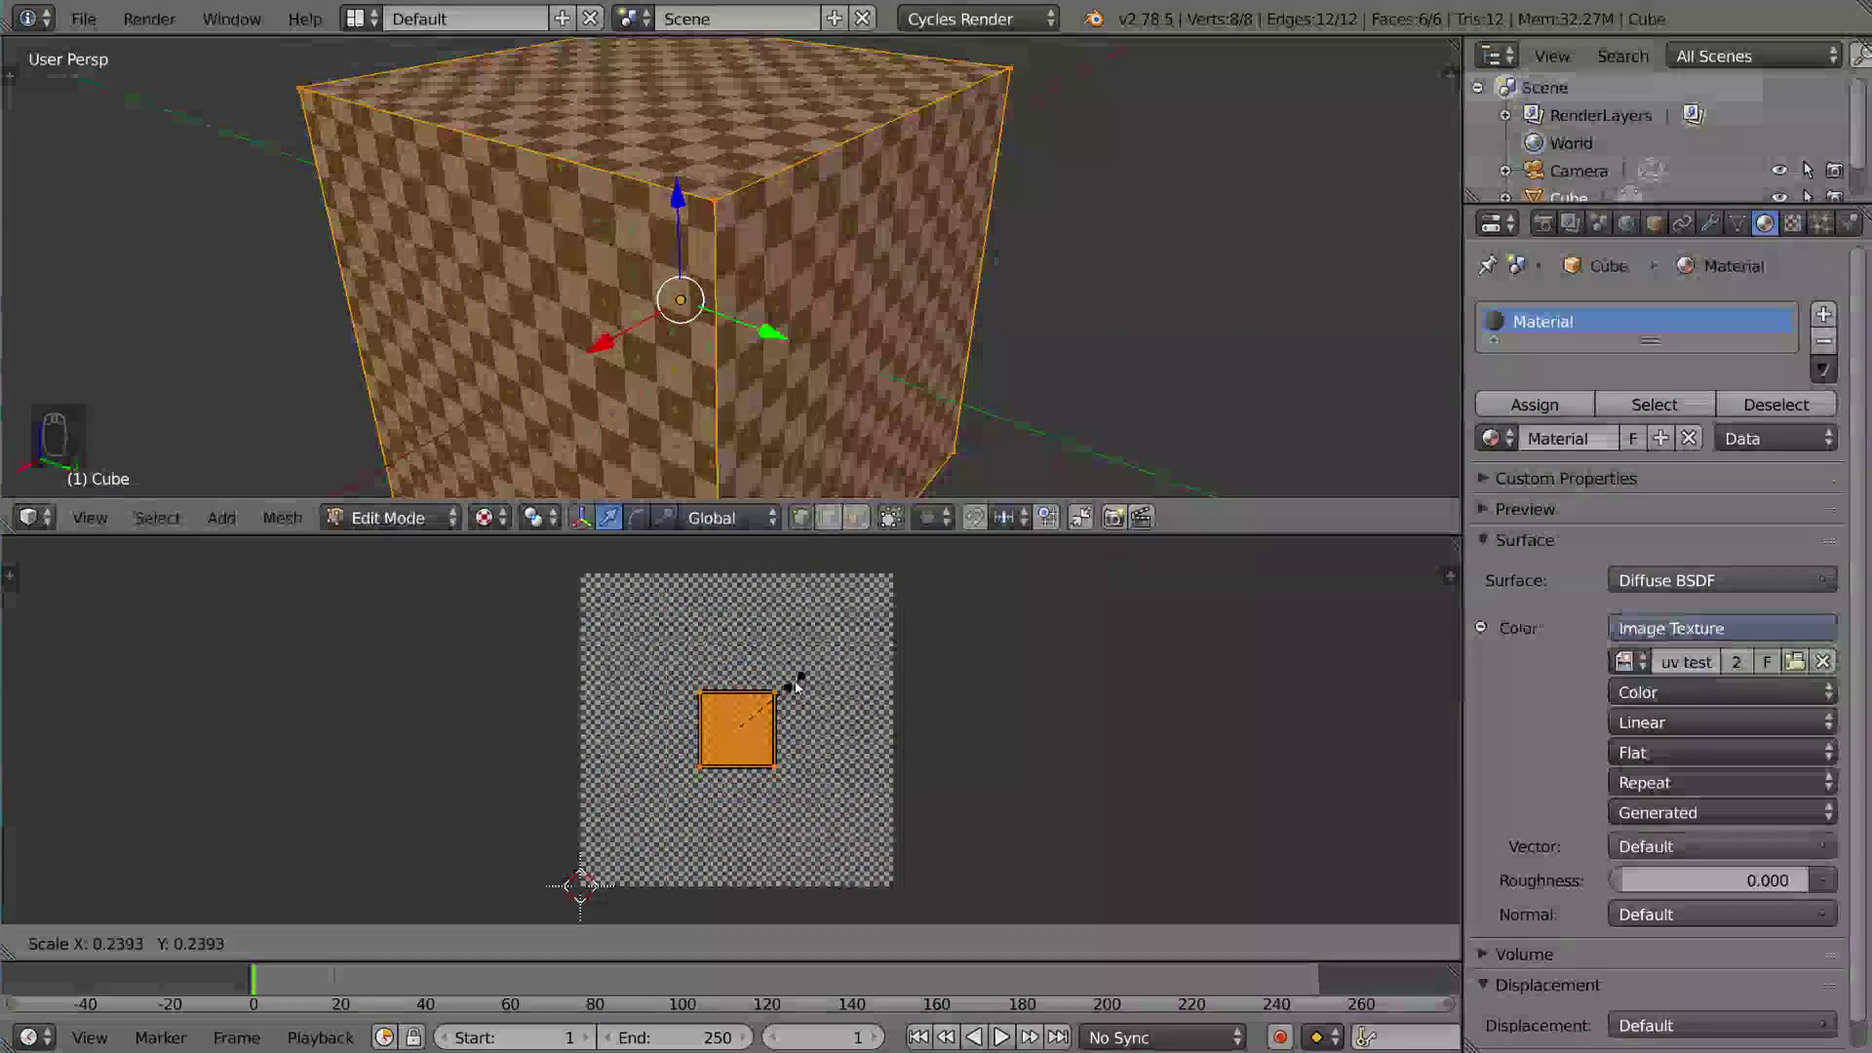
click(790, 688)
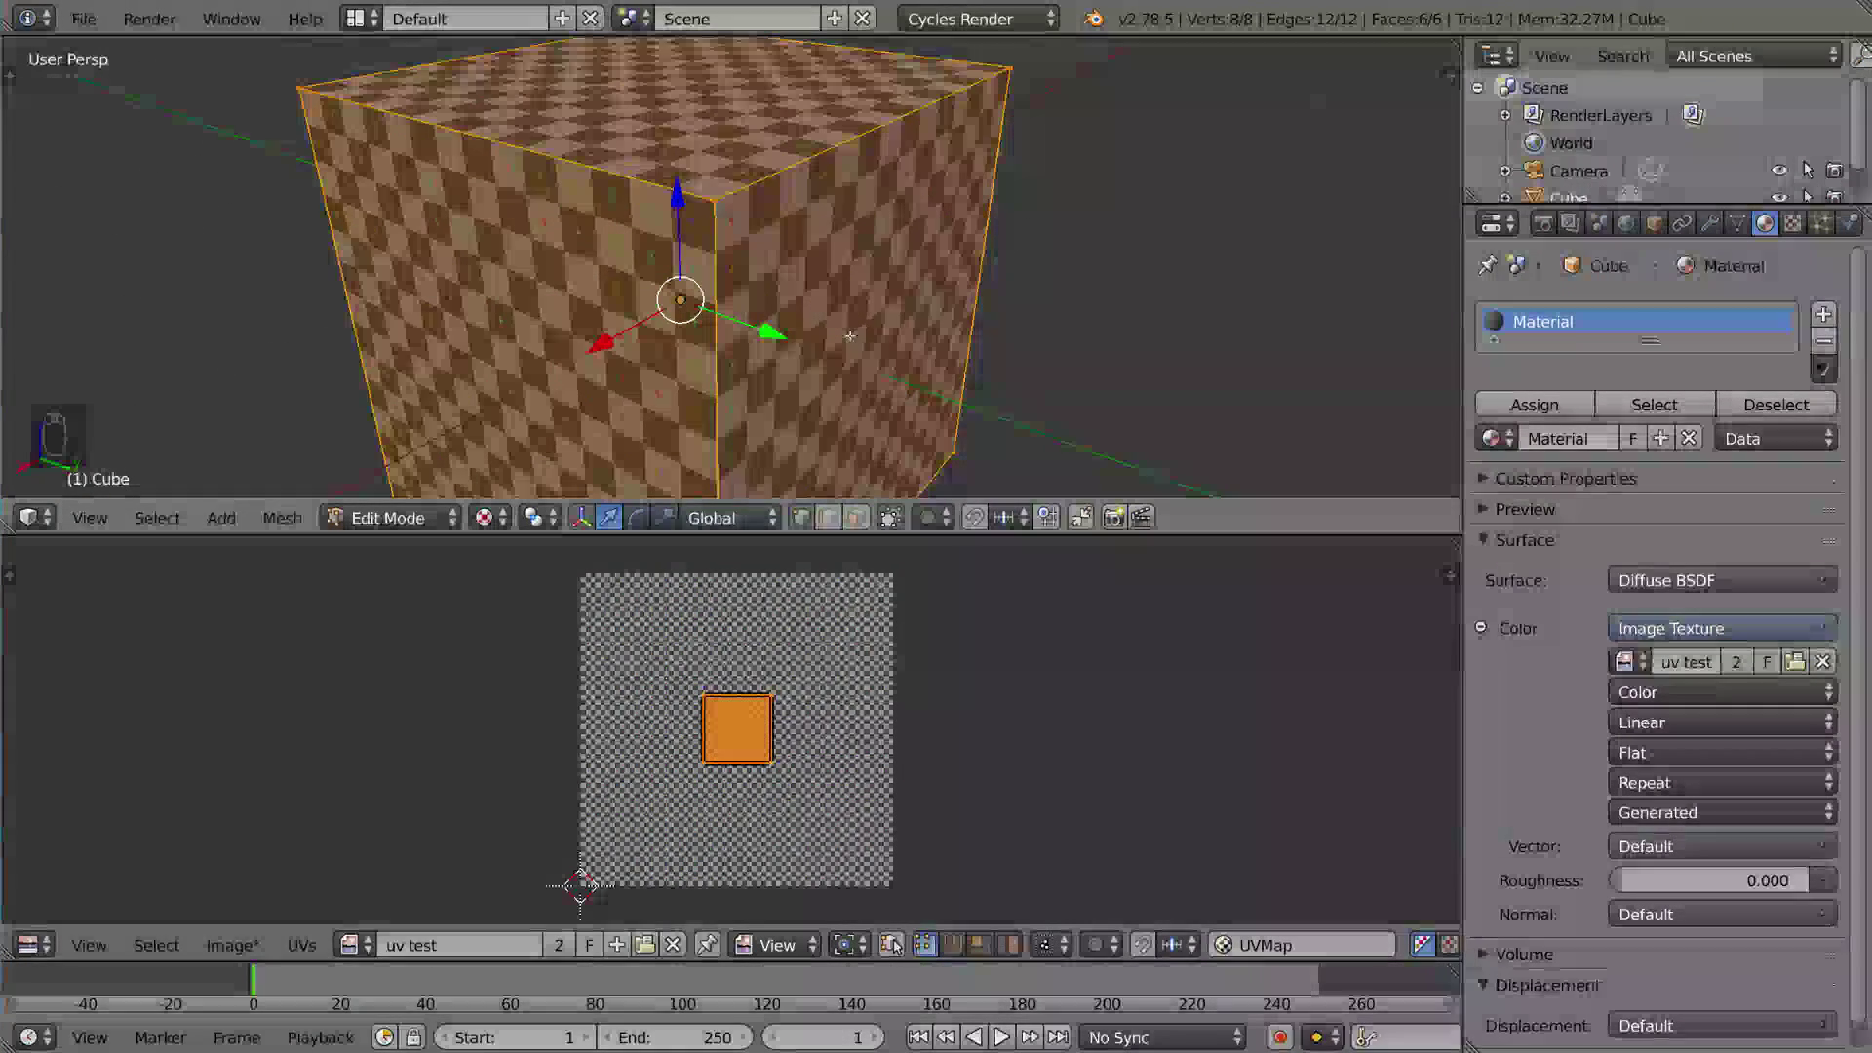
Step: Re-unwrap the cube with Smart UV Project, accepting its default settings
key(u)
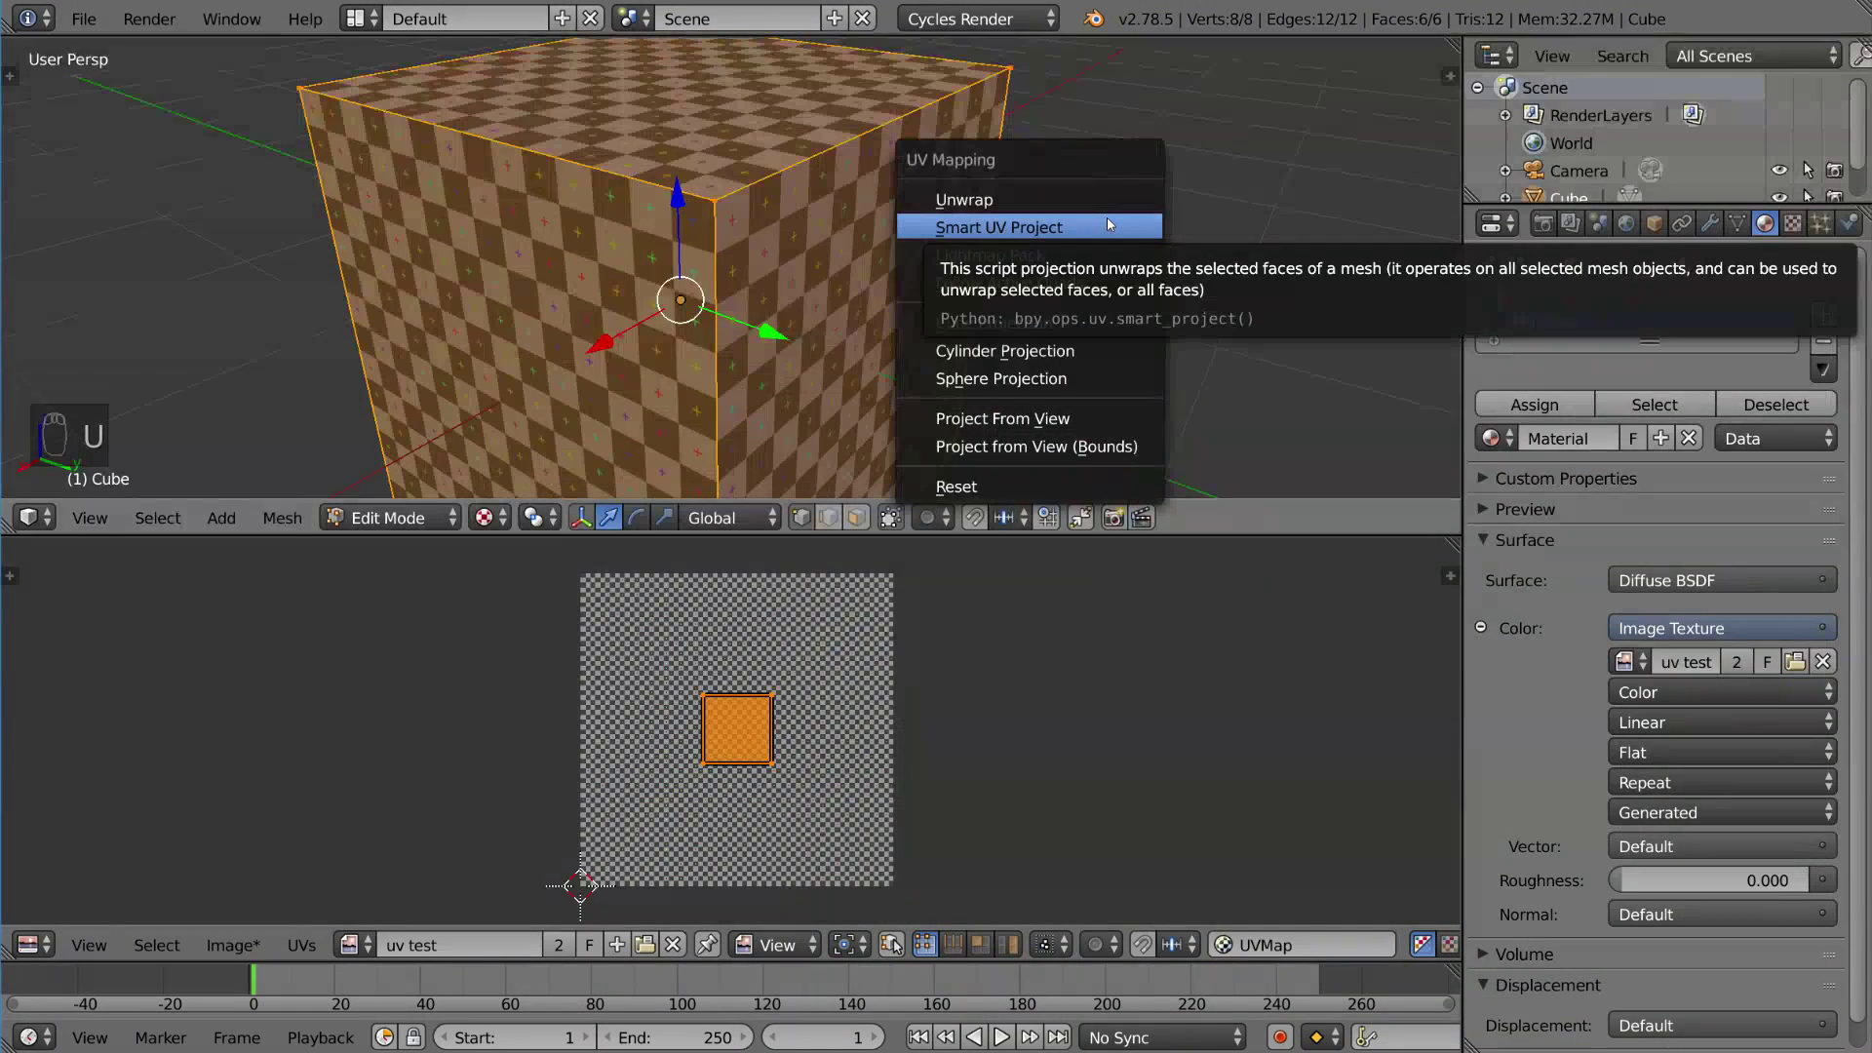
click(1098, 228)
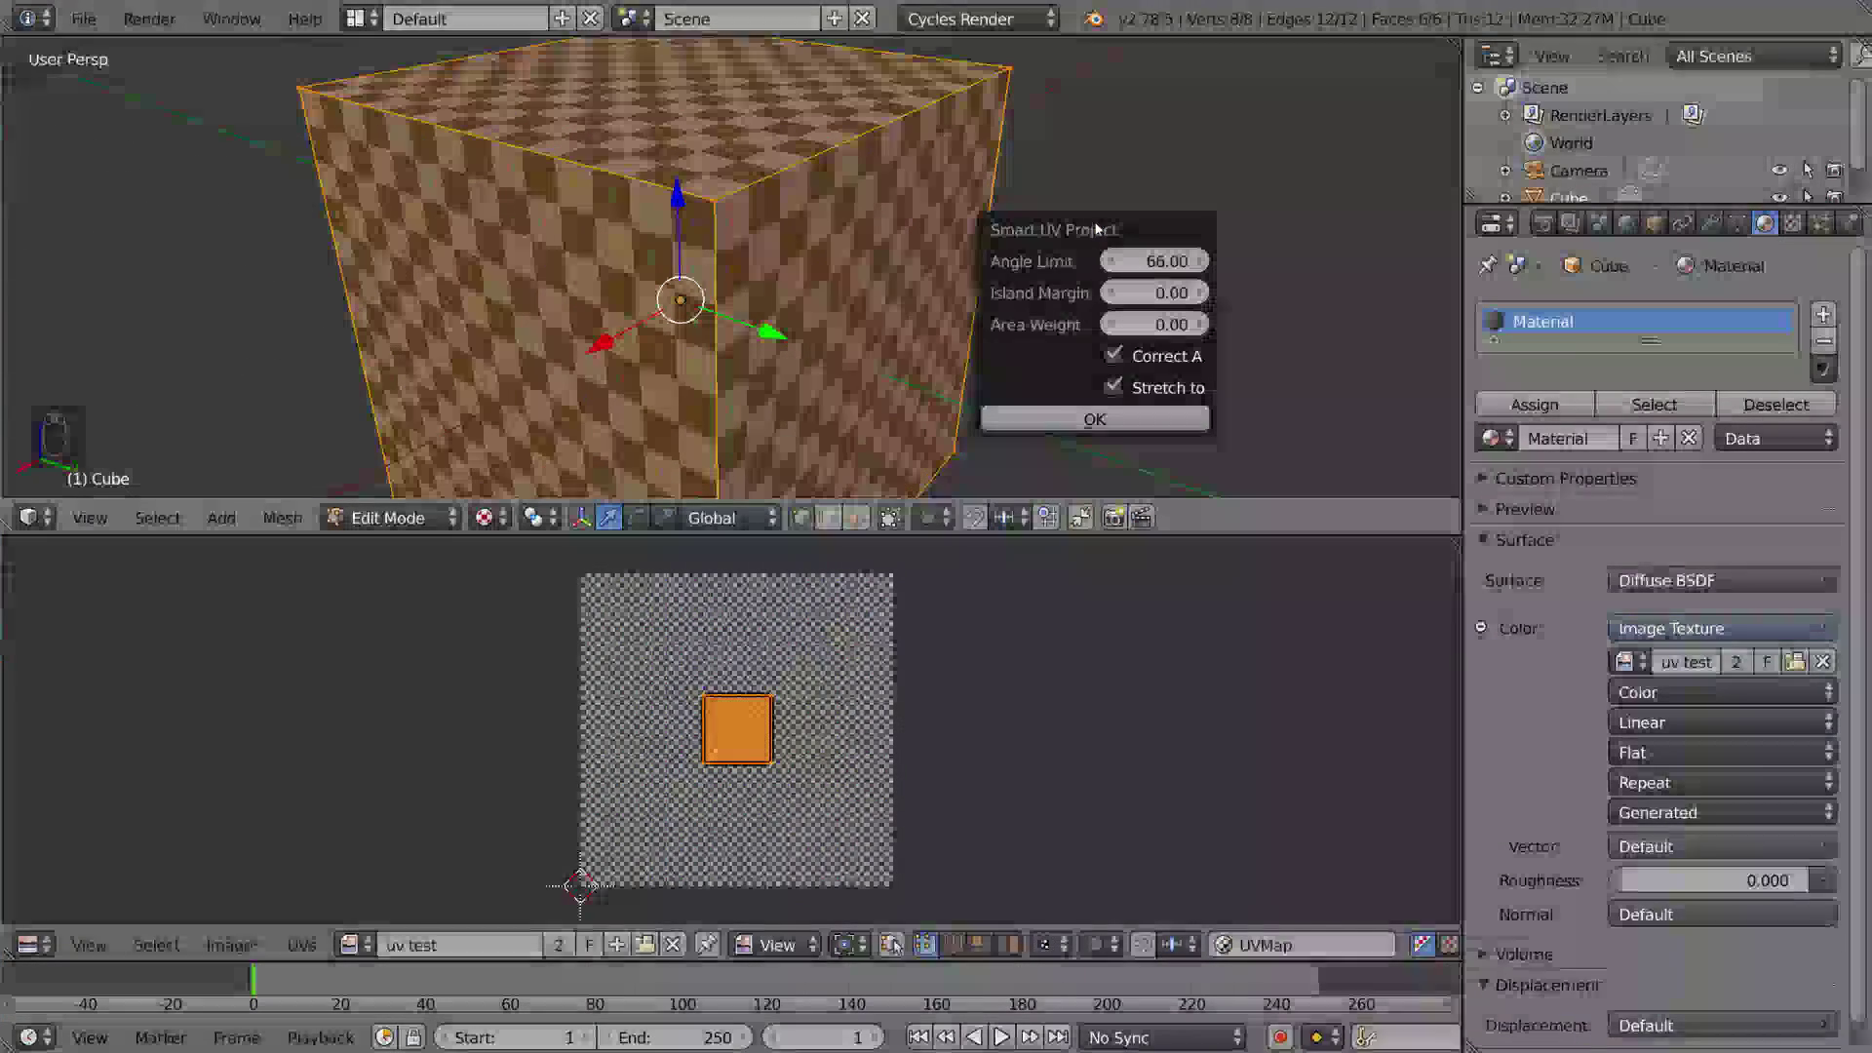
click(1094, 419)
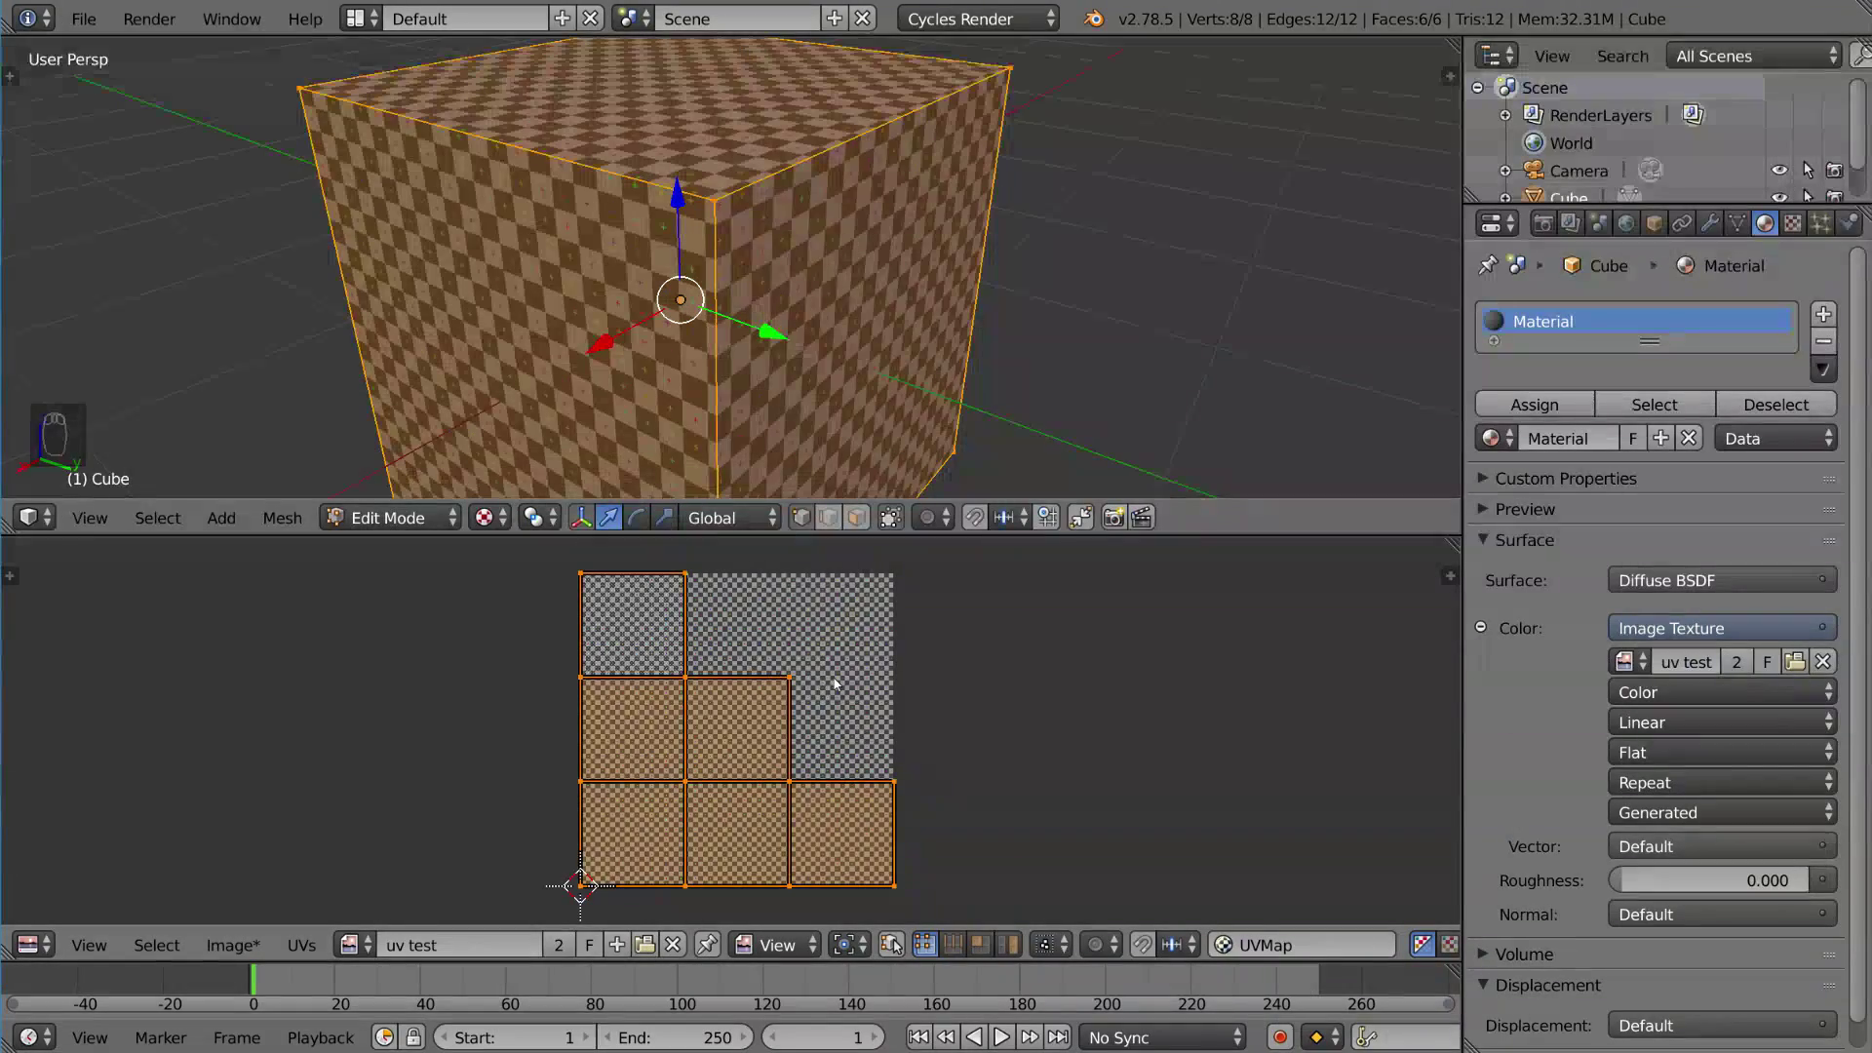
right_click(792, 679)
key(g)
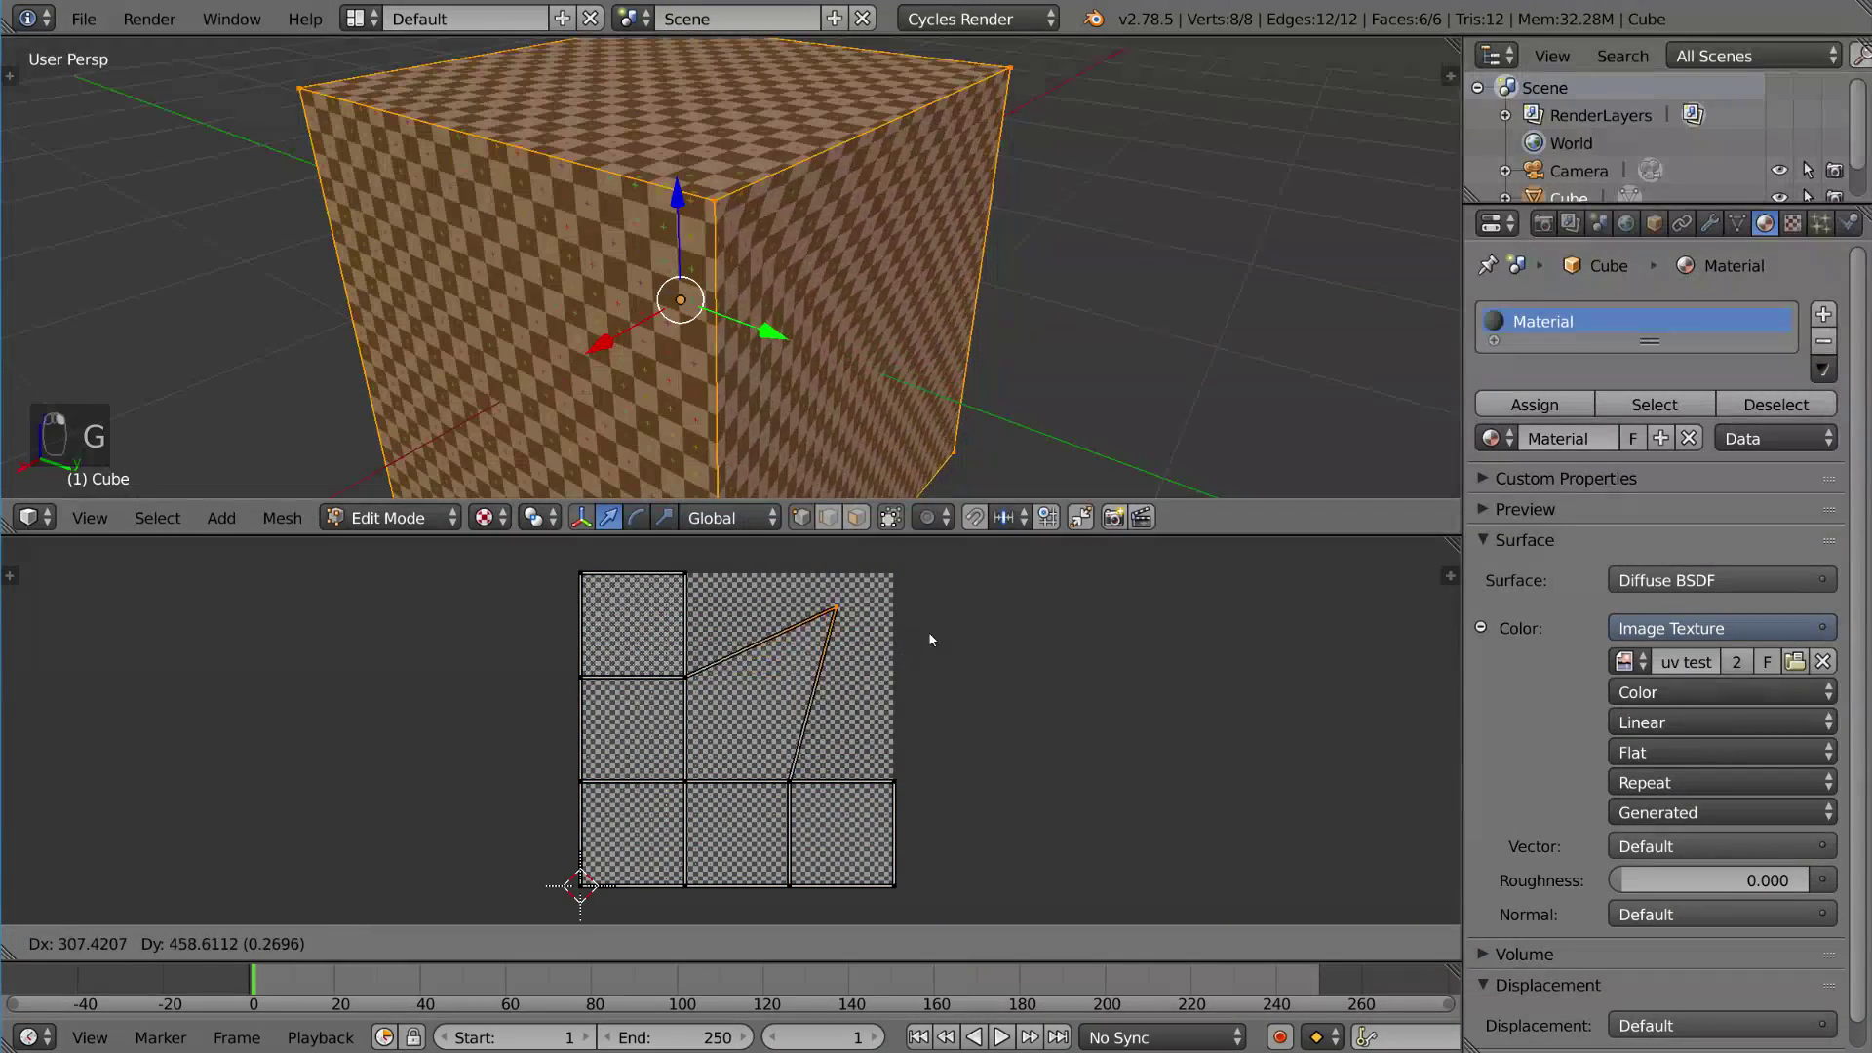
right_click(893, 693)
scroll(975, 293, down, 4)
key(n)
key(n)
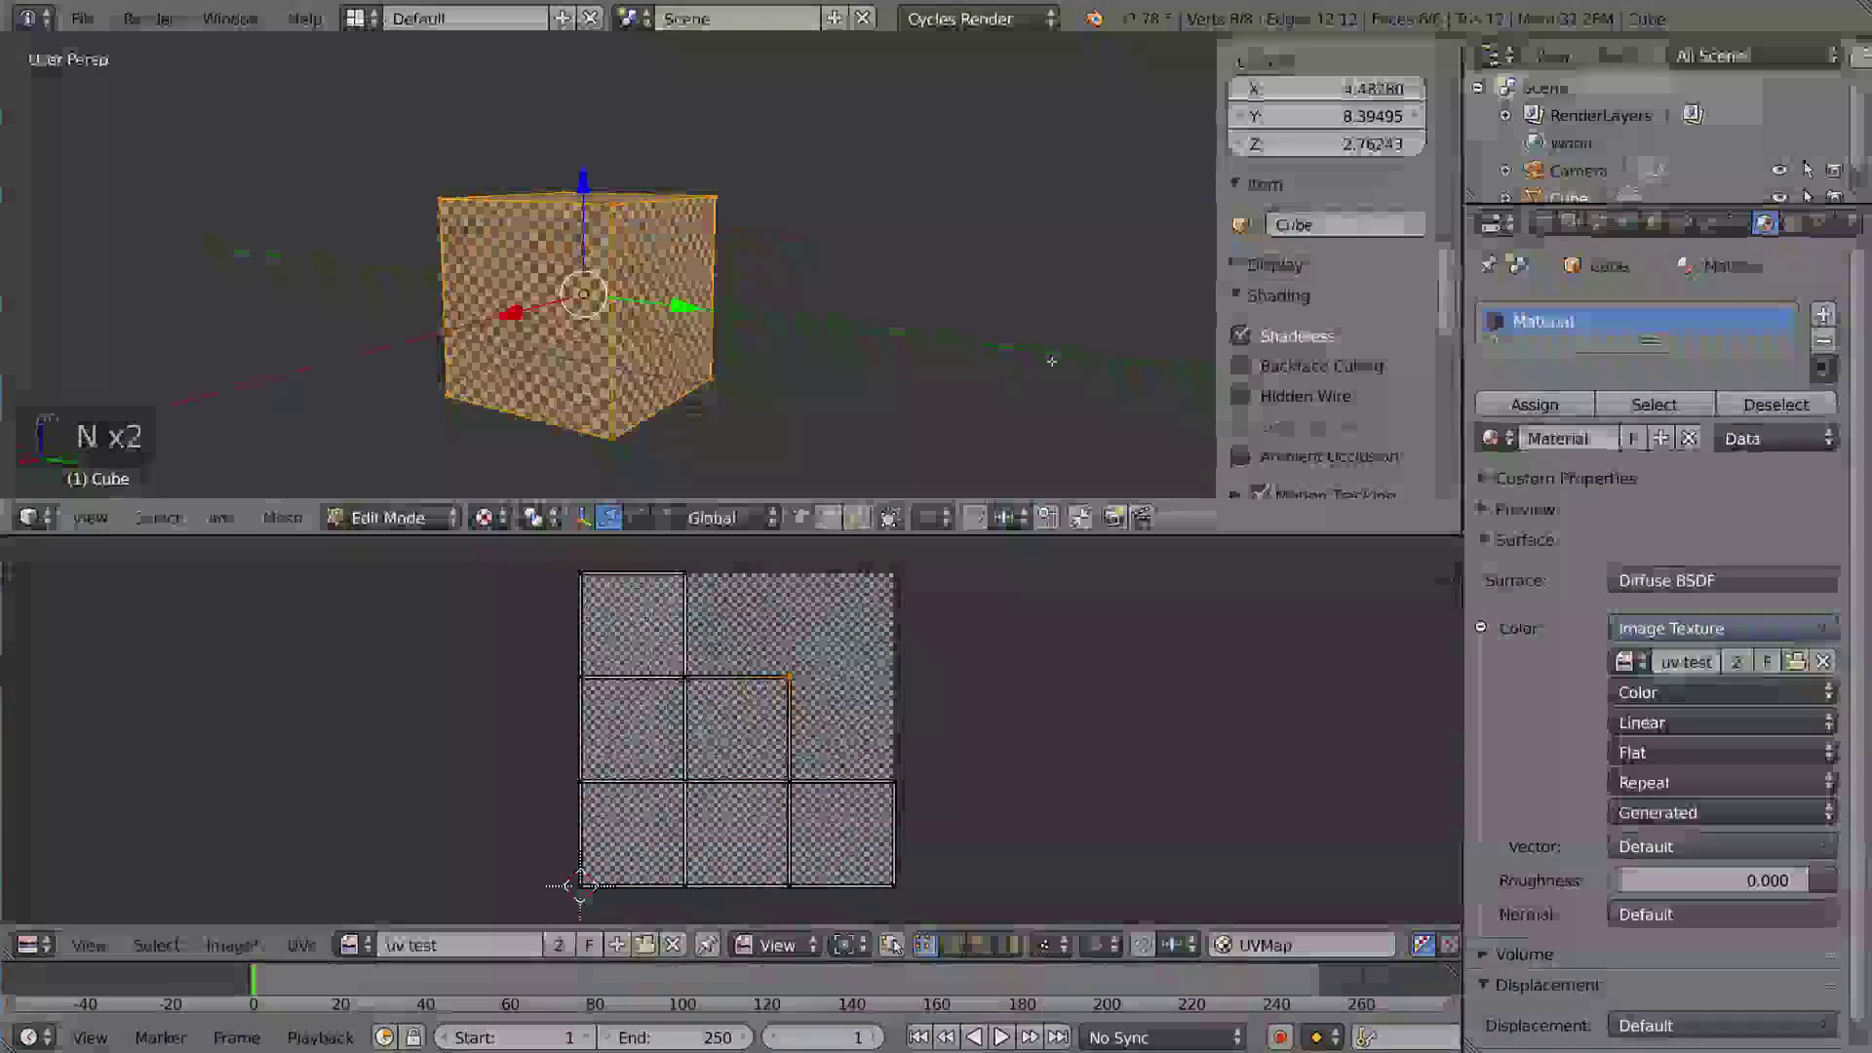
key(n)
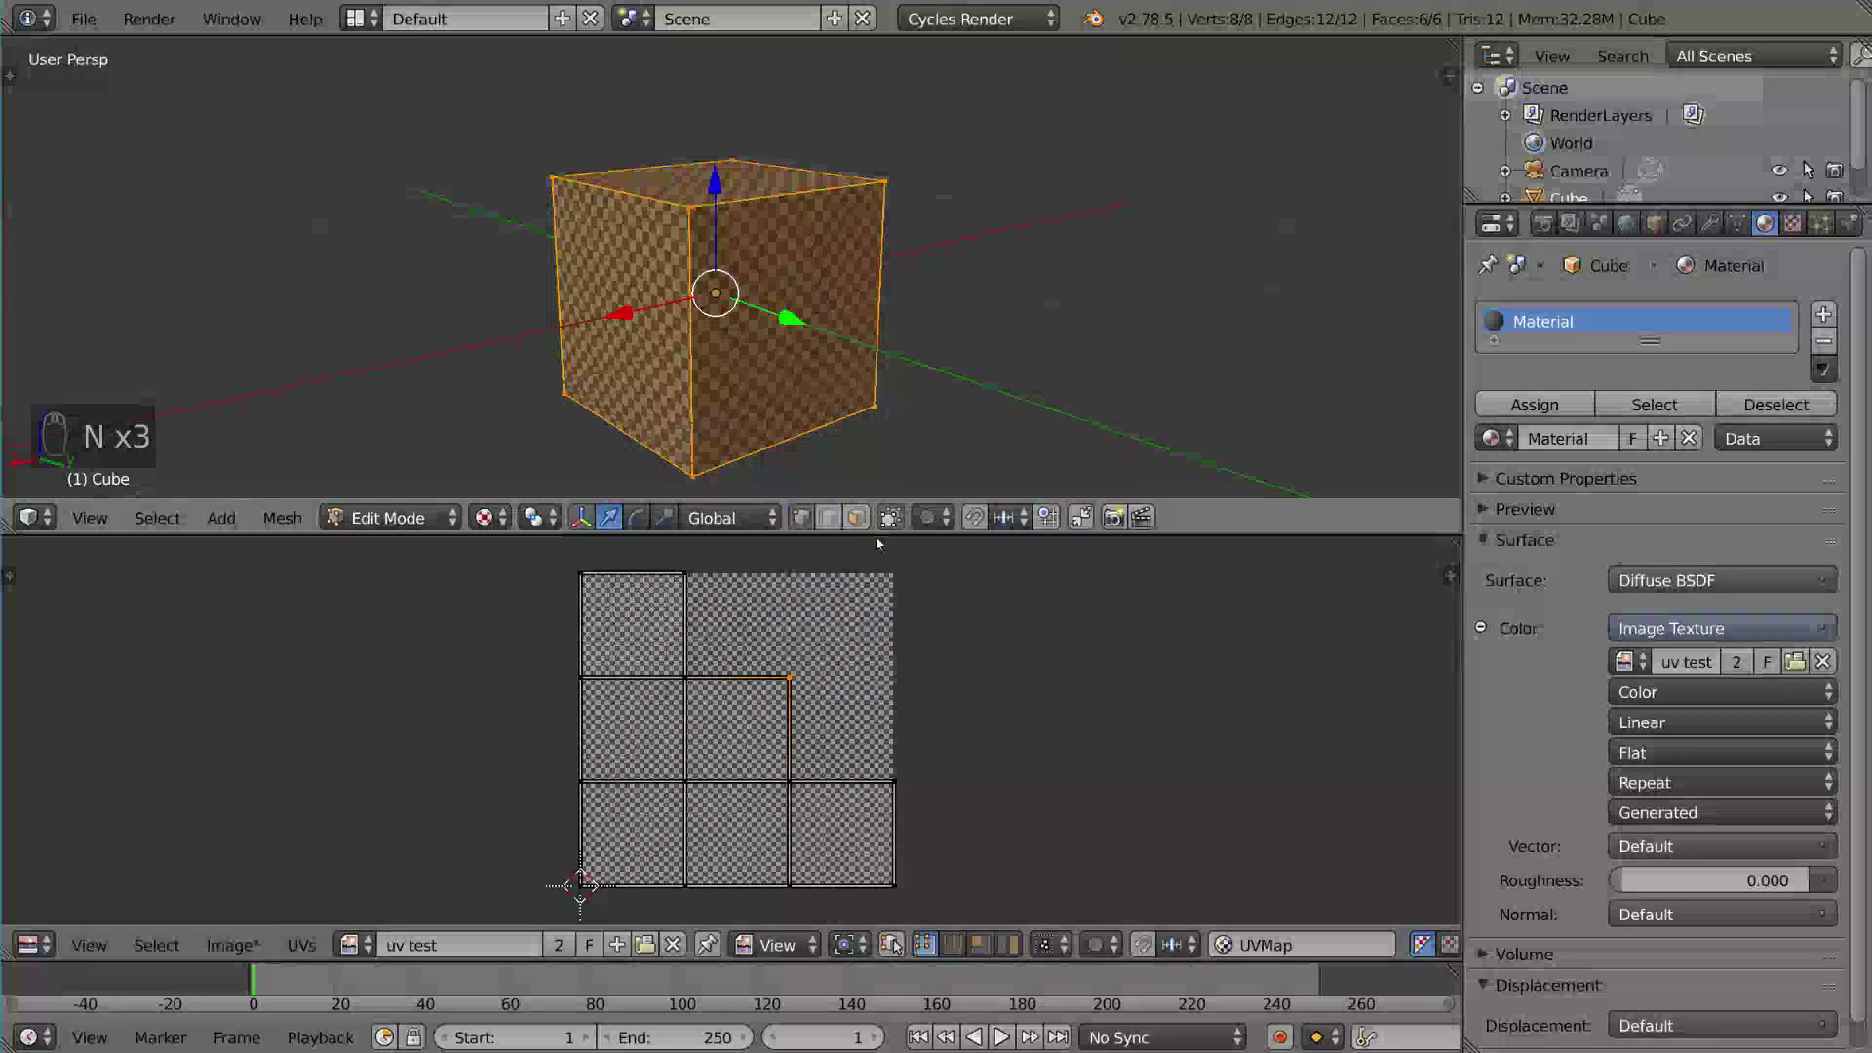
key(a)
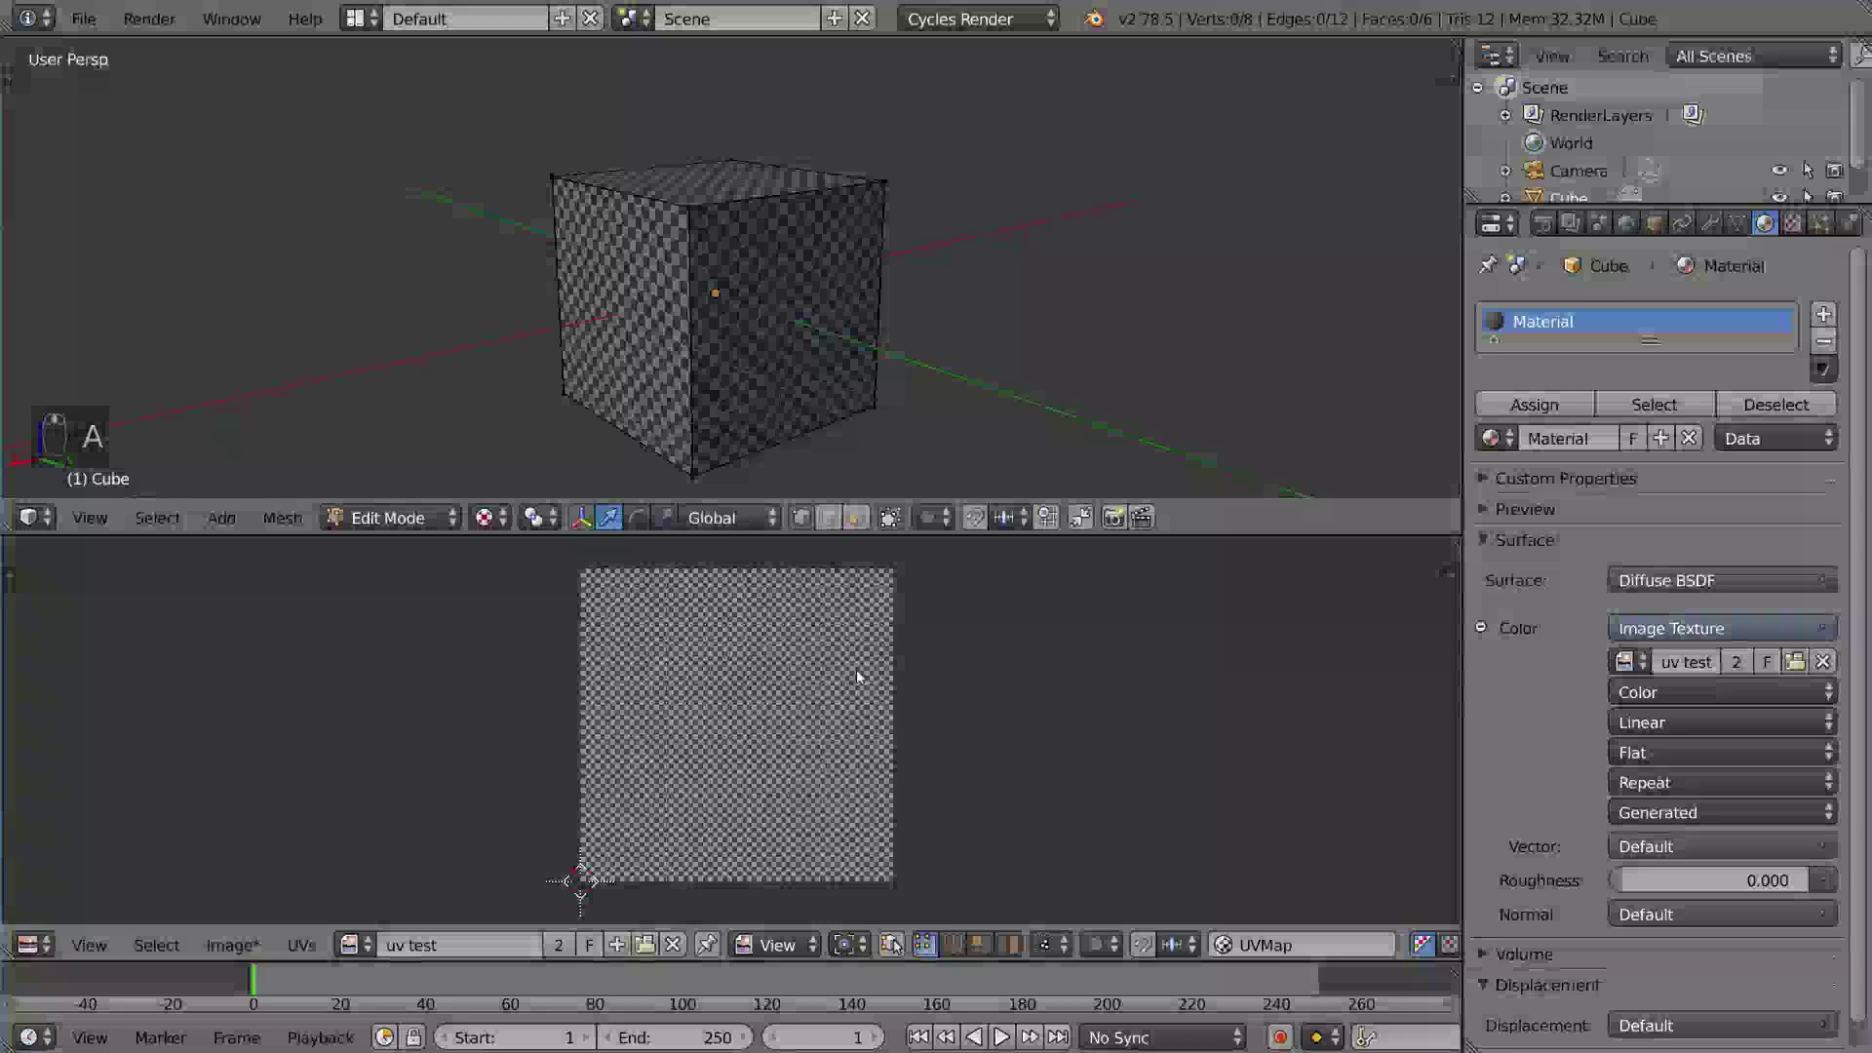
middle_drag(841, 406, 902, 417)
key(a)
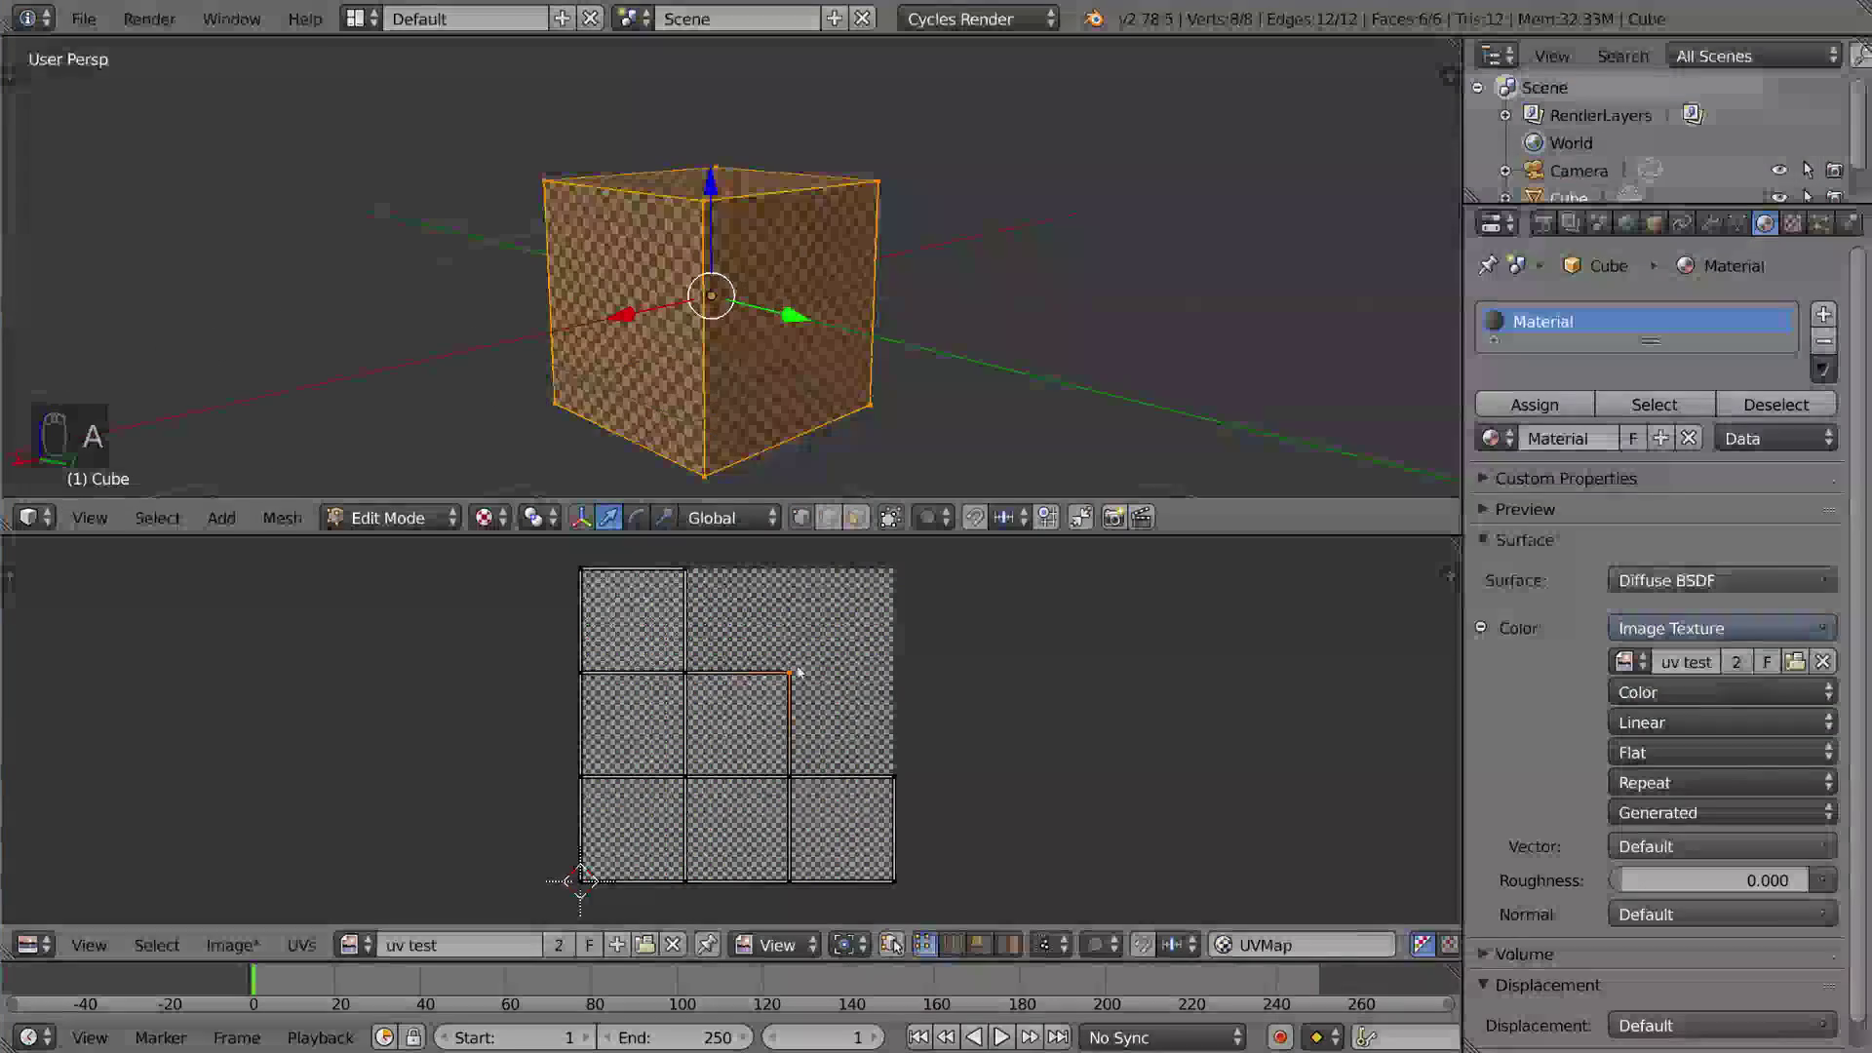
key(ctrl+Tab)
click(921, 338)
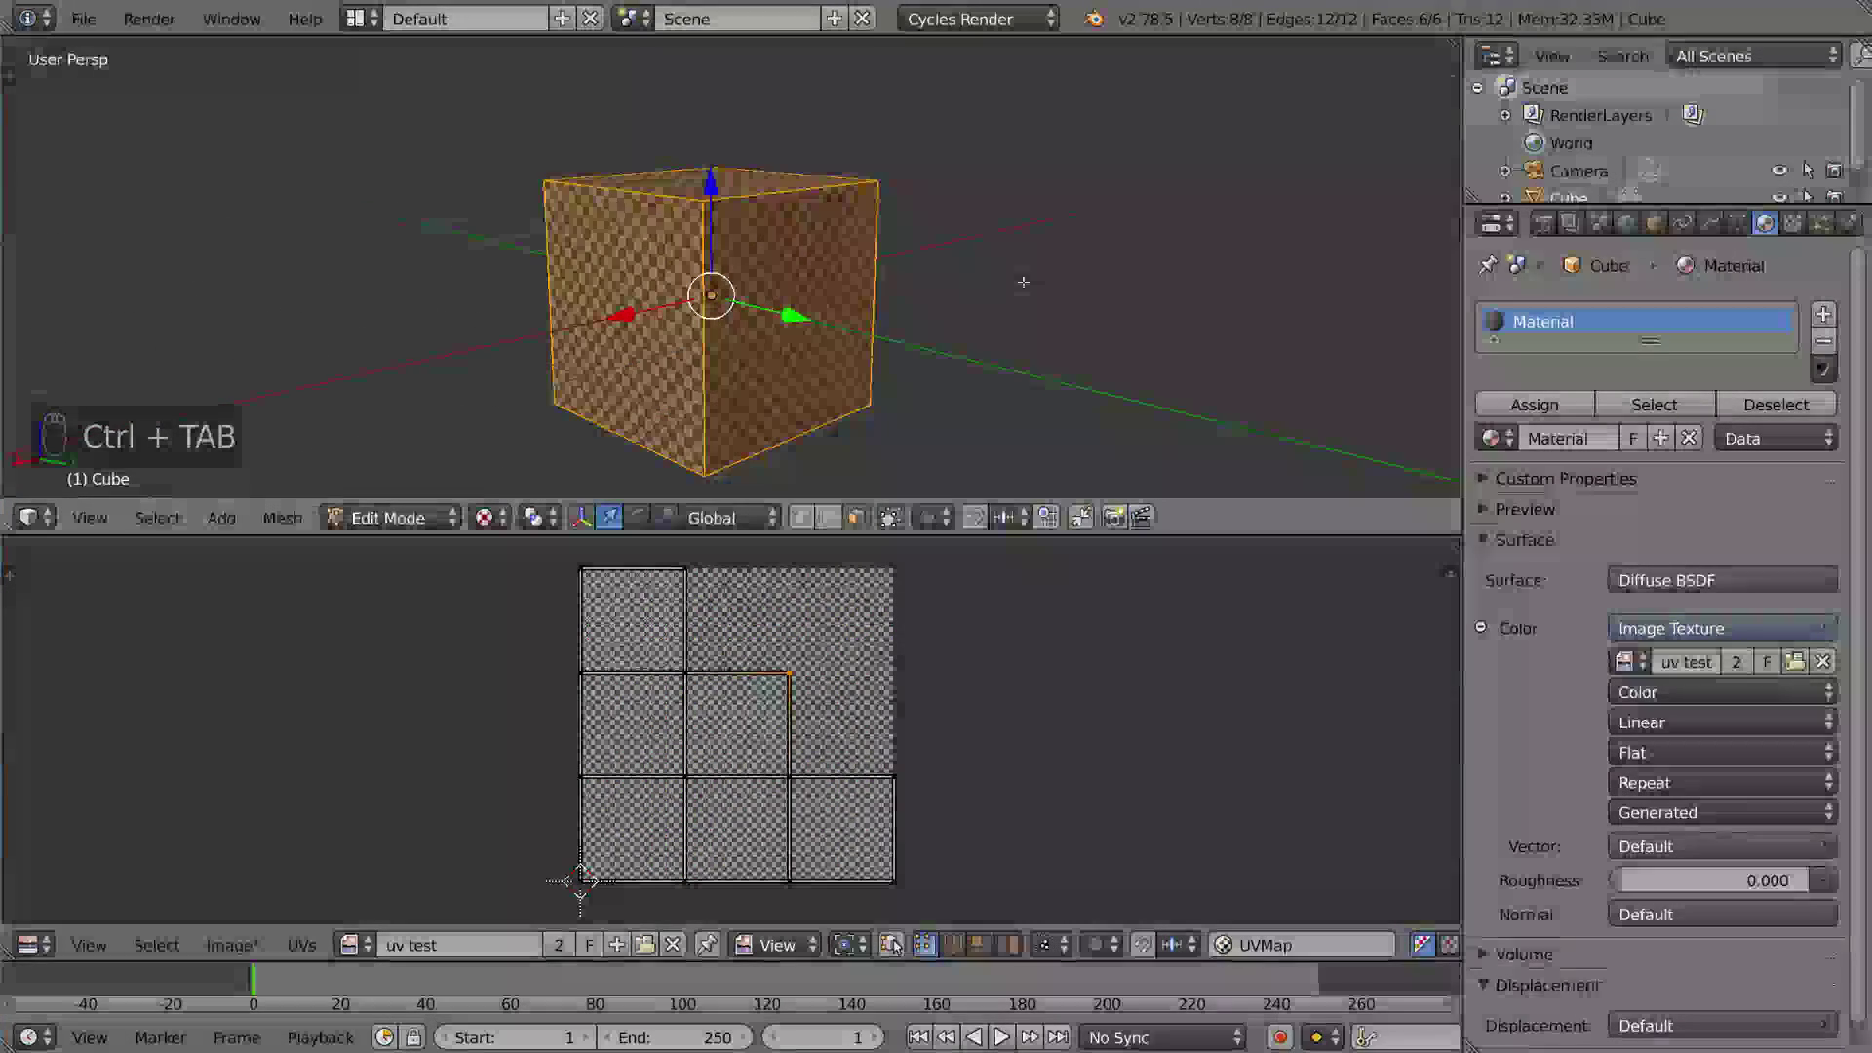
right_click(767, 325)
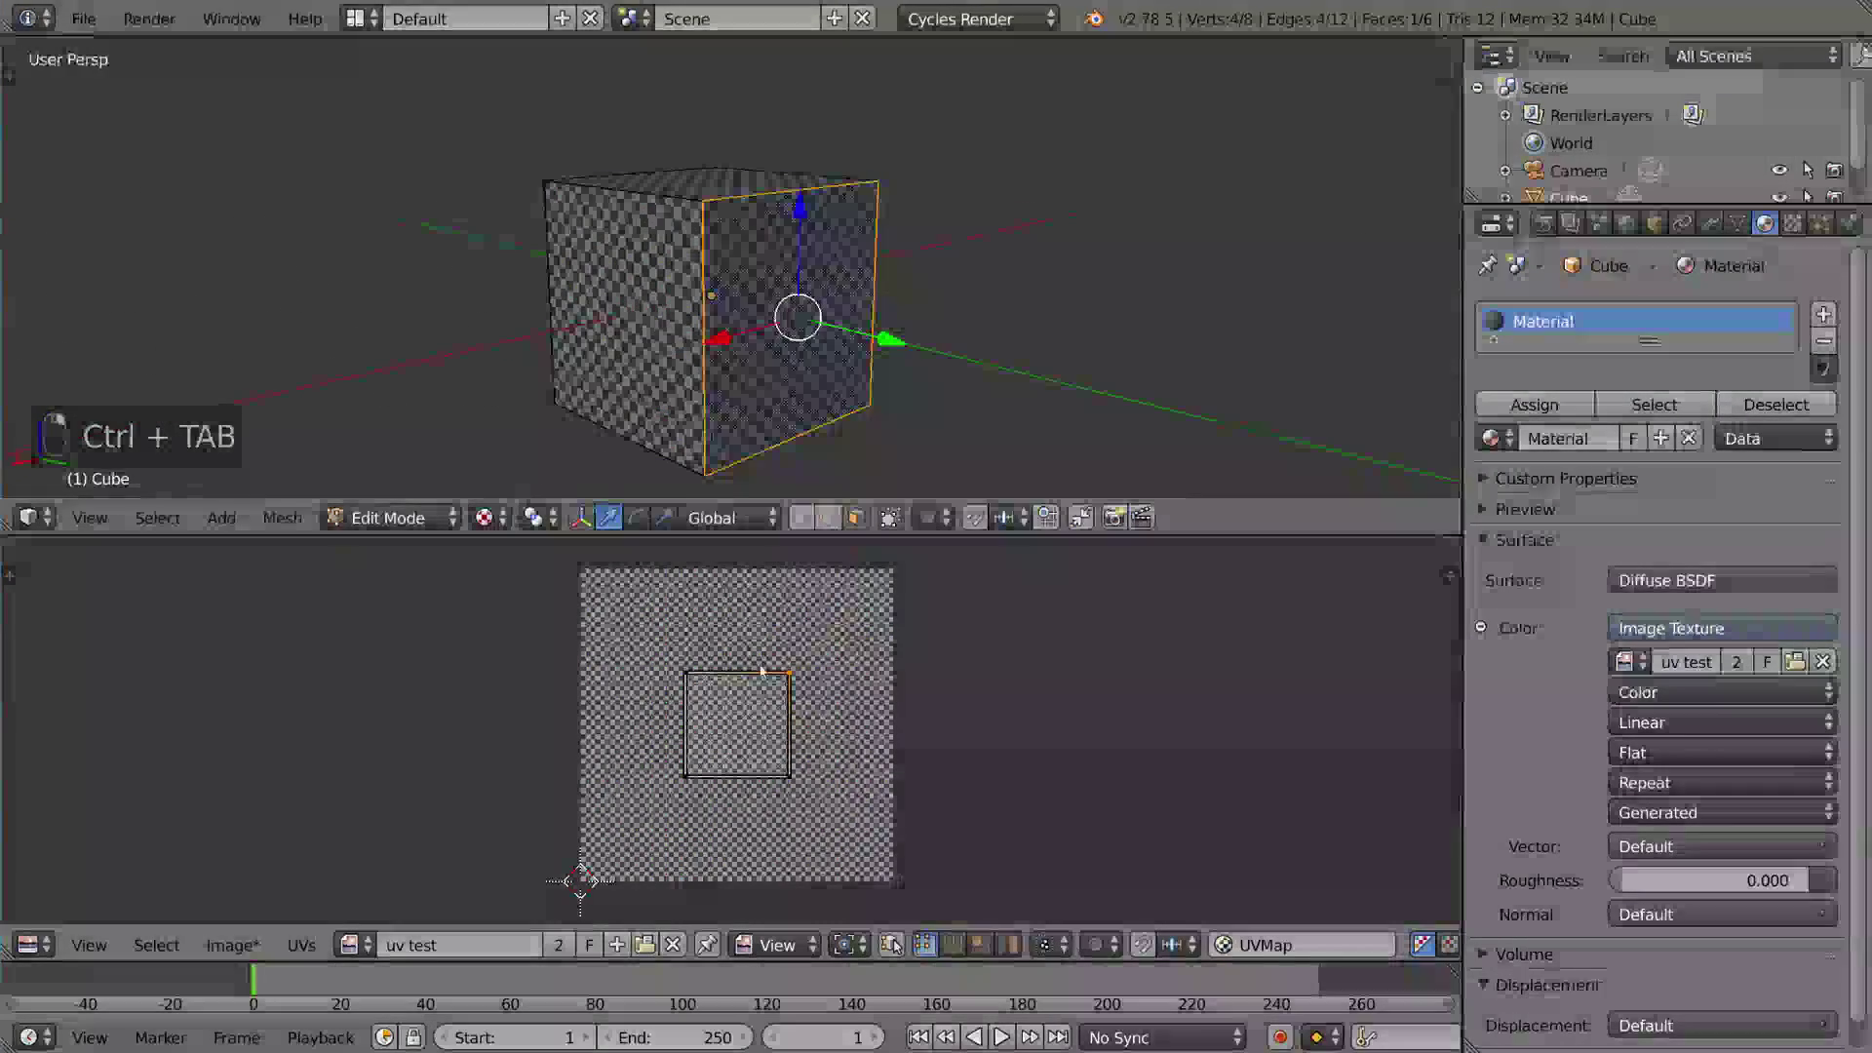
key(g)
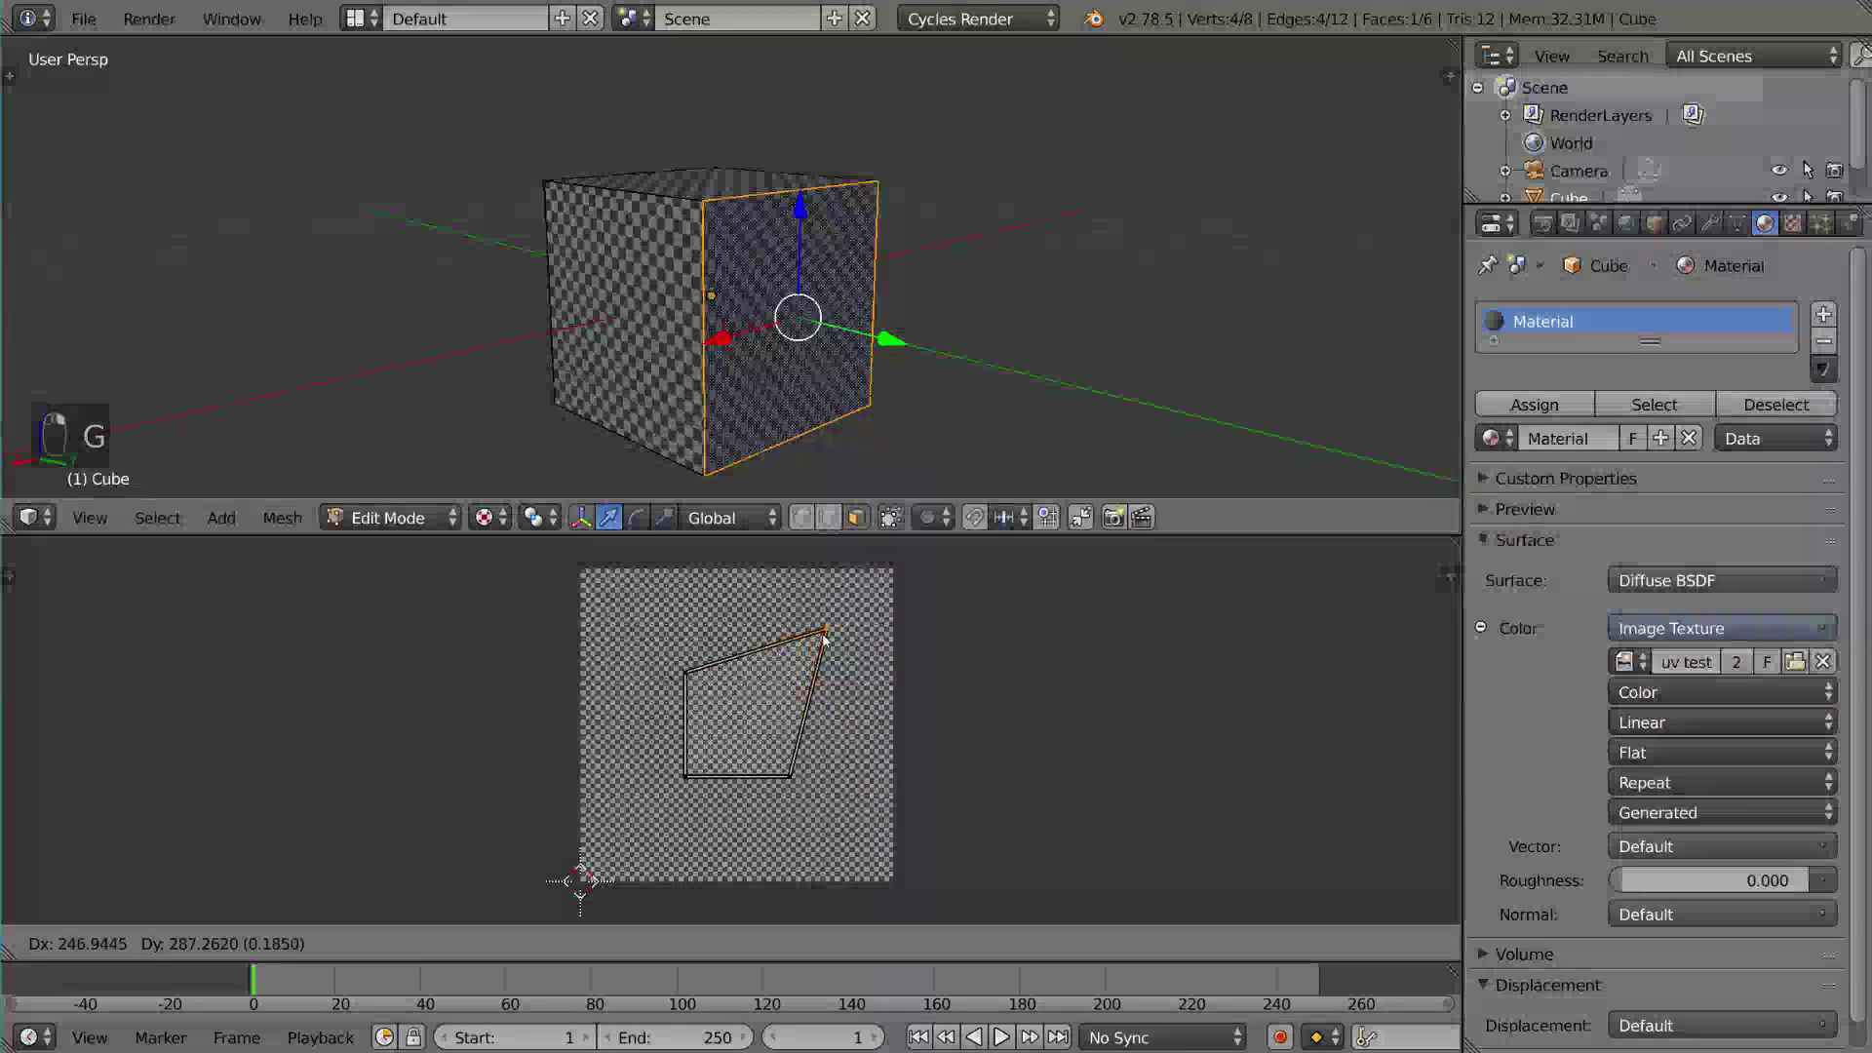
right_click(746, 722)
key(a)
key(a)
key(a)
key(g)
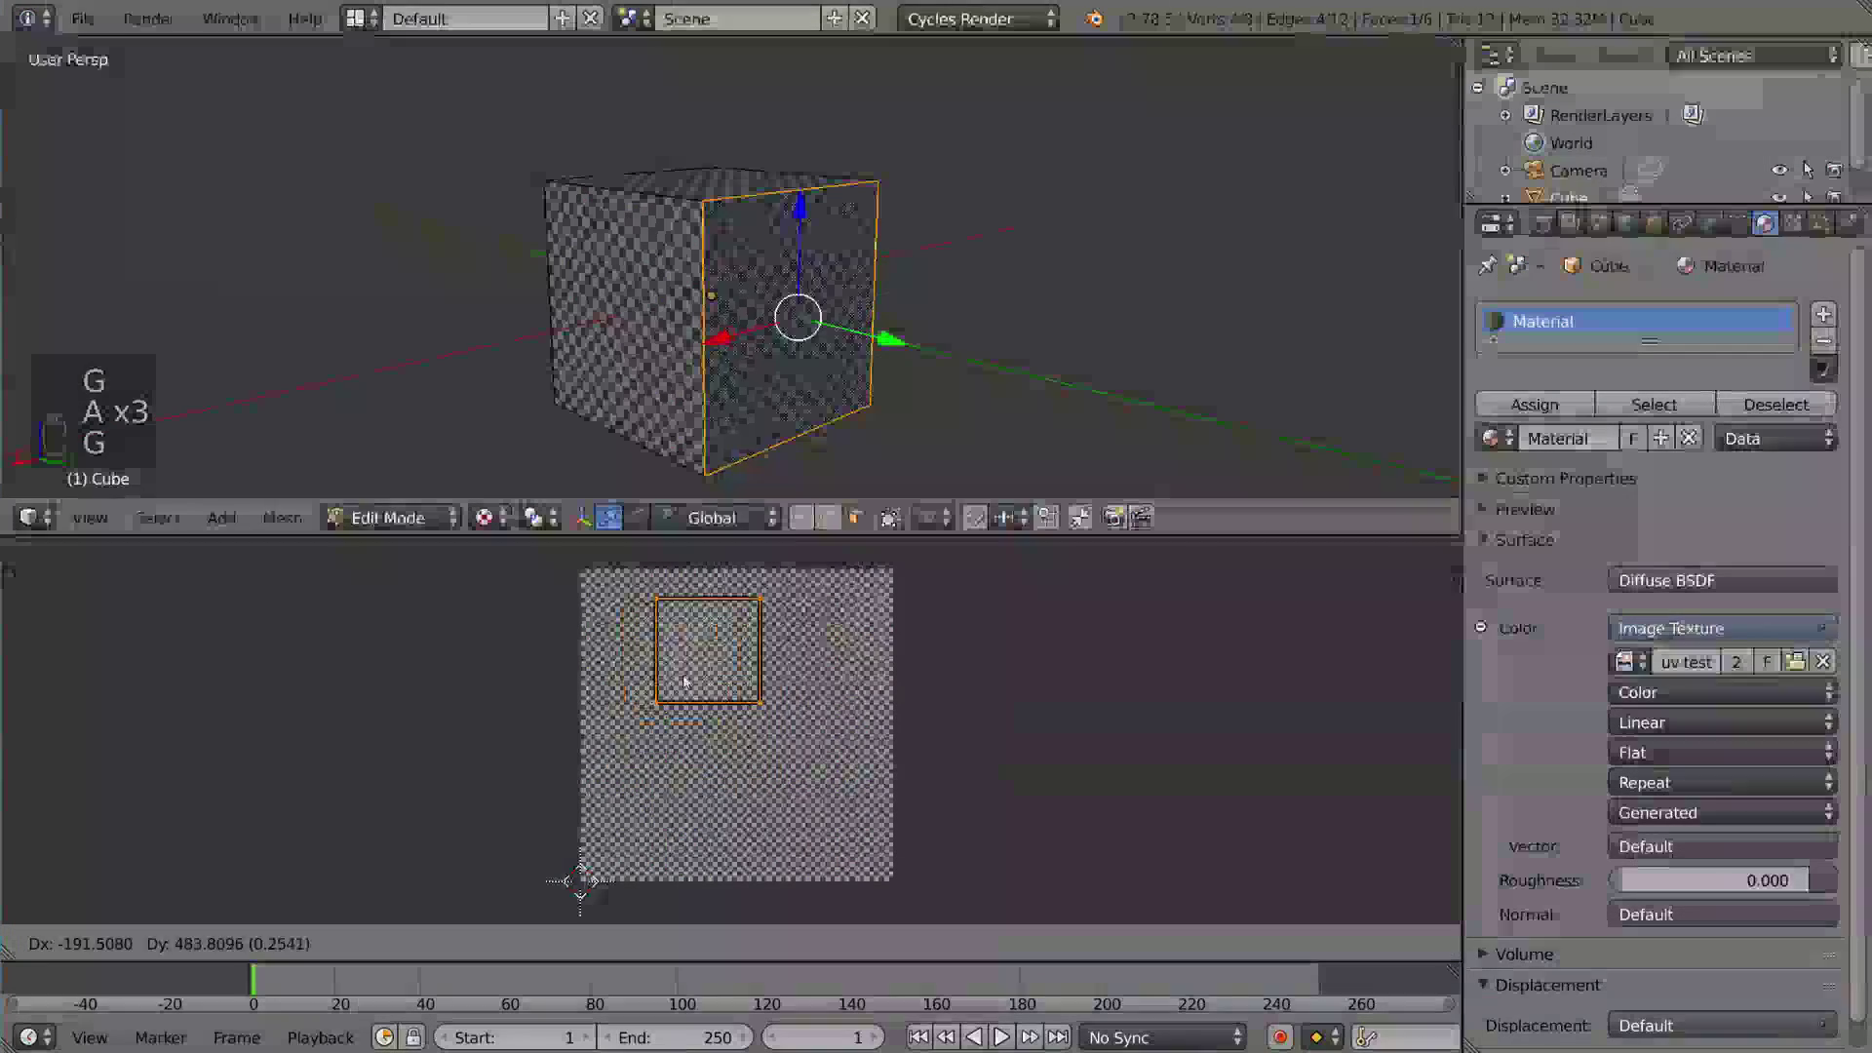
right_click(711, 745)
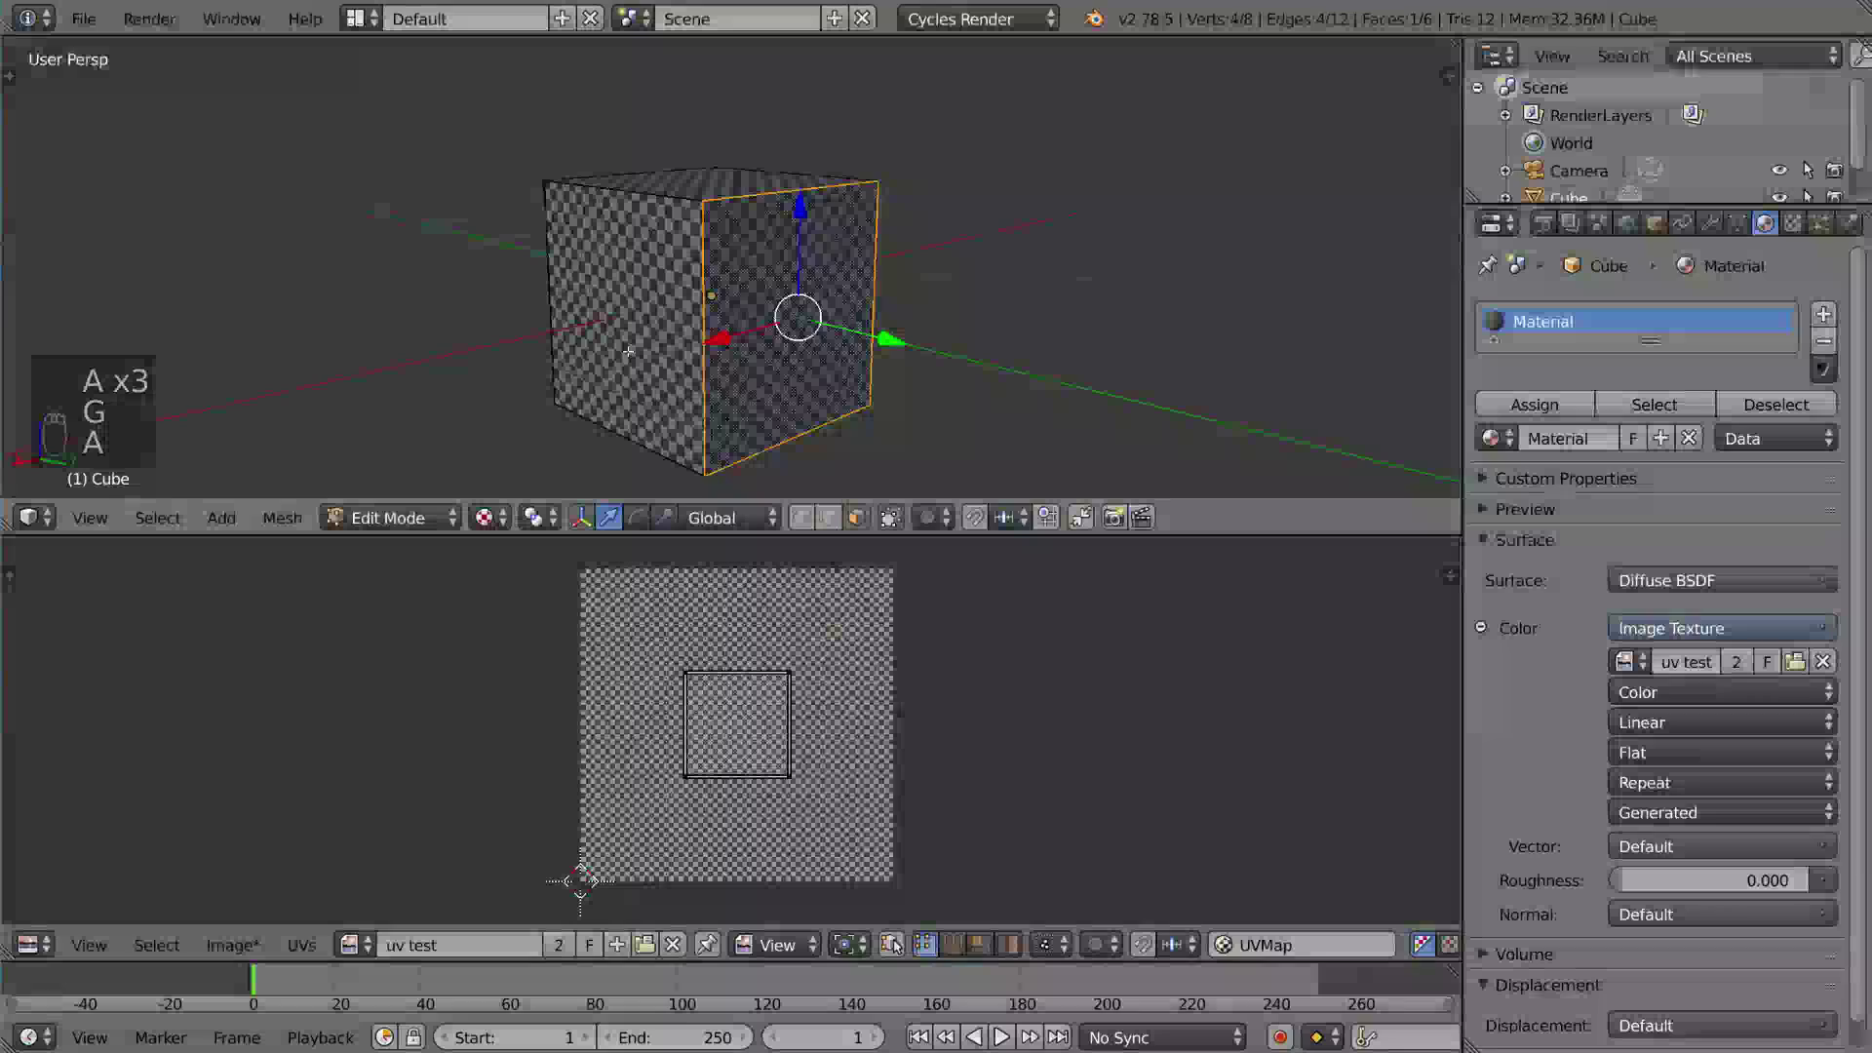
key(a)
key(a)
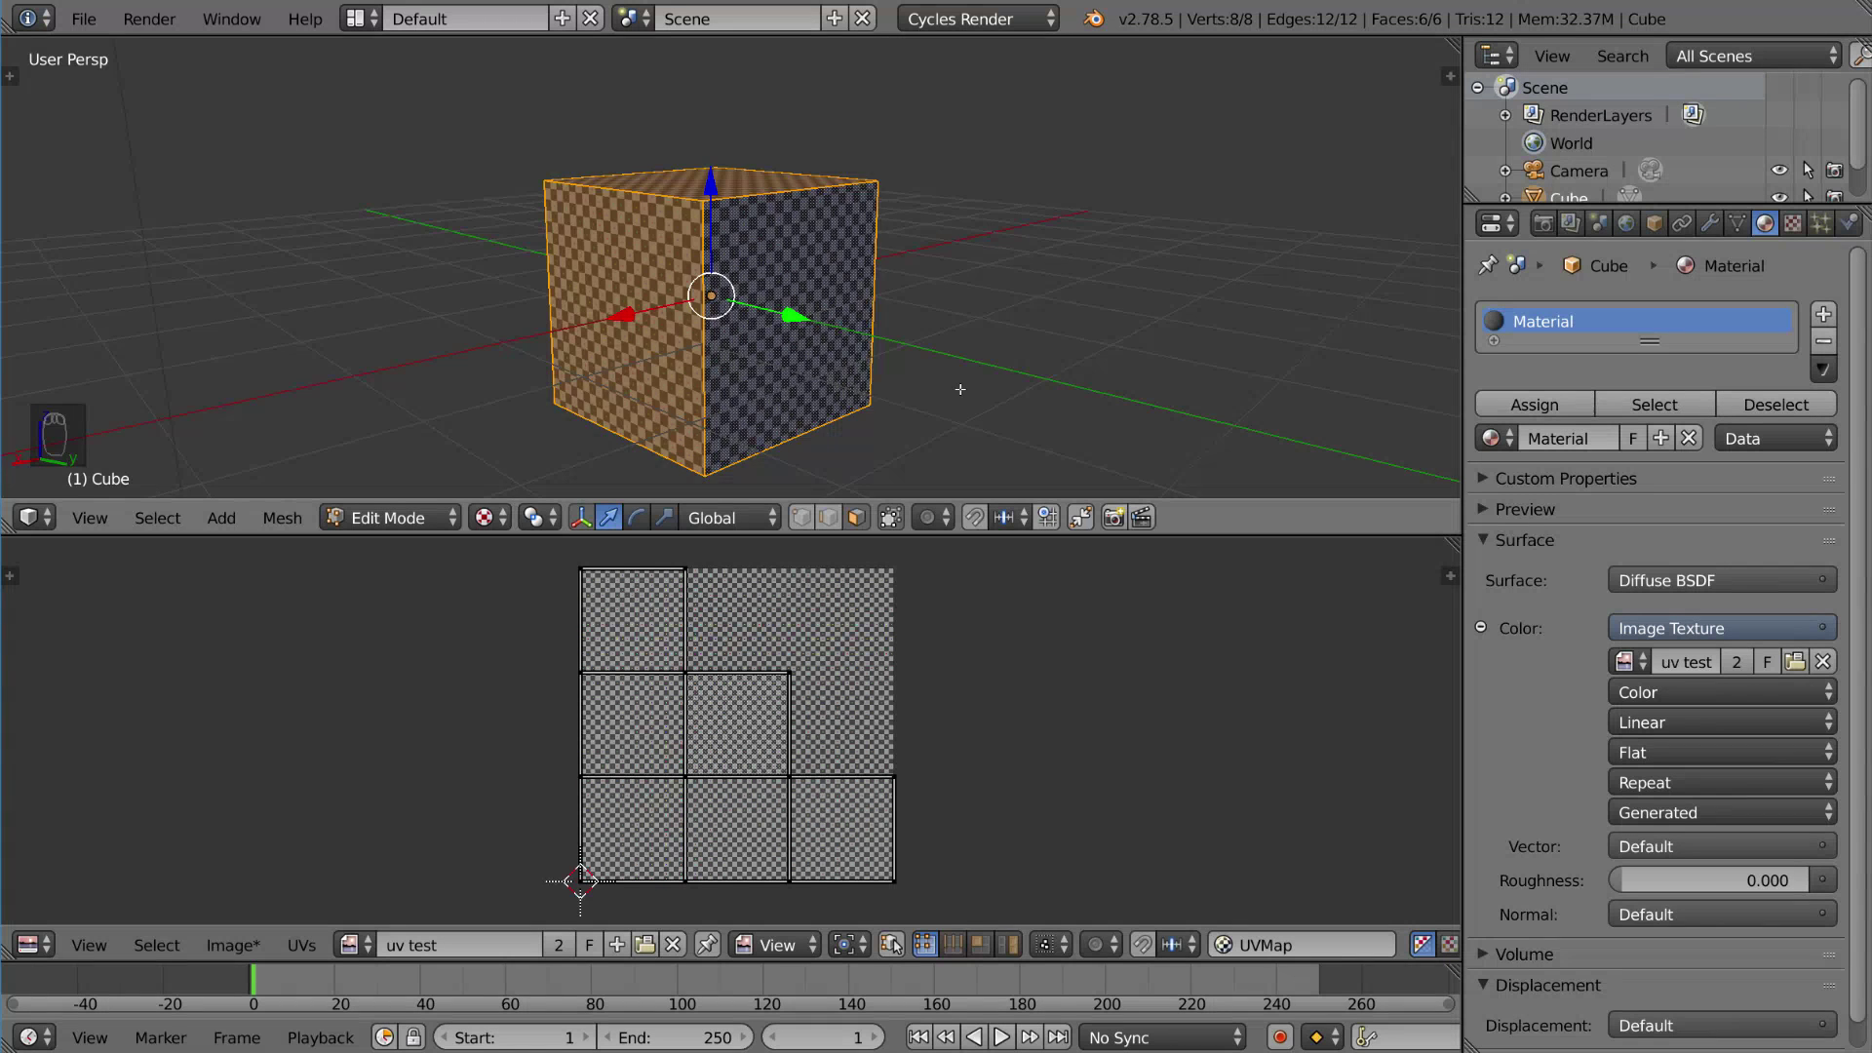
Step: Switch to edge select mode and select a vertical edge of the cube
middle_drag(961, 389, 971, 339)
key(ctrl+Tab)
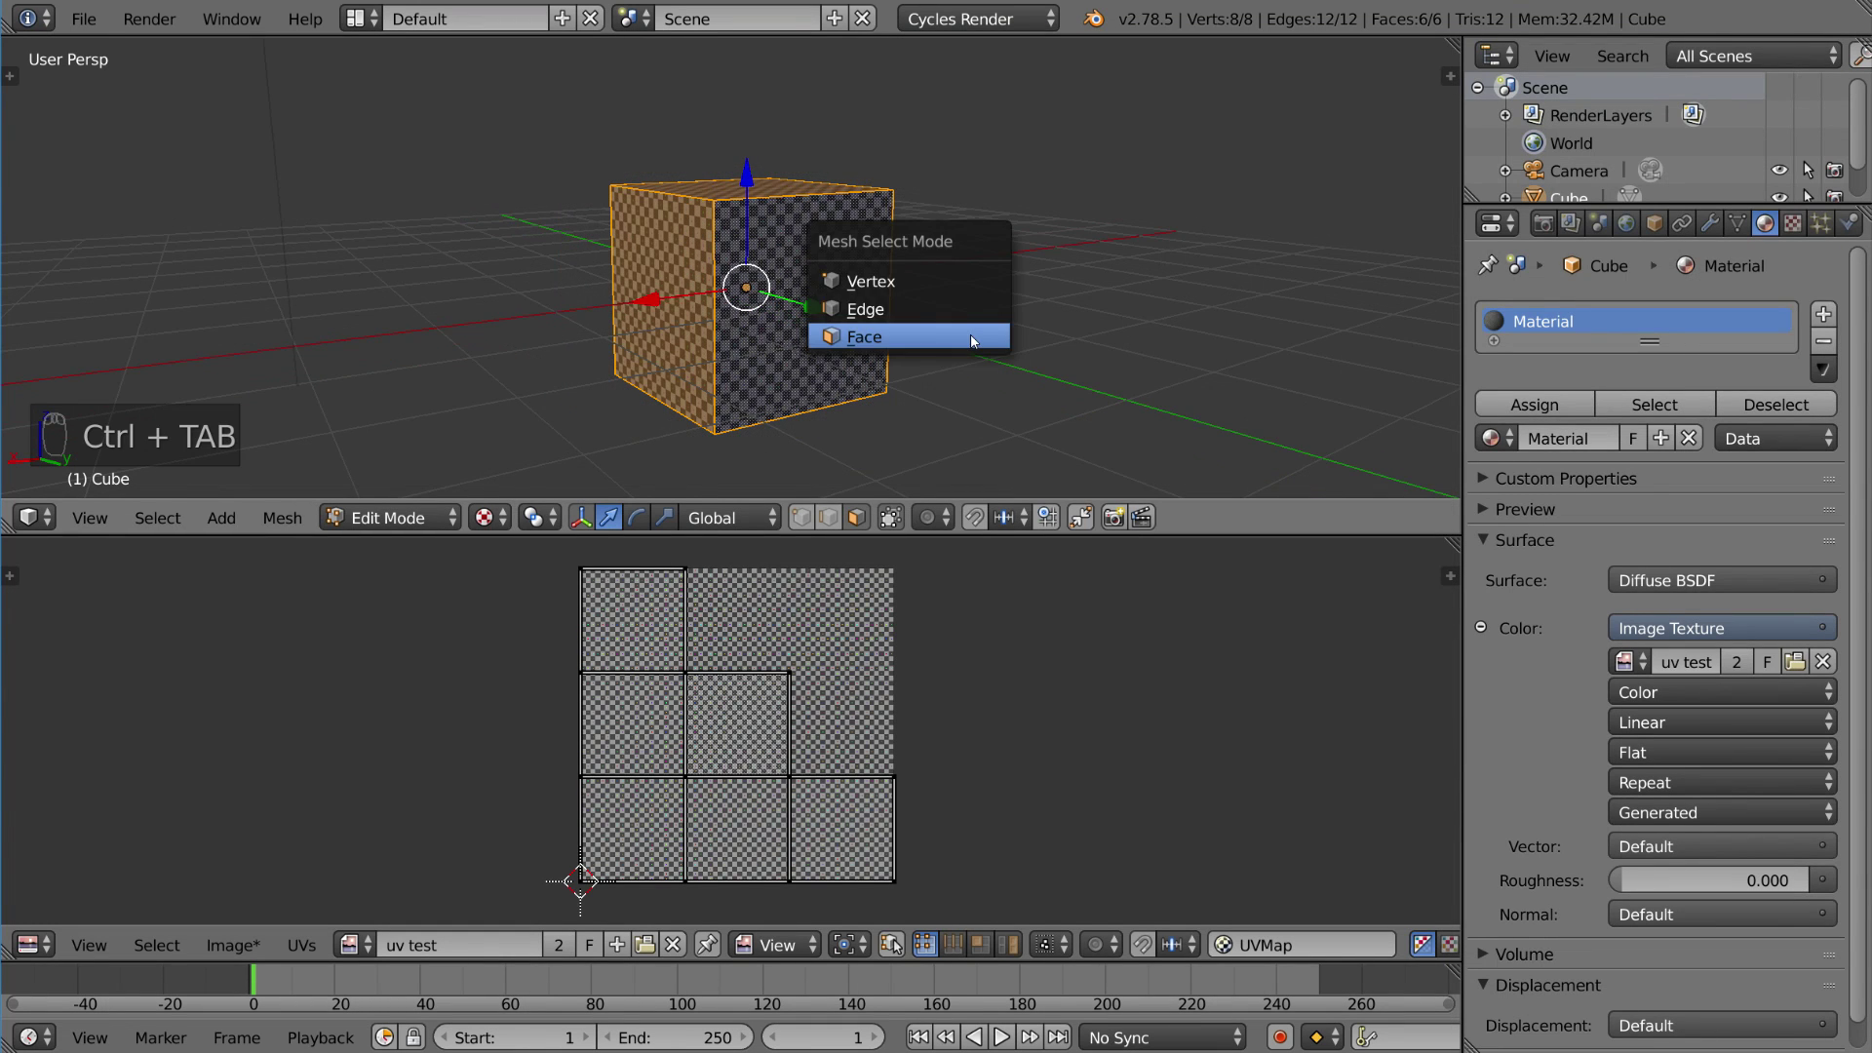
click(962, 308)
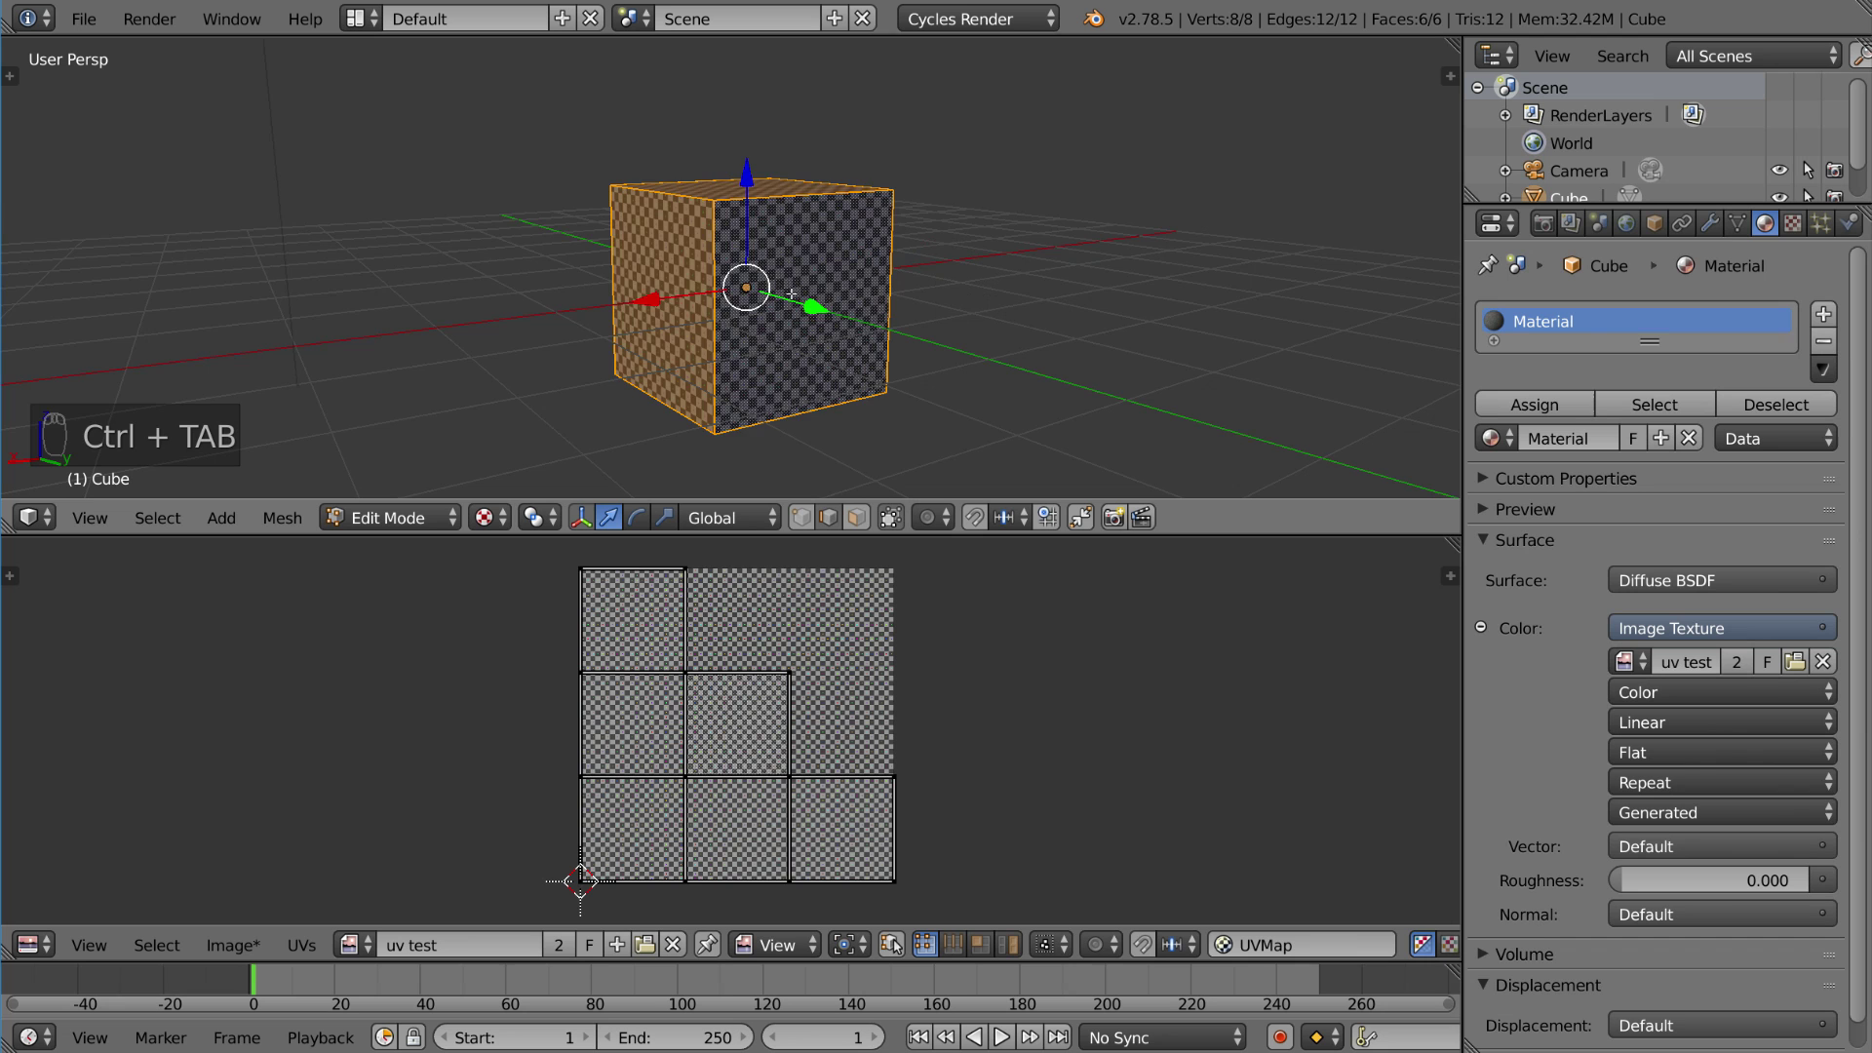
right_click(718, 314)
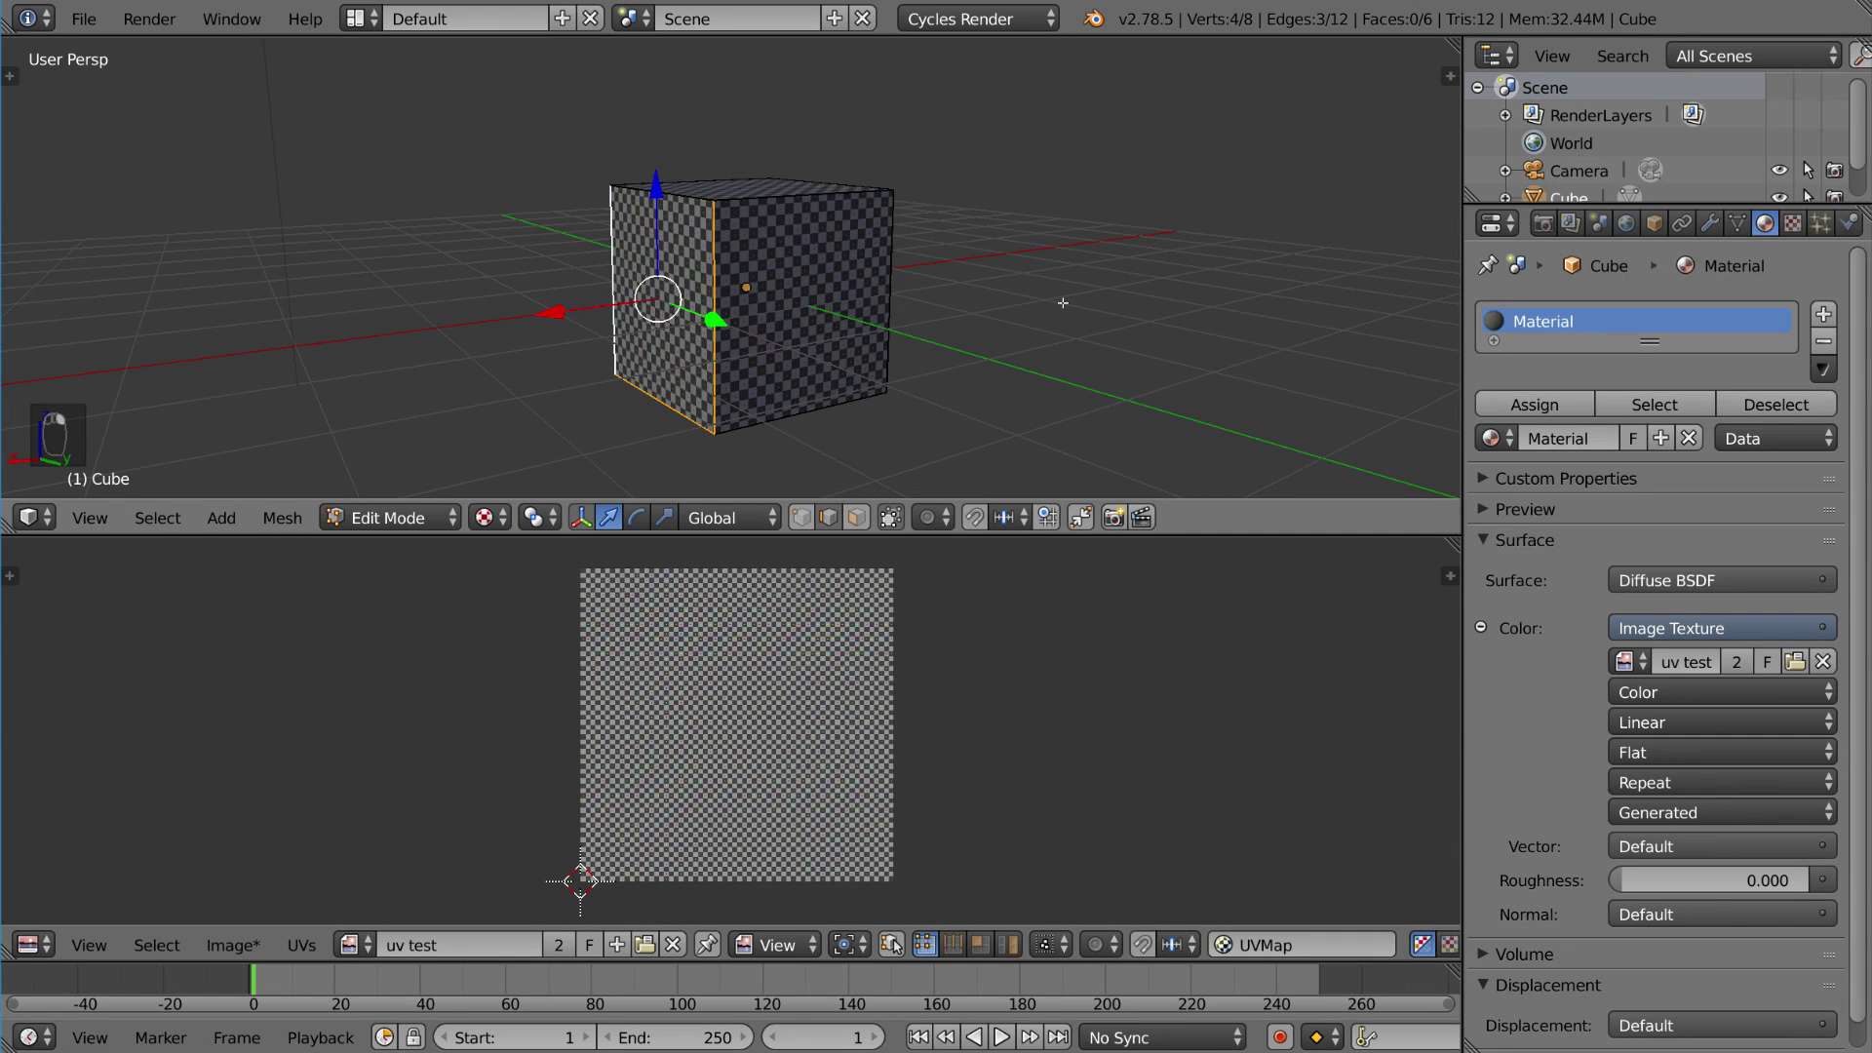
Step: Mark the selected cube edges as UV seams via the Ctrl+E Edges menu
middle_drag(1062, 303, 780, 344)
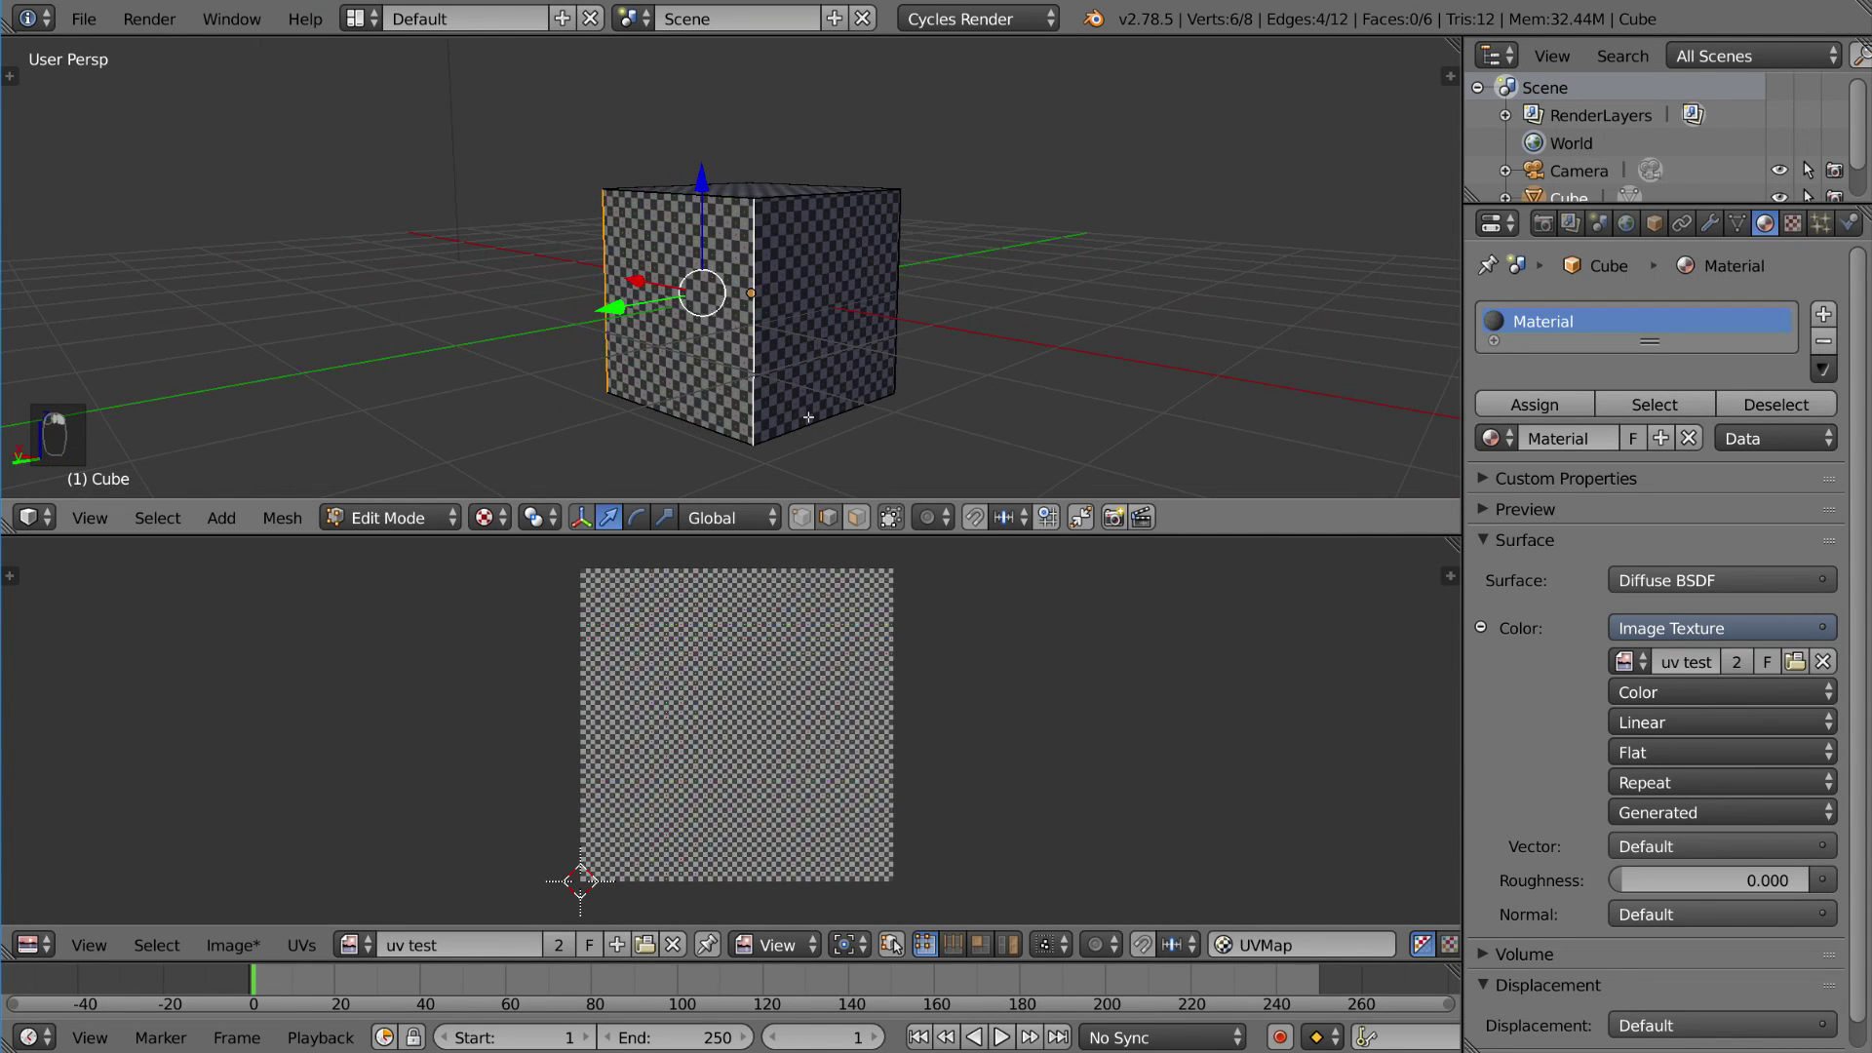
middle_drag(893, 354, 1032, 302)
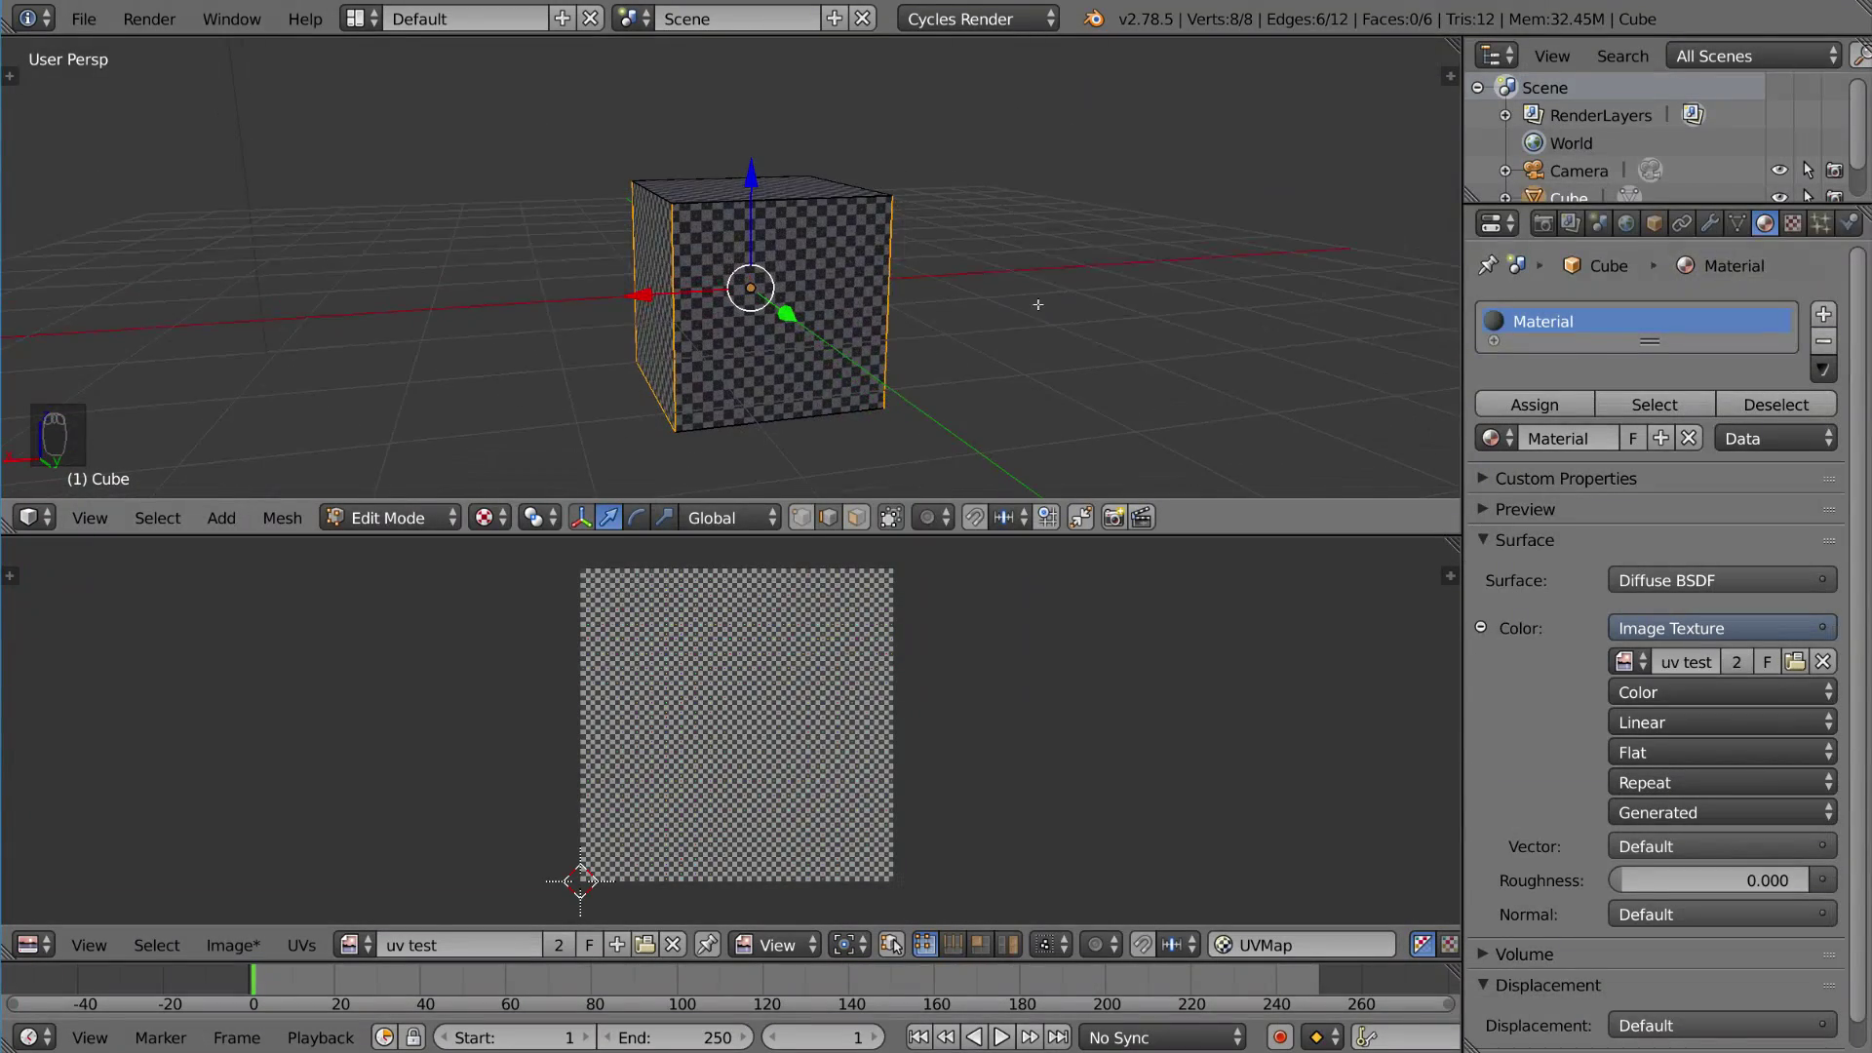
key(ctrl+e)
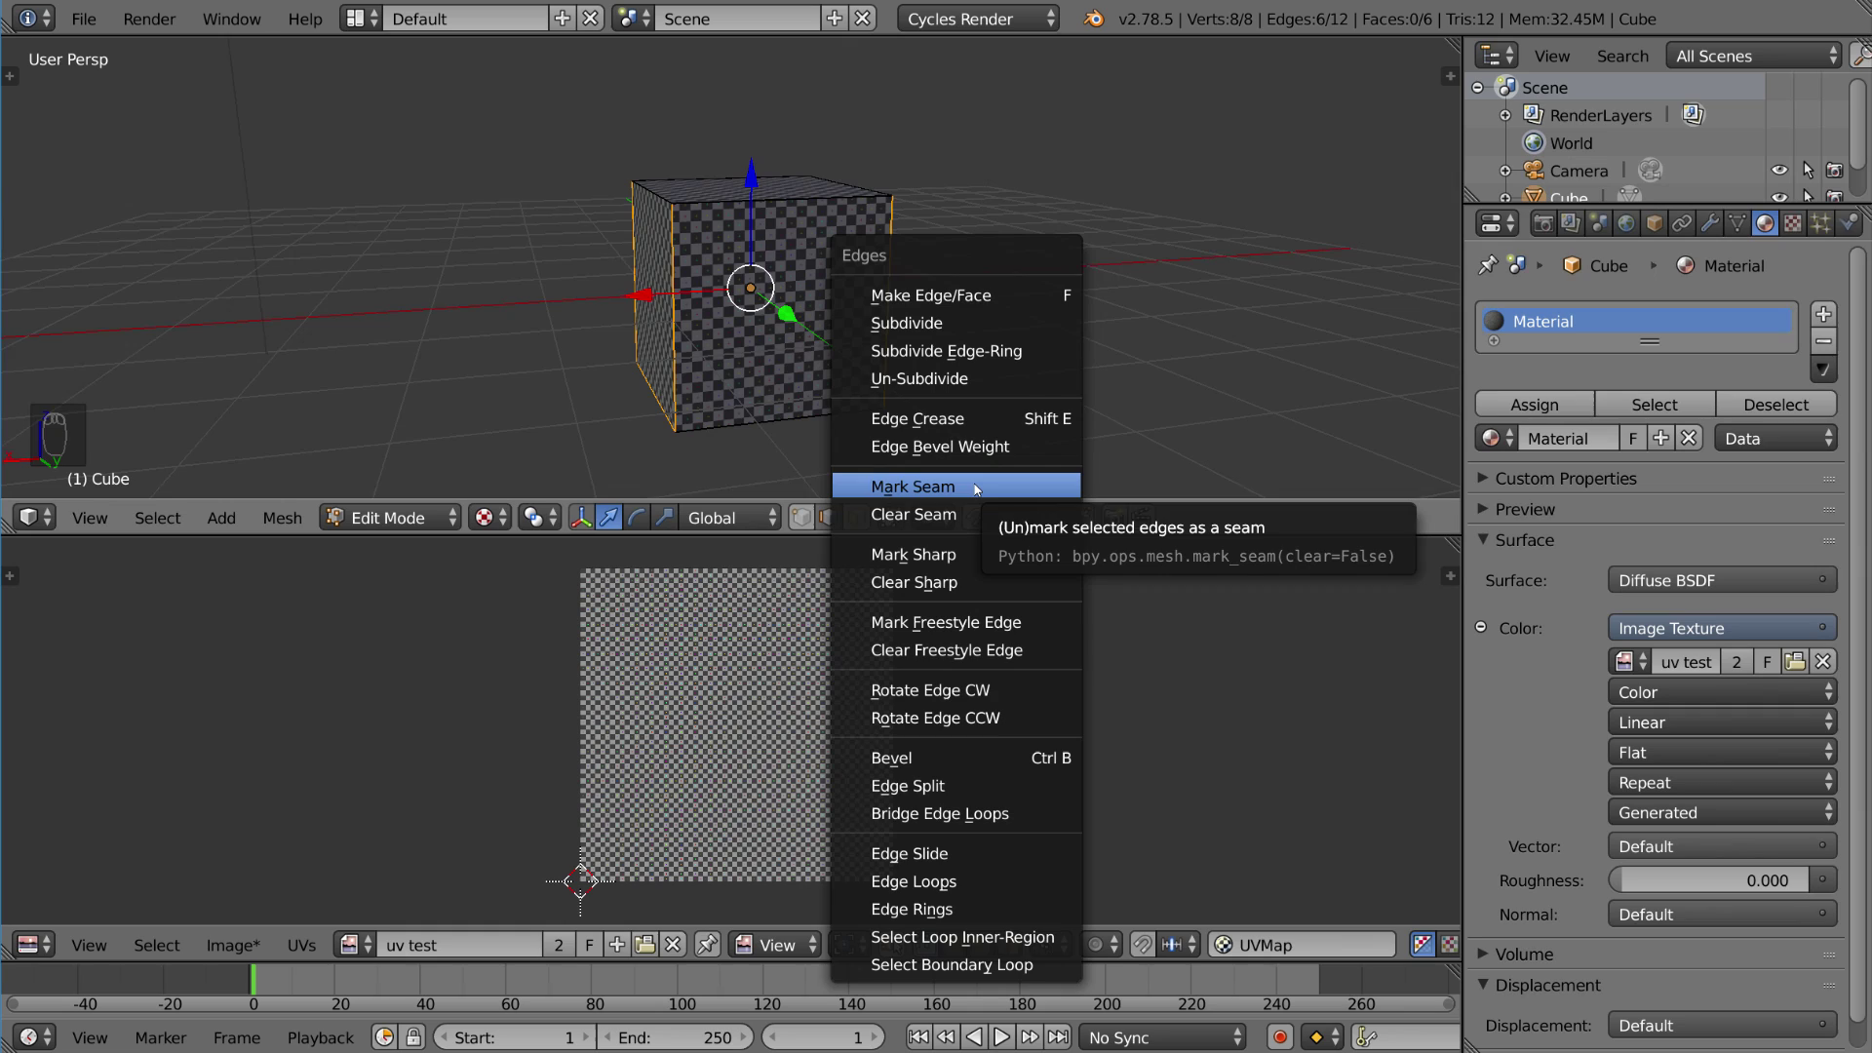
click(973, 484)
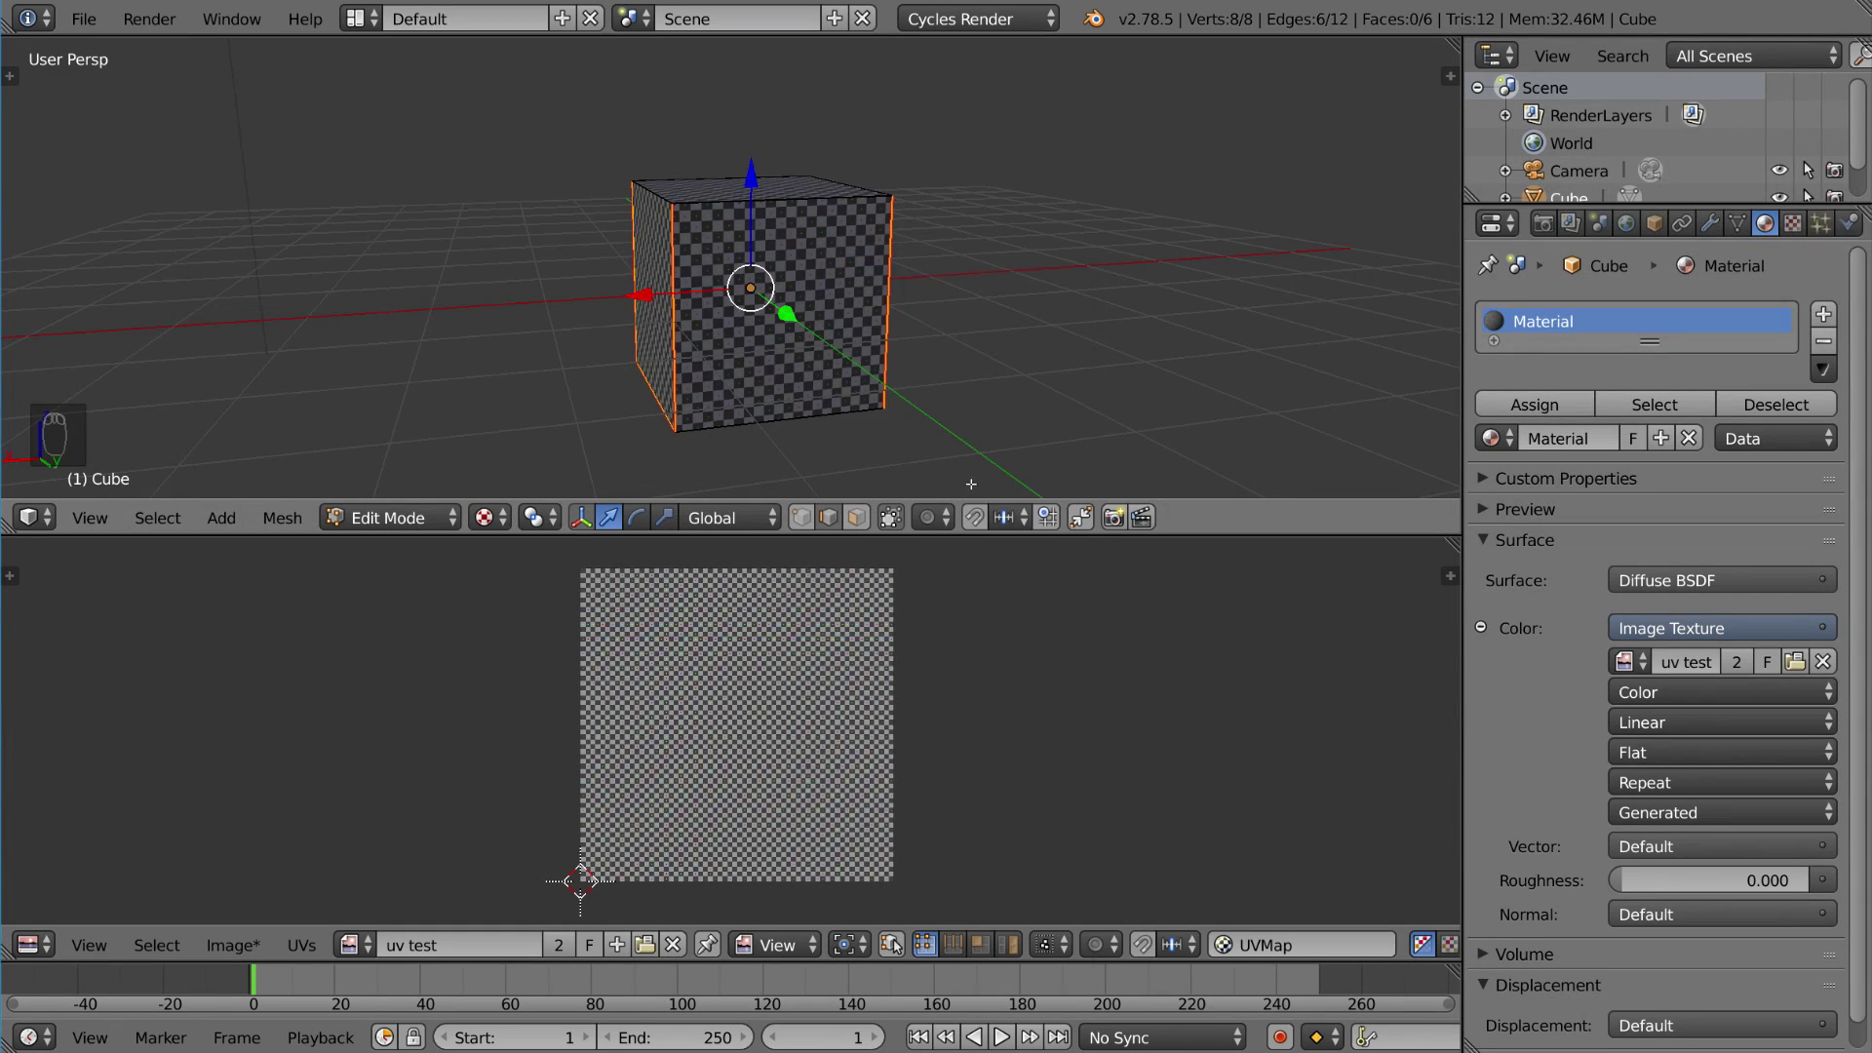
Step: Mark one bottom edge of the cube as an additional seam
key(a)
middle_drag(812, 408, 987, 405)
right_click(819, 407)
key(ctrl+e)
click(987, 401)
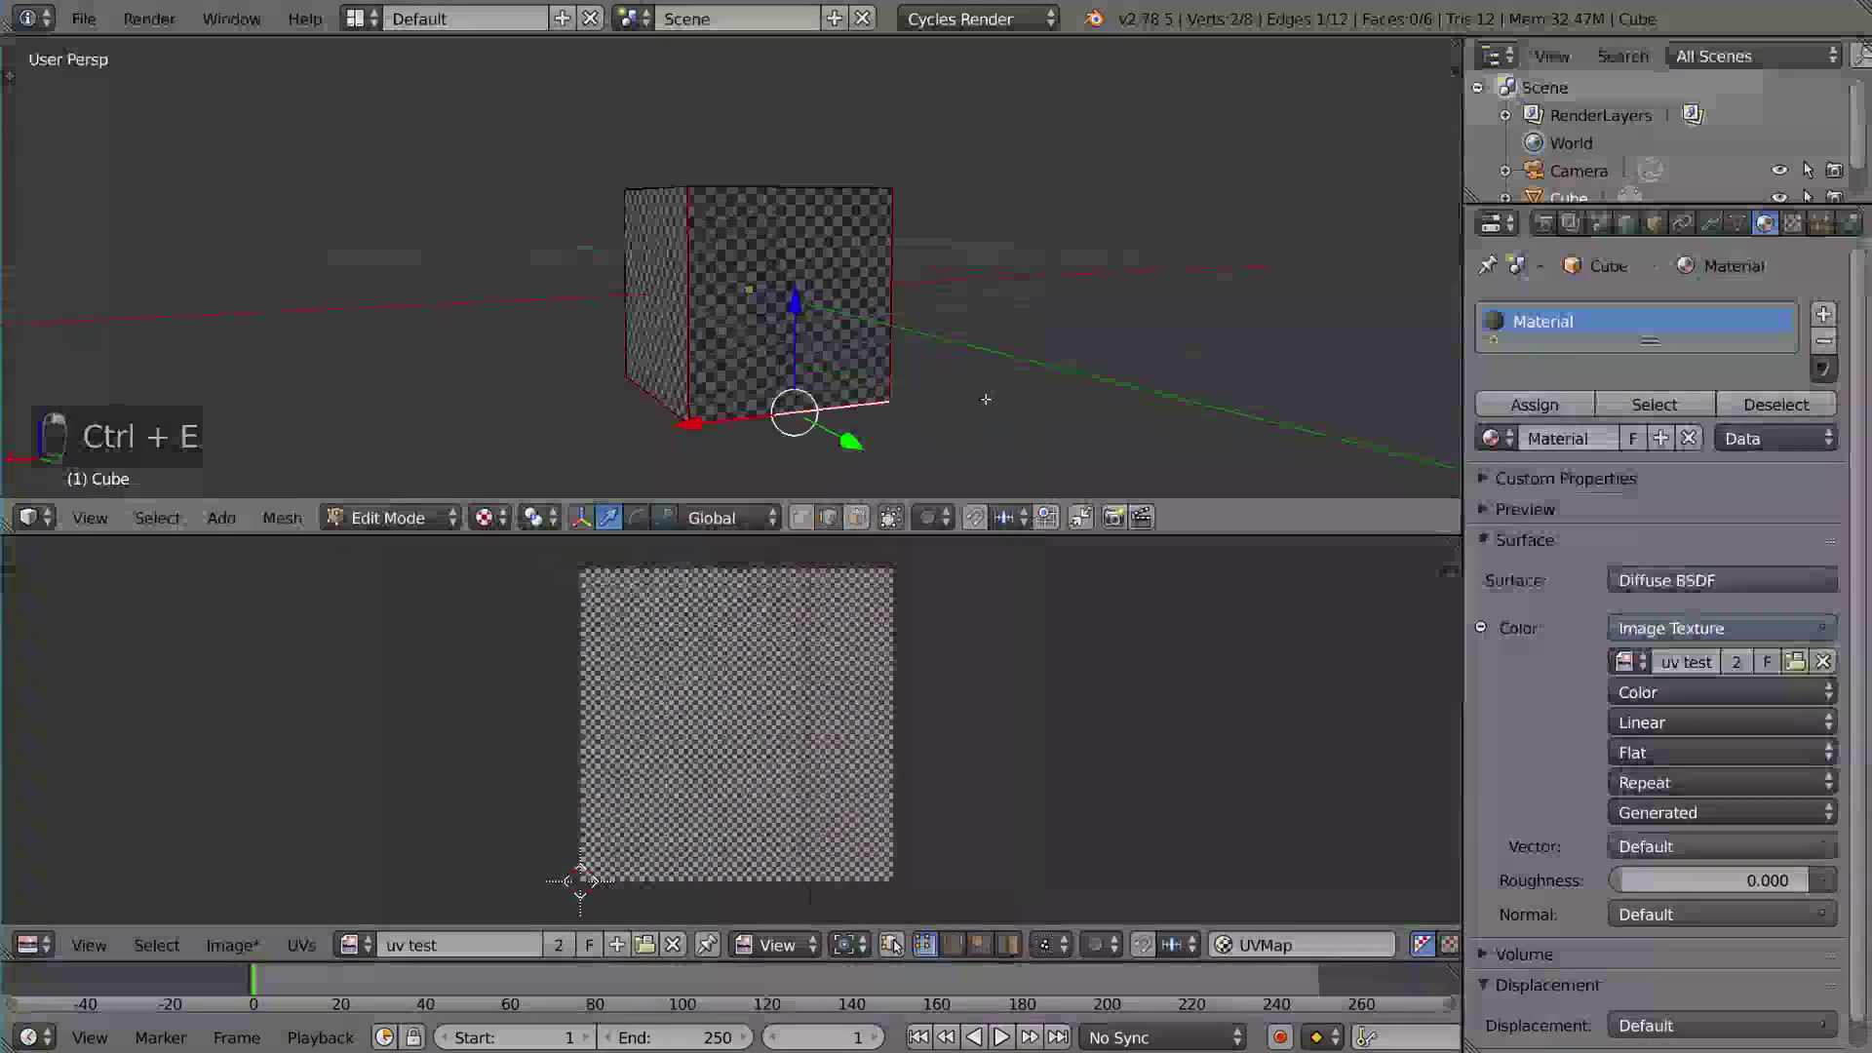
Step: Select all geometry and Unwrap the cube along its seams into a cross layout
key(a)
key(a)
key(a)
key(a)
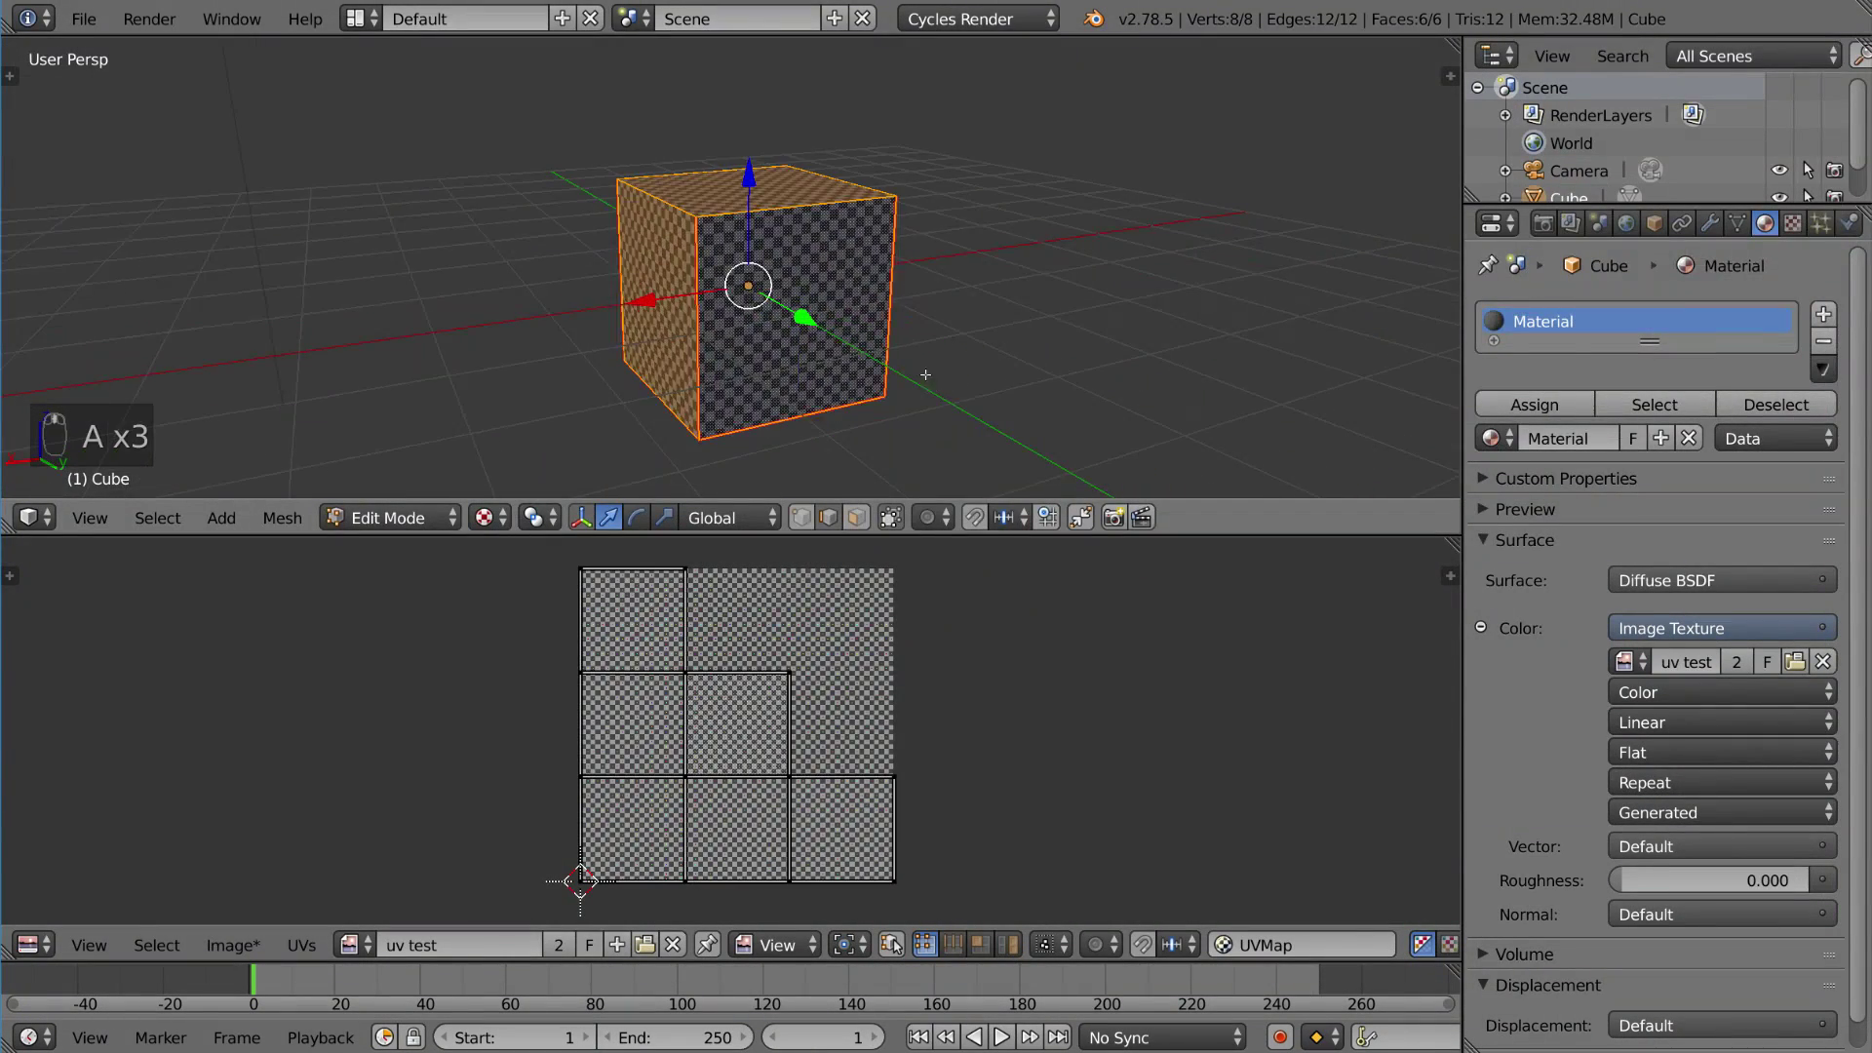
key(u)
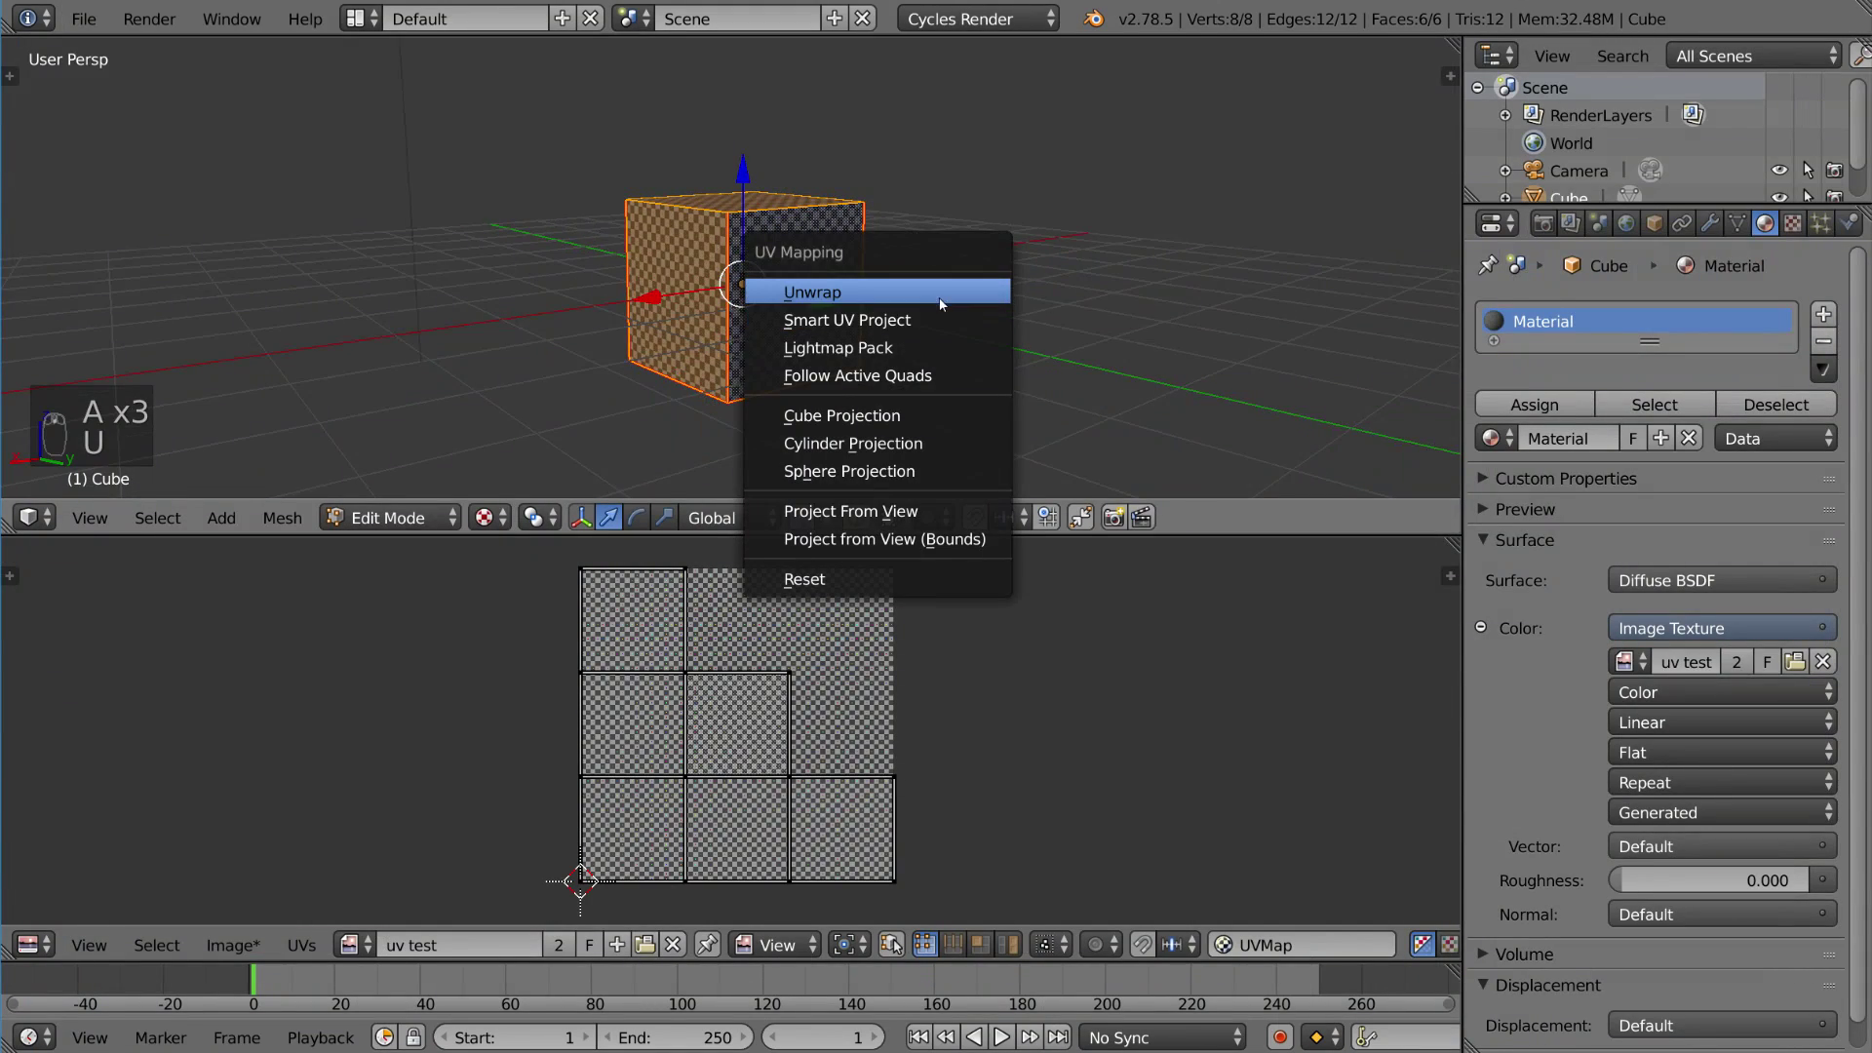
click(874, 292)
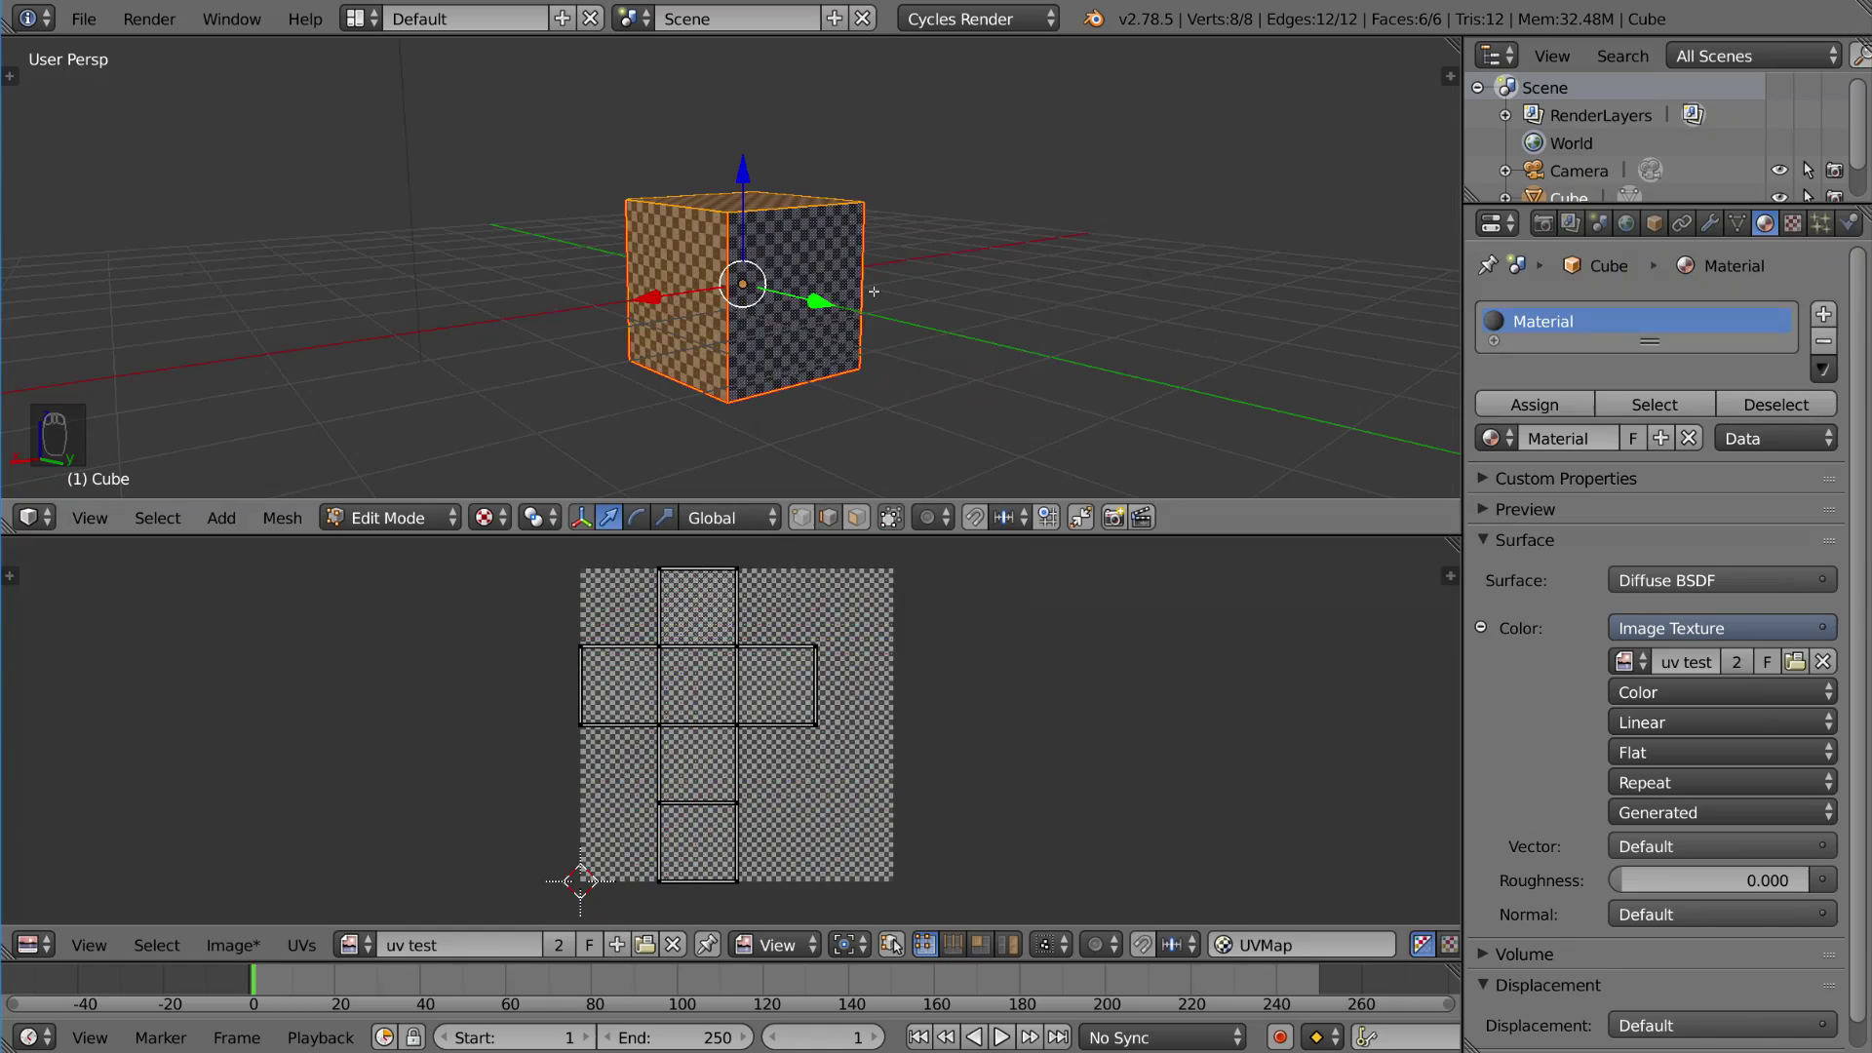
key(a)
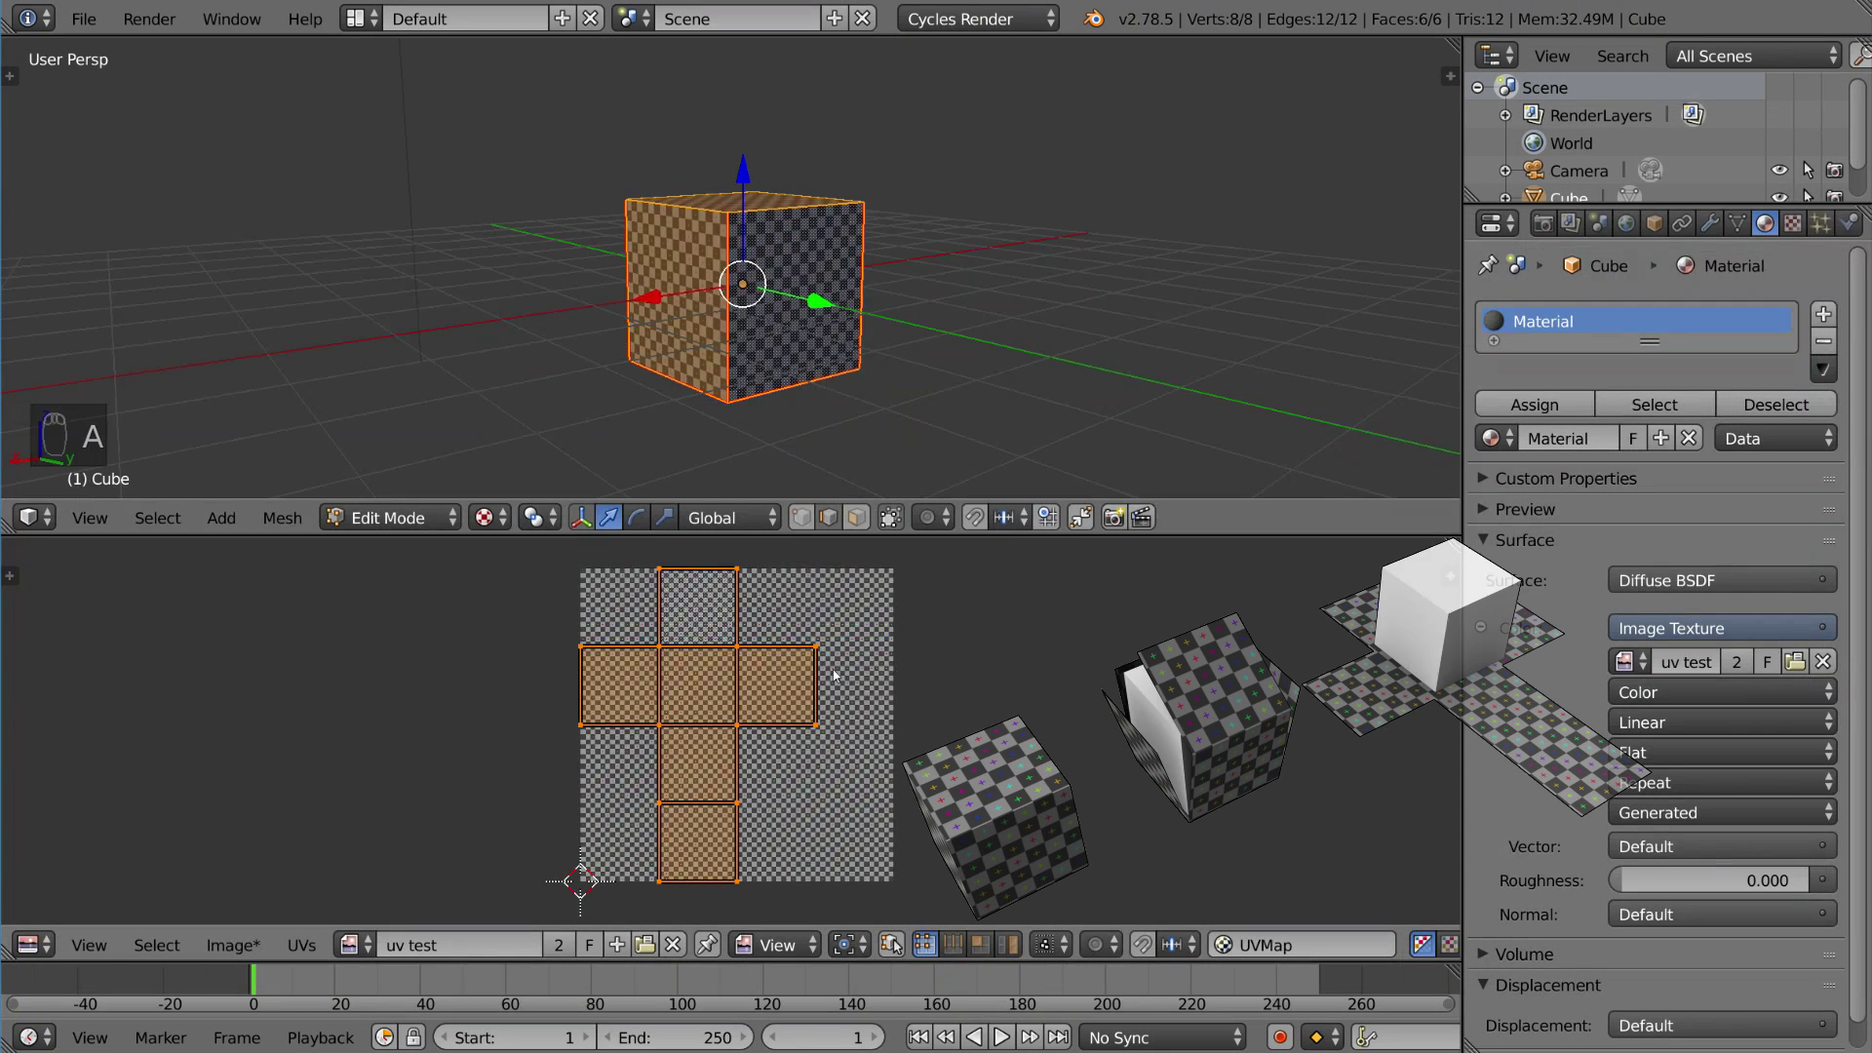
key(g)
right_click(839, 682)
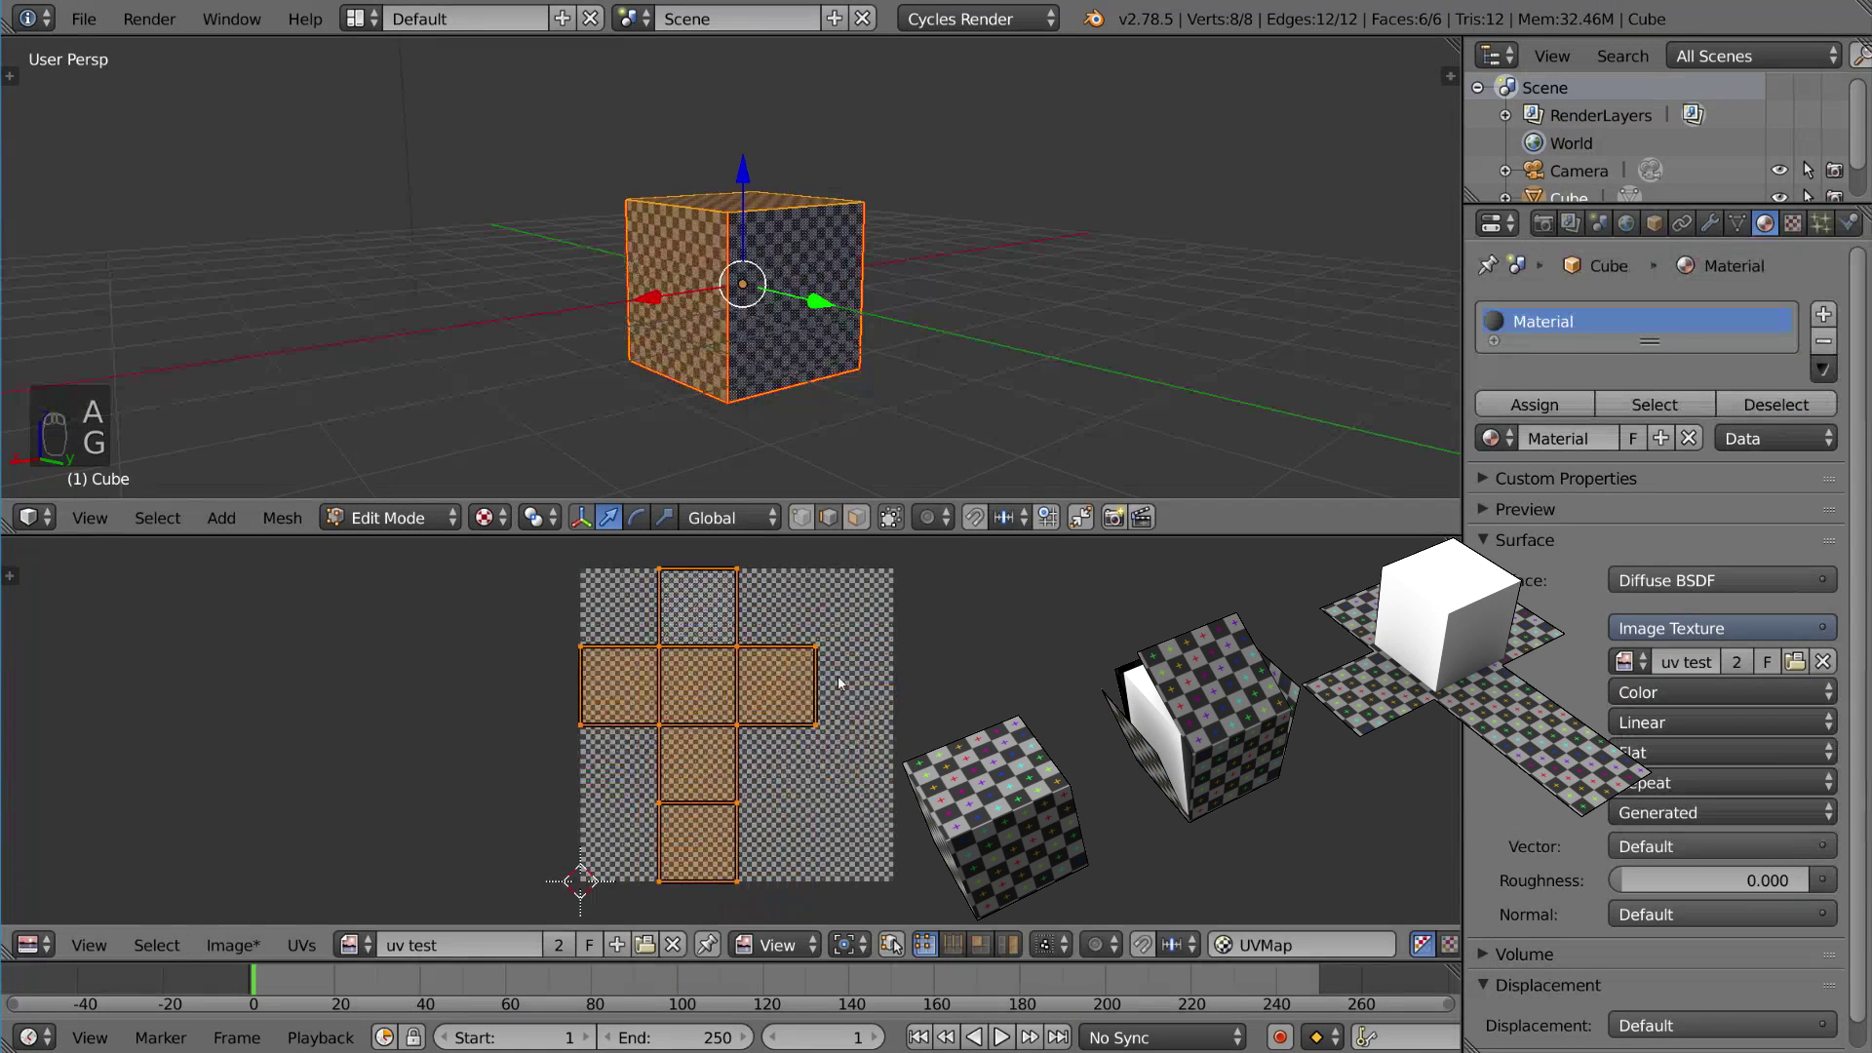
scroll(838, 686, down, 2)
middle_drag(702, 351, 859, 417)
key(a)
key(ctrl+Tab)
right_click(827, 341)
shift+right_click(669, 307)
right_click(790, 243)
right_click(749, 342)
shift+right_click(753, 402)
key(ctrl+Tab)
click(780, 334)
right_click(859, 331)
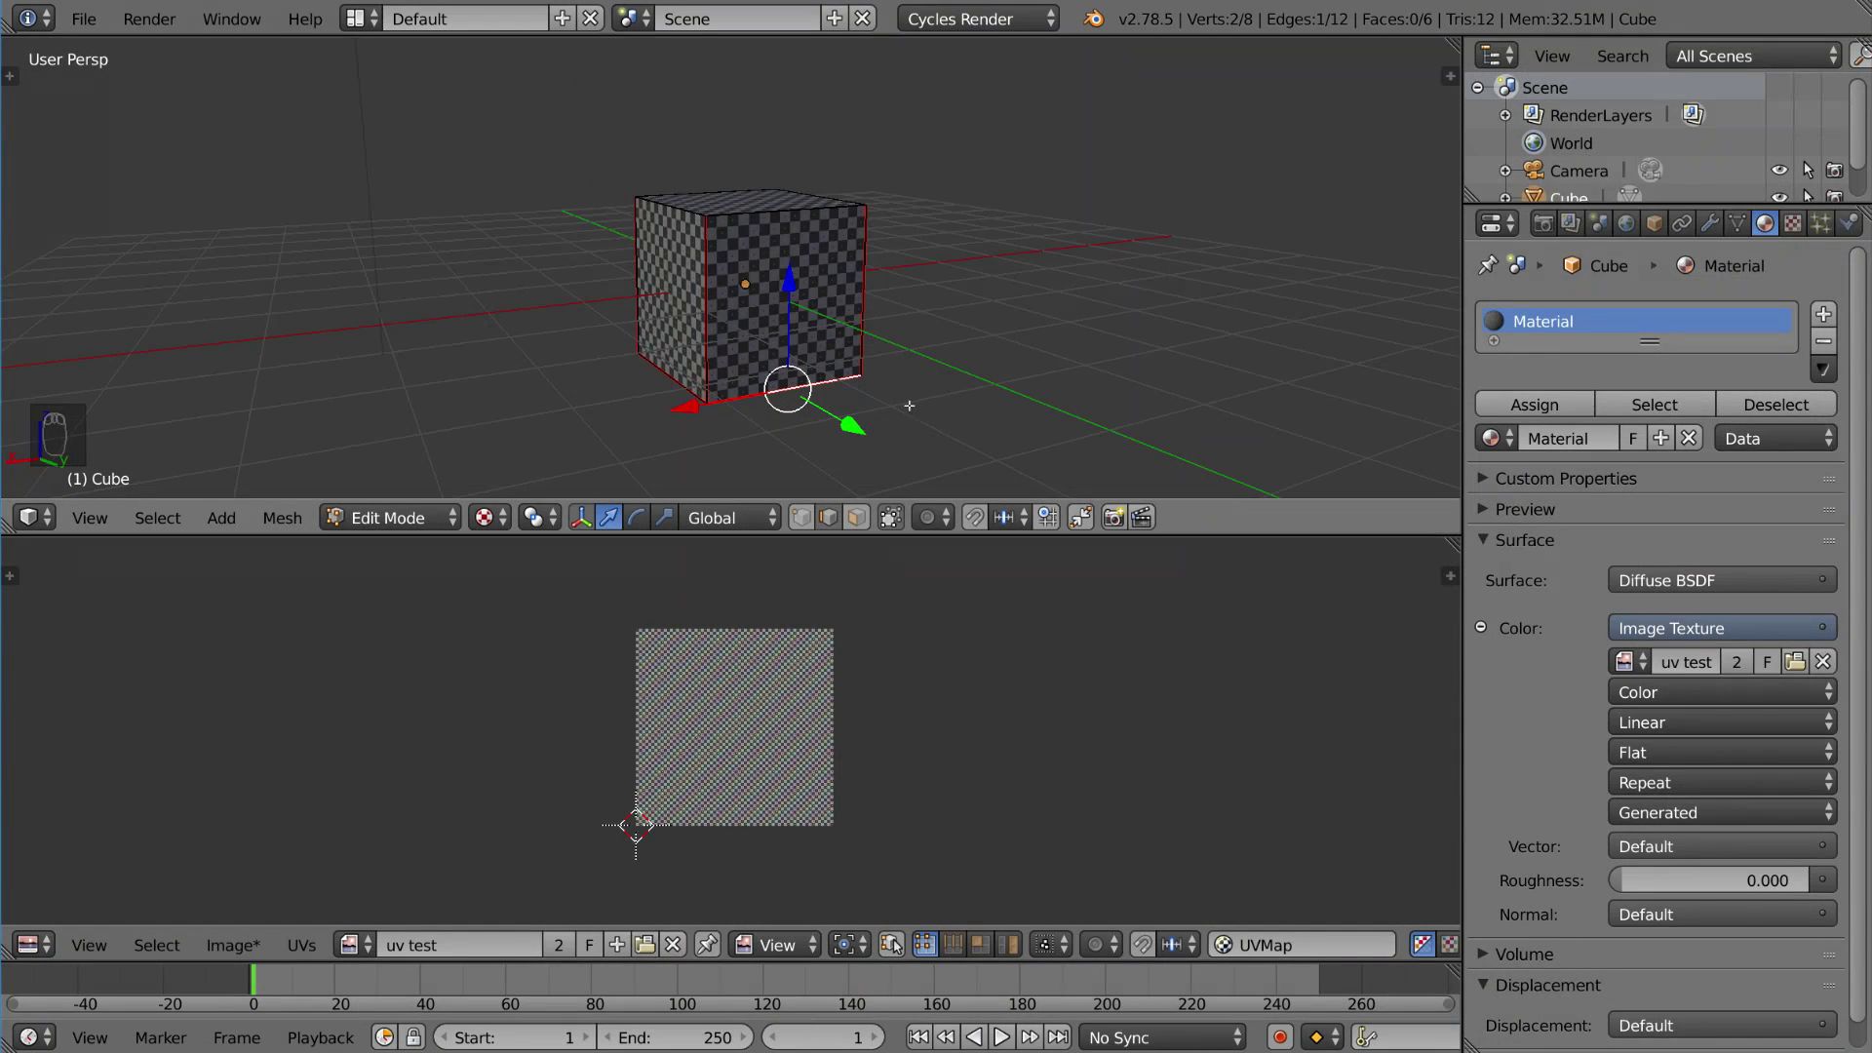
middle_drag(797, 363, 971, 670)
key(a)
key(a)
key(a)
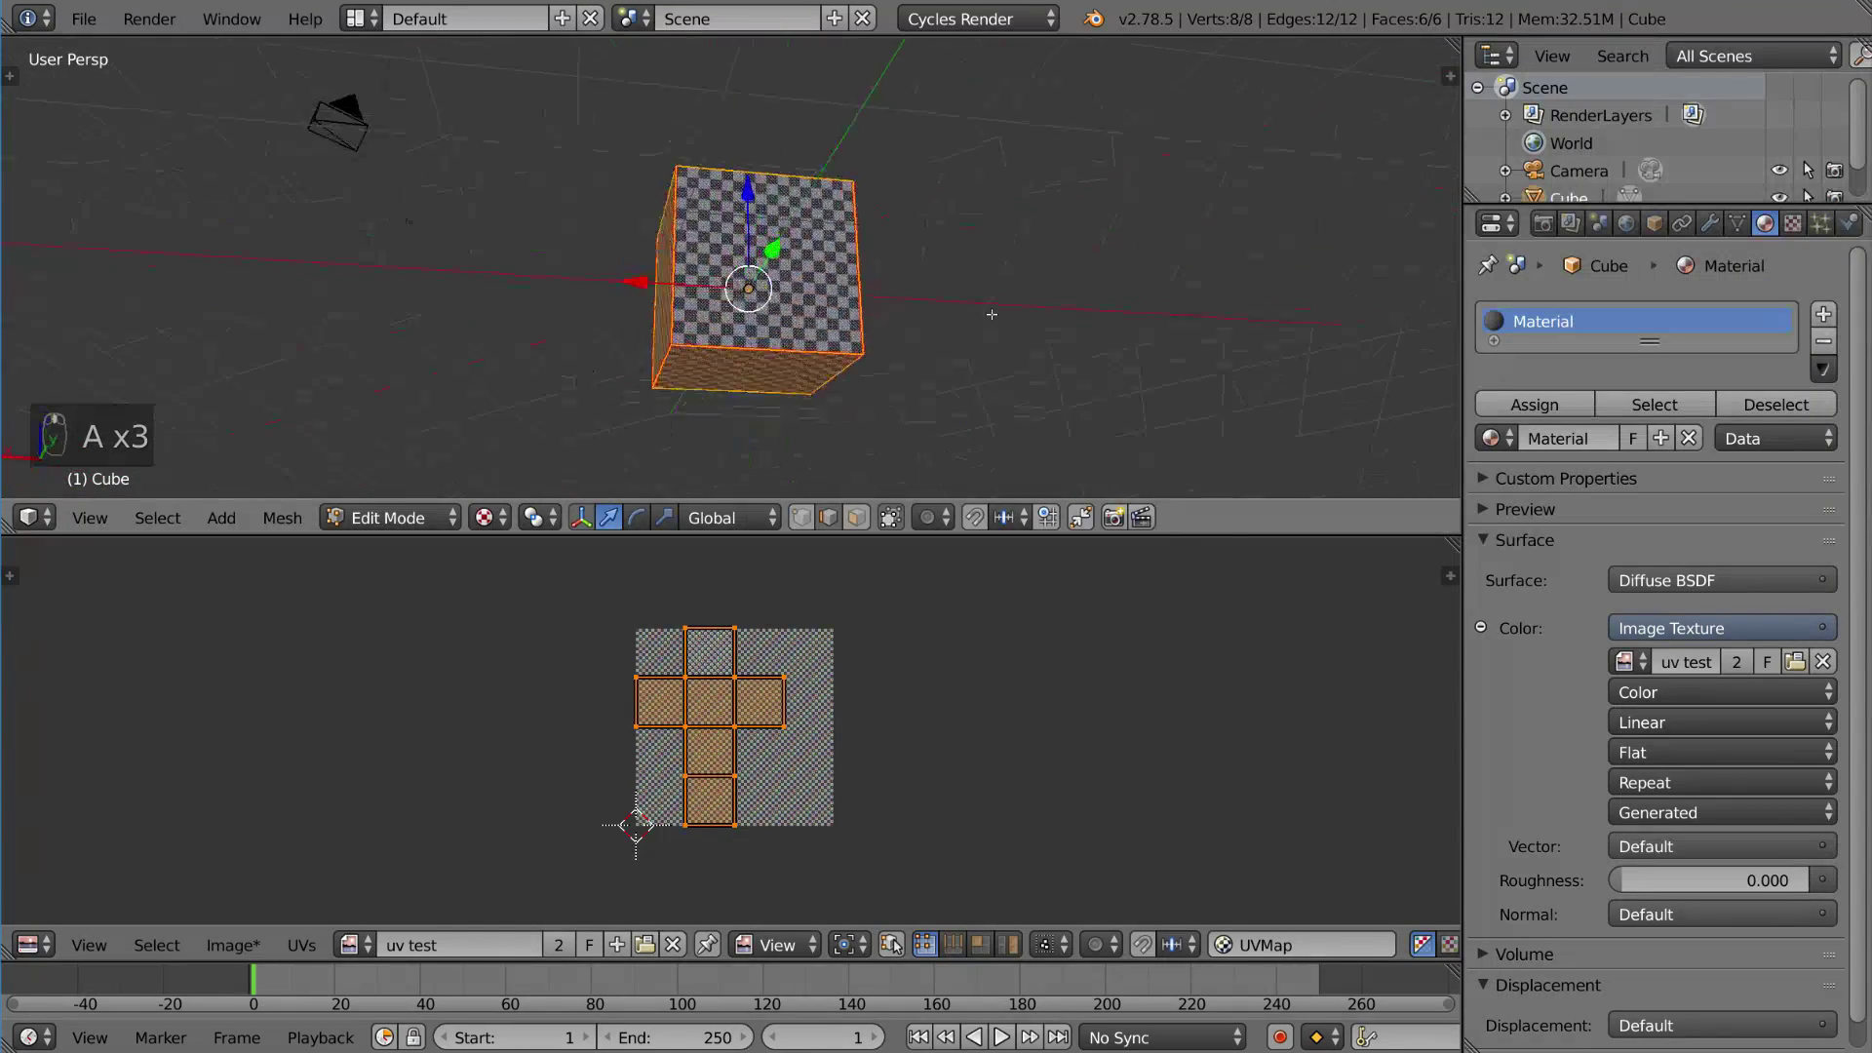
middle_drag(965, 294, 1028, 393)
scroll(850, 671, up, 4)
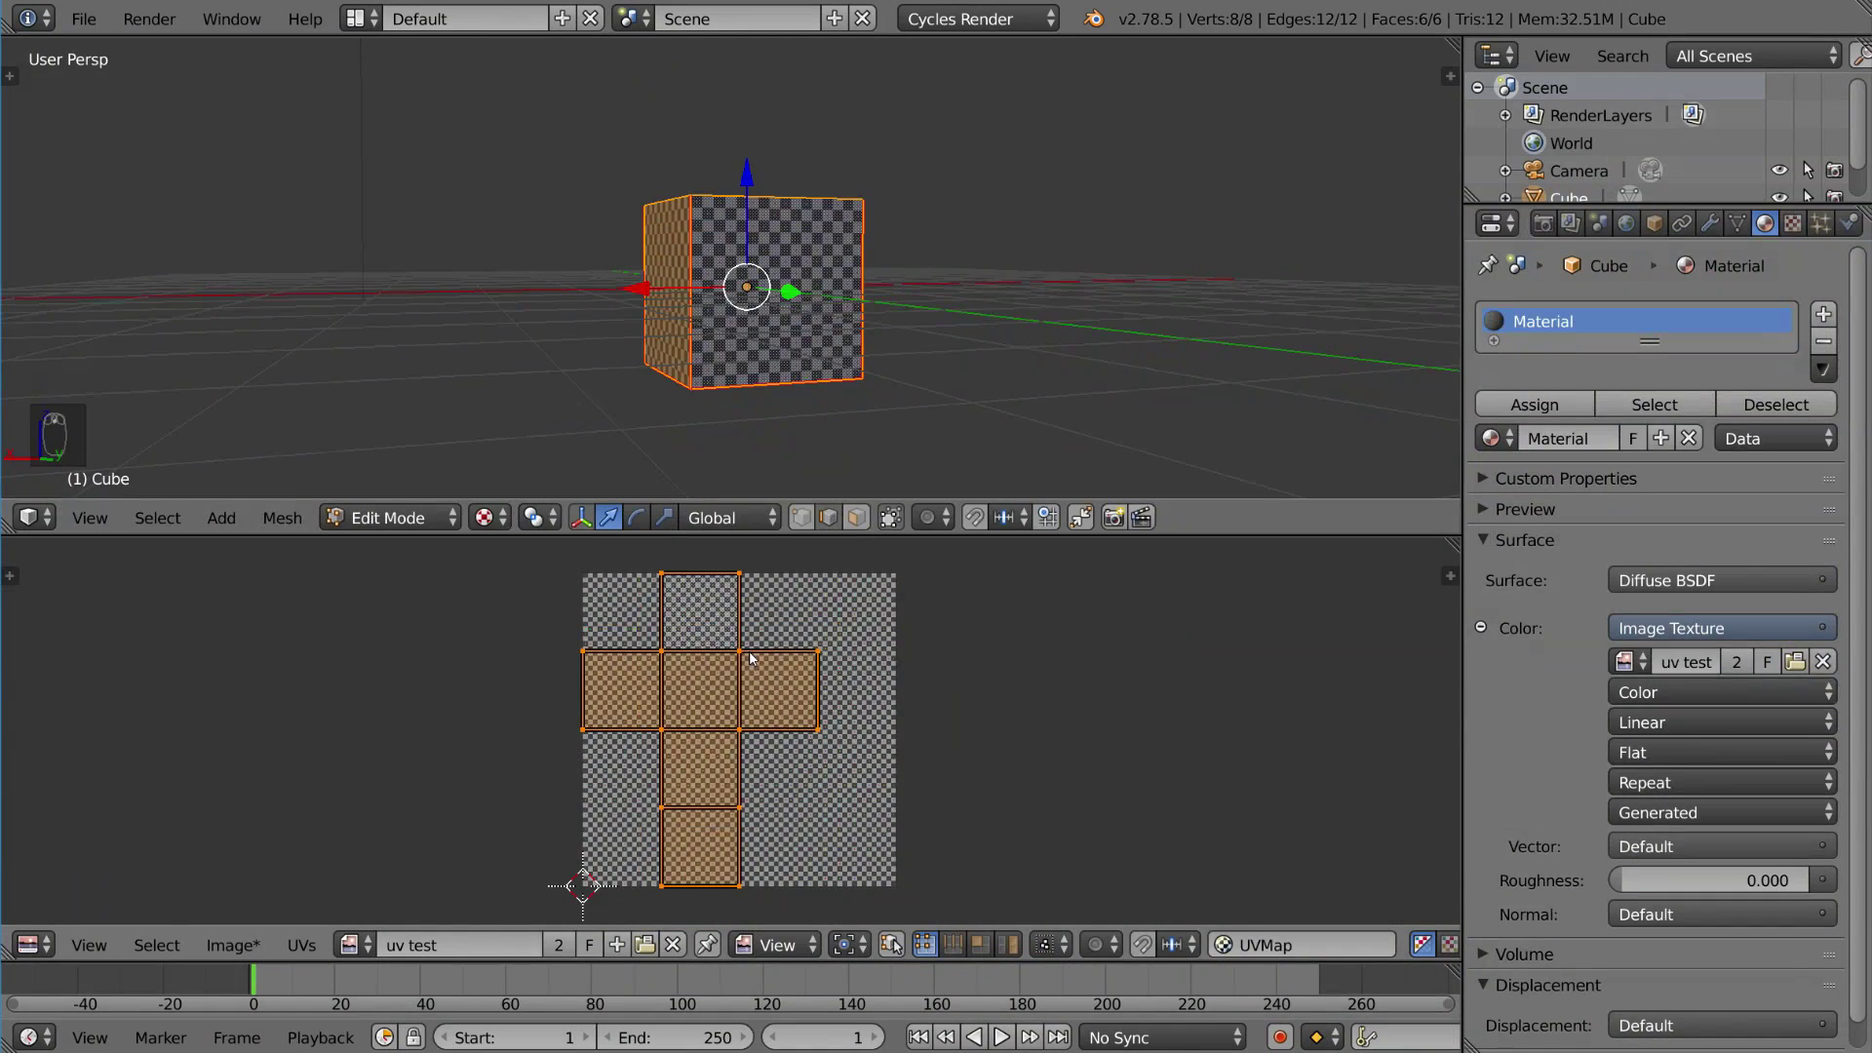
Step: Trial-move a UV vertex and then a UV edge, cancelling each move
key(g)
right_click(756, 663)
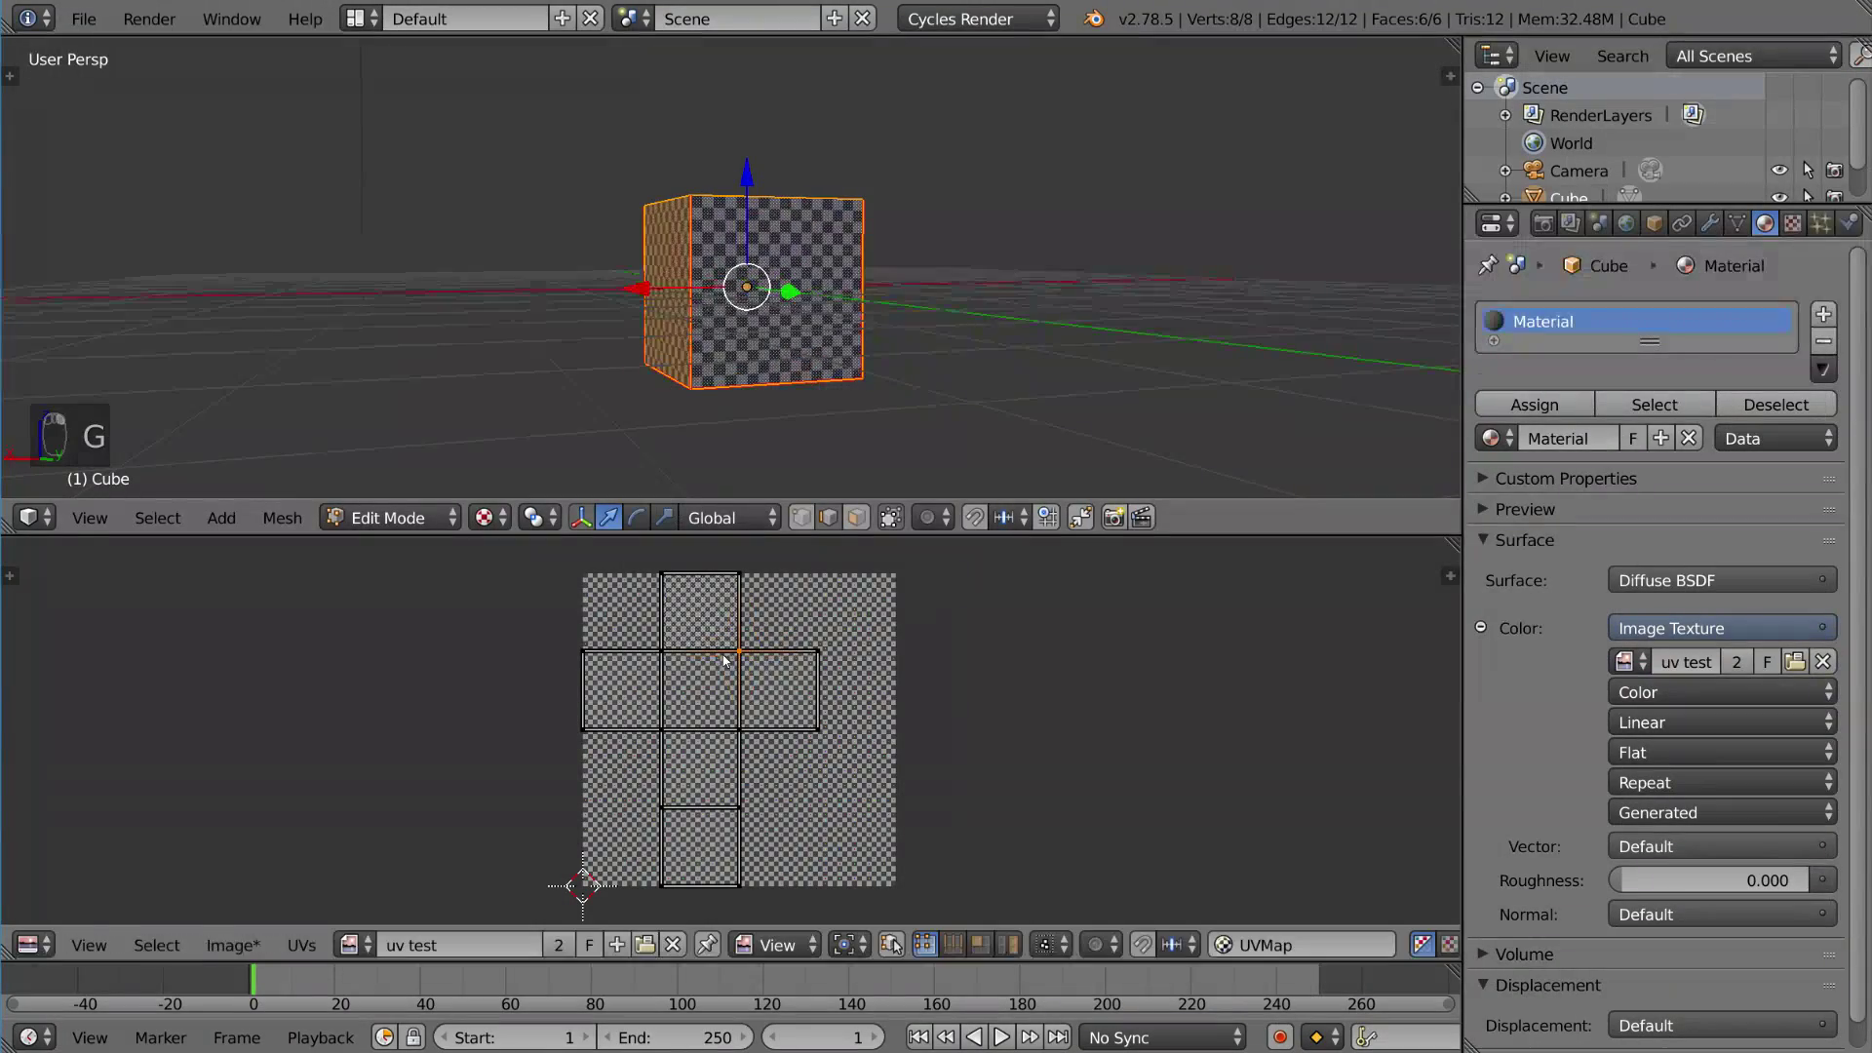
middle_drag(829, 293, 866, 264)
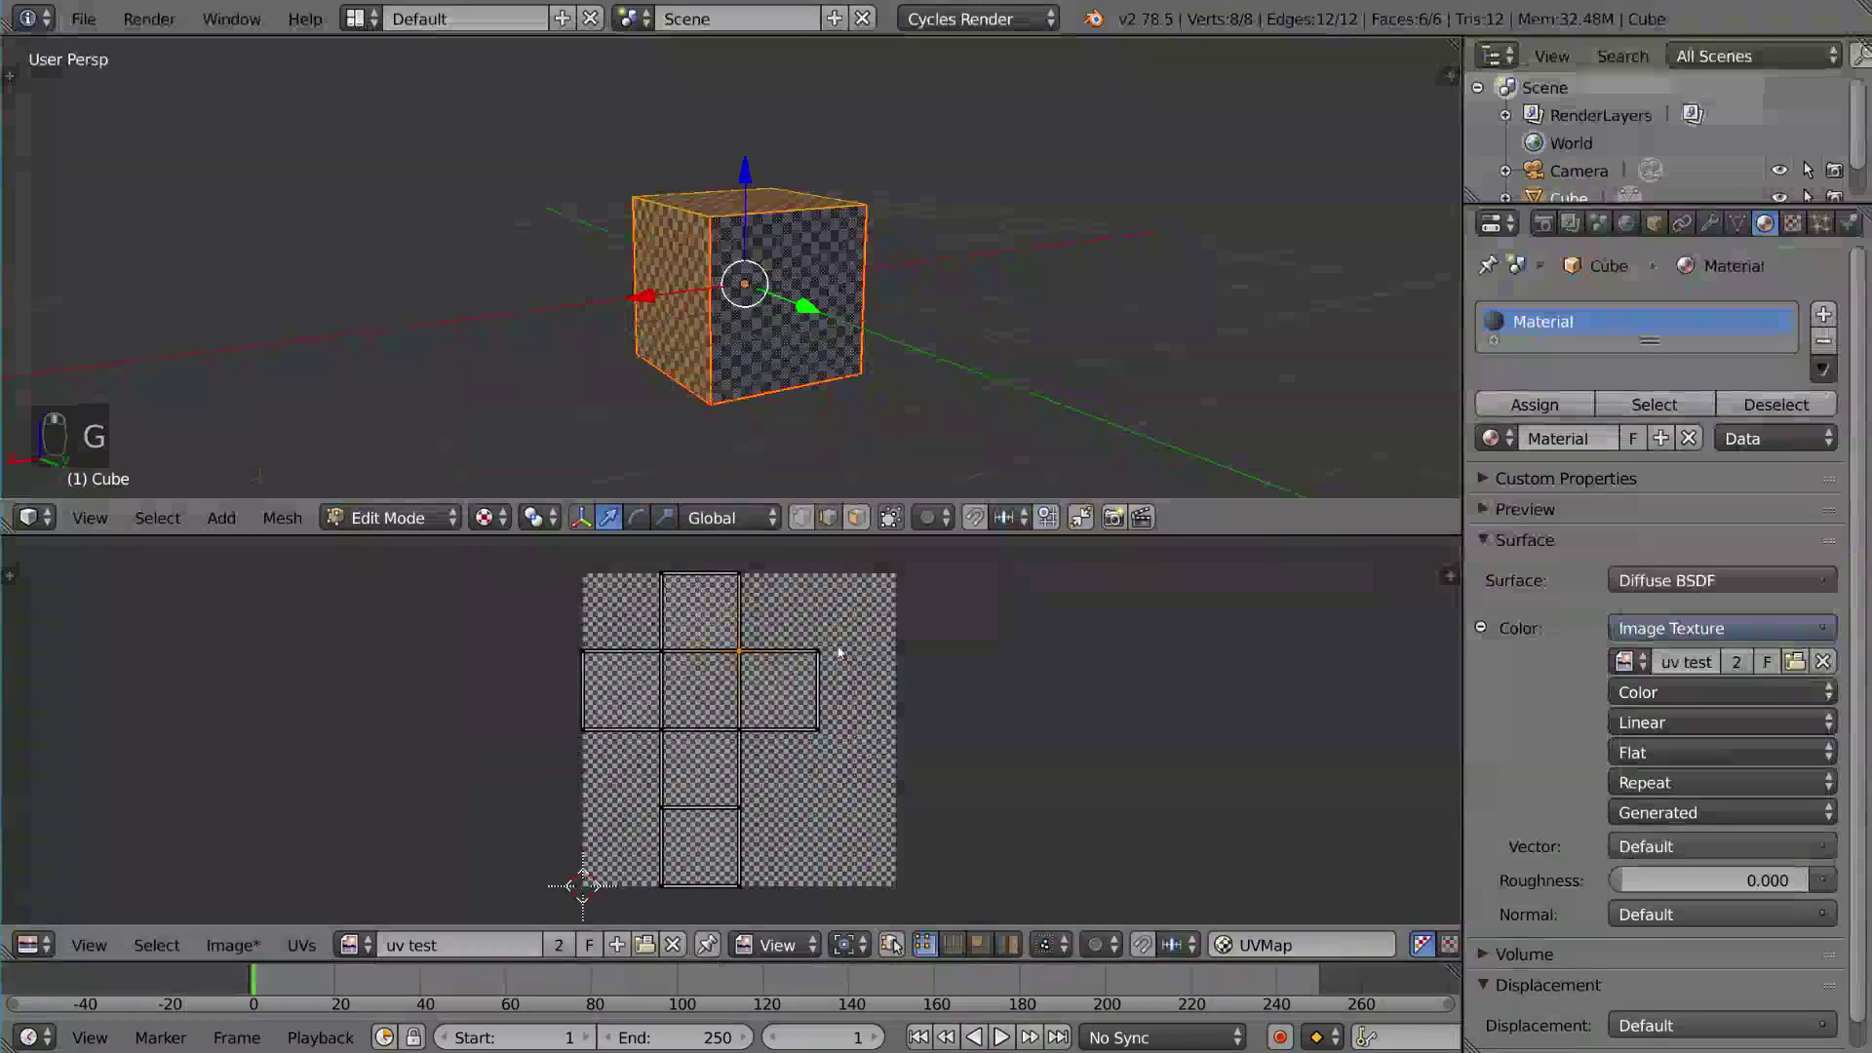
key(g)
right_click(805, 669)
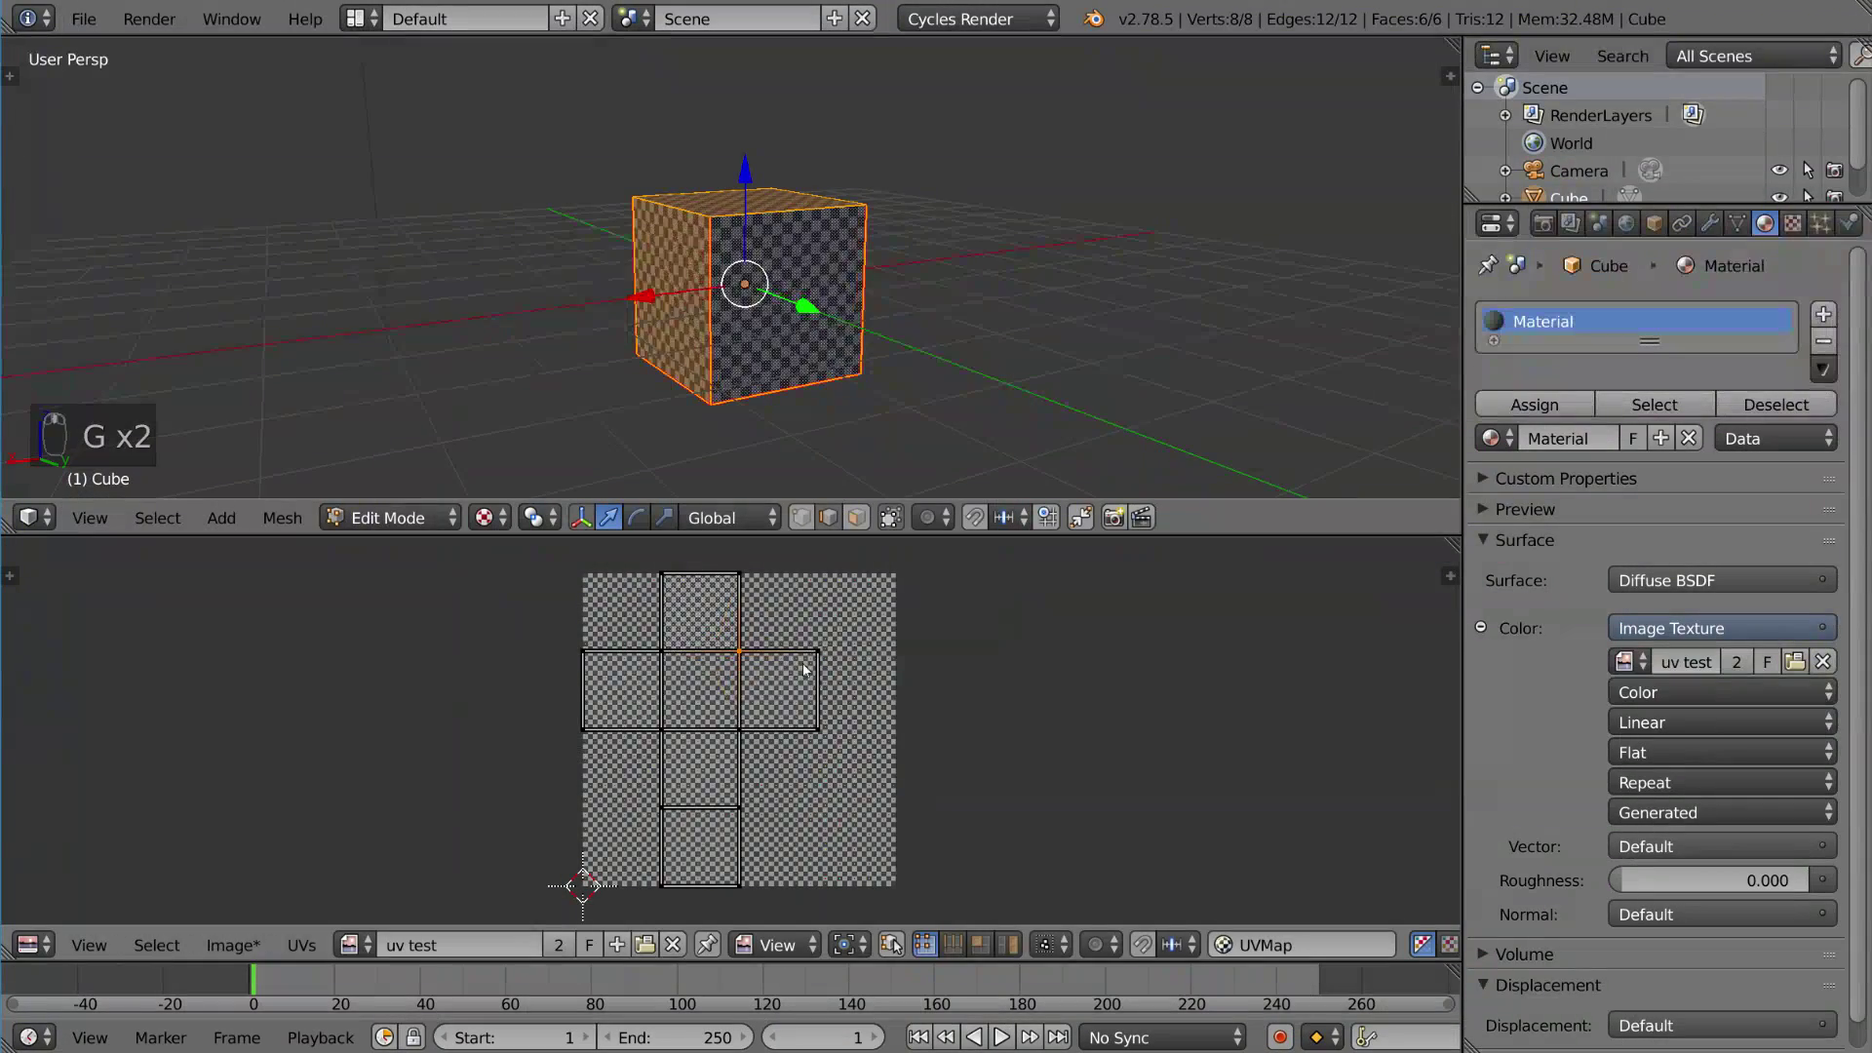
key(a)
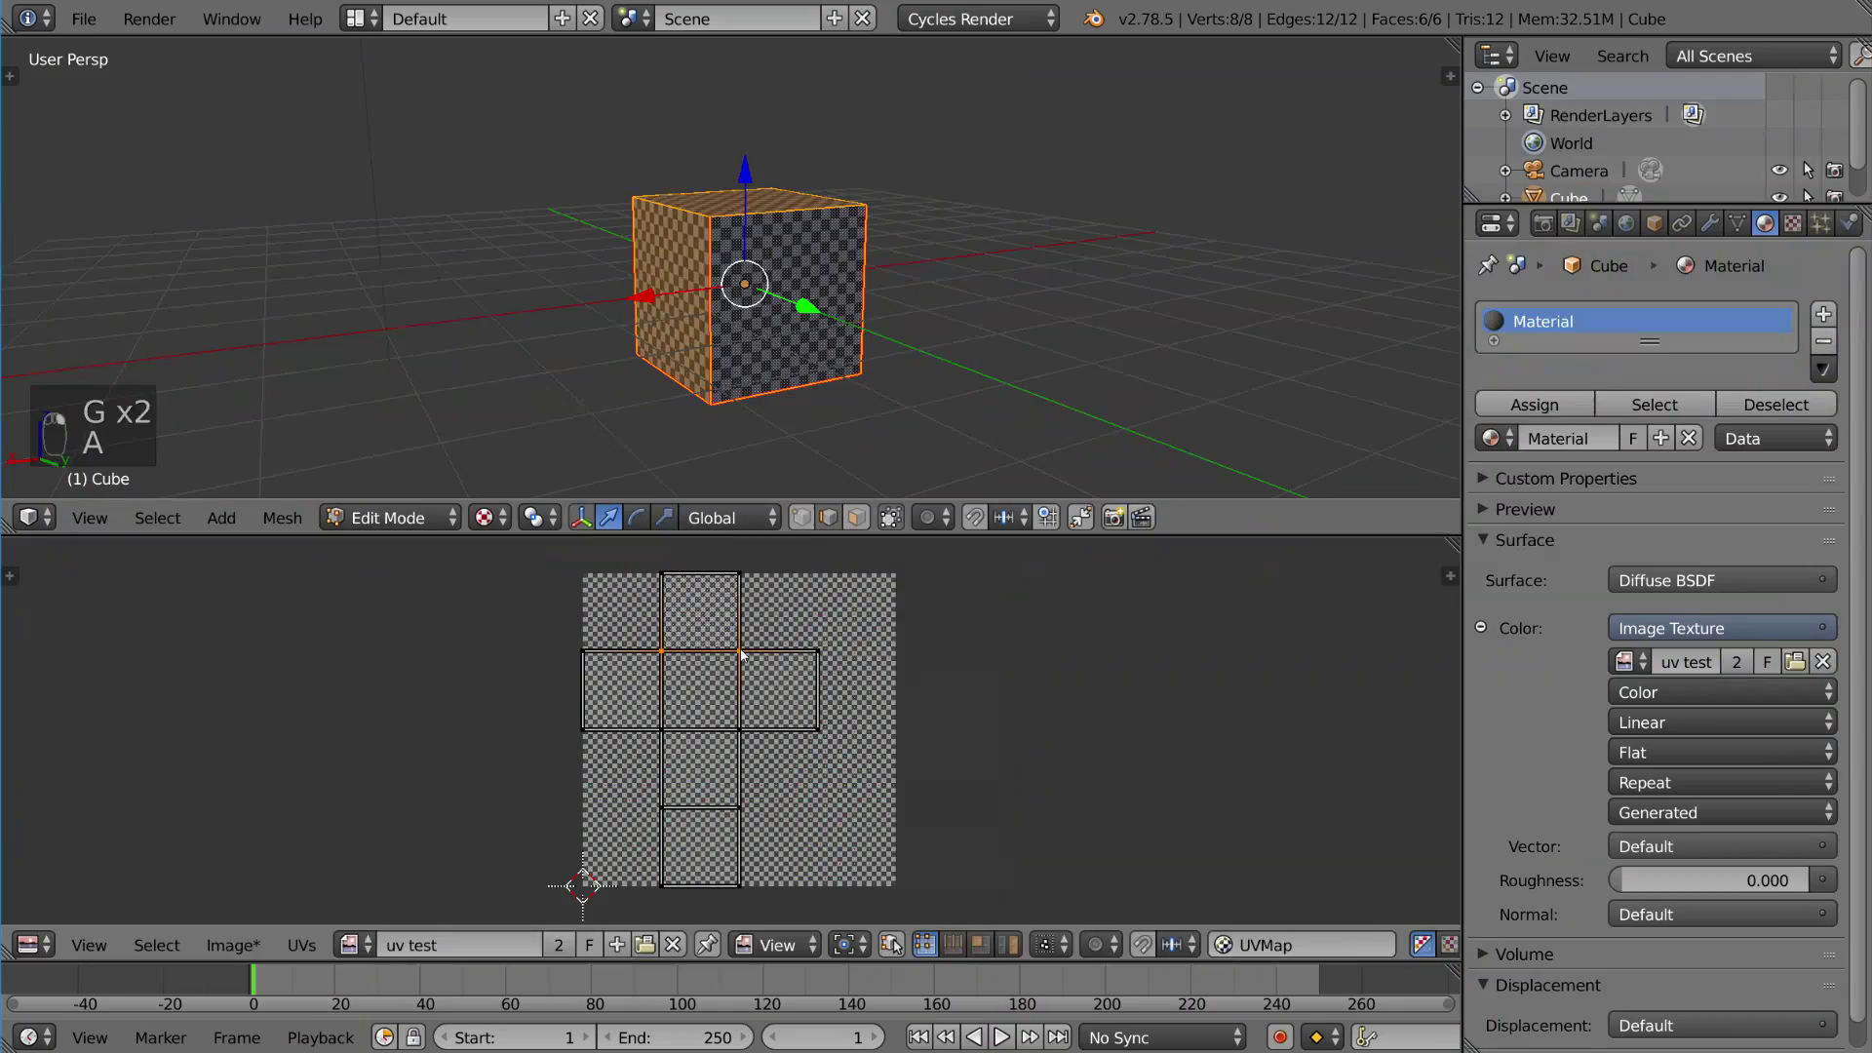
key(g)
right_click(744, 635)
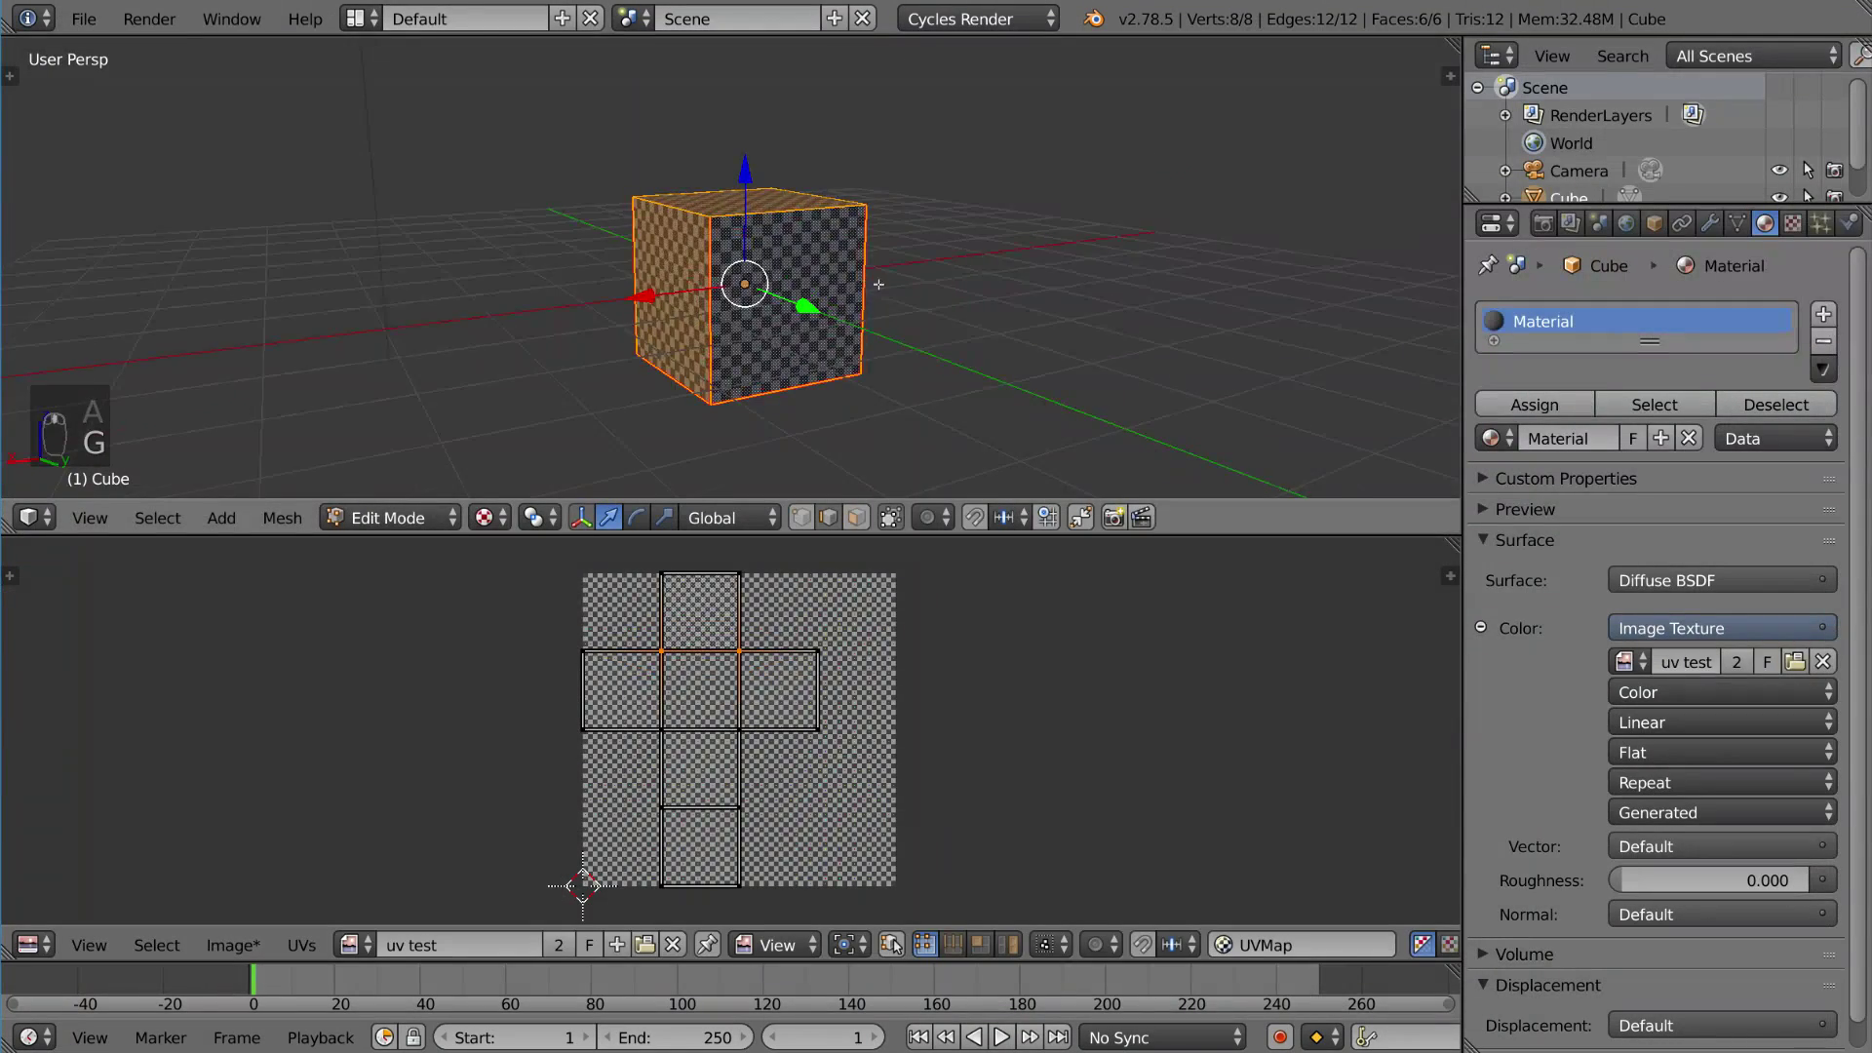
Step: Select all UV islands, trial-move them without committing, then maximize the UV editor
key(ctrl+Tab)
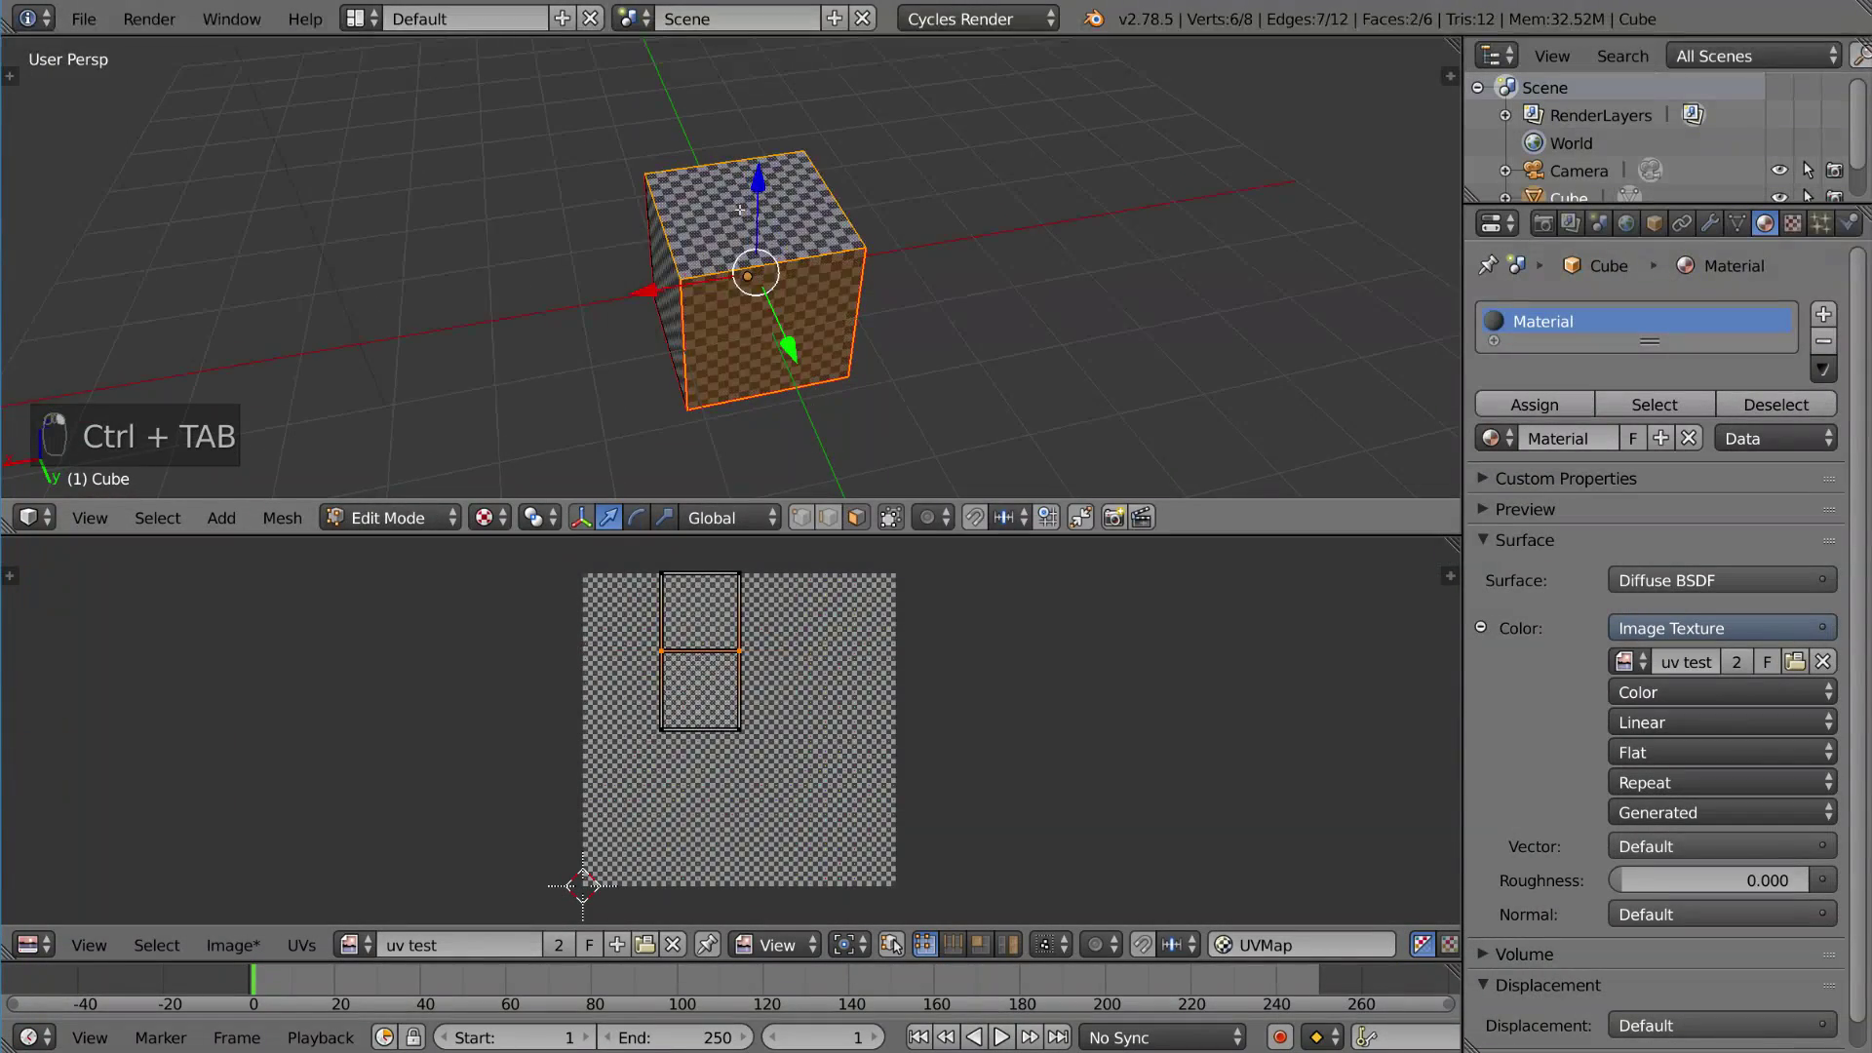
middle_drag(912, 347, 951, 306)
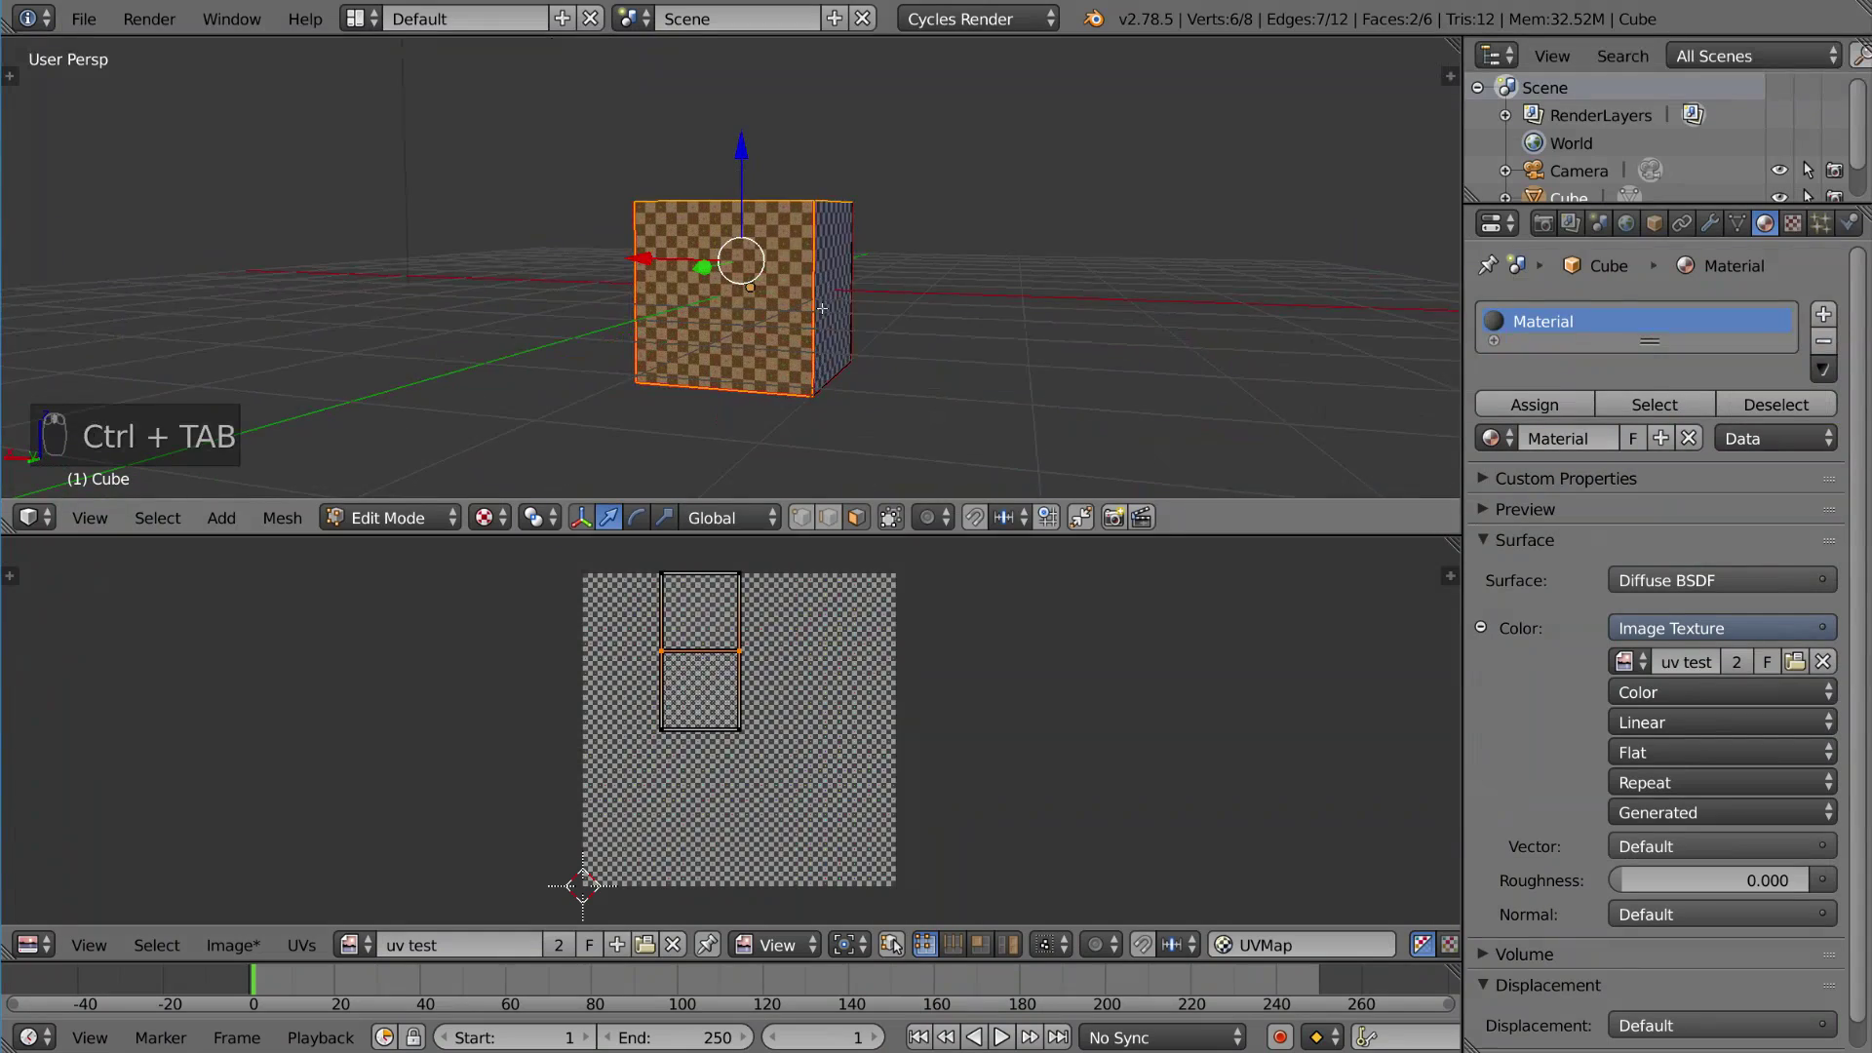
middle_drag(822, 308, 859, 433)
key(a)
key(a)
key(a)
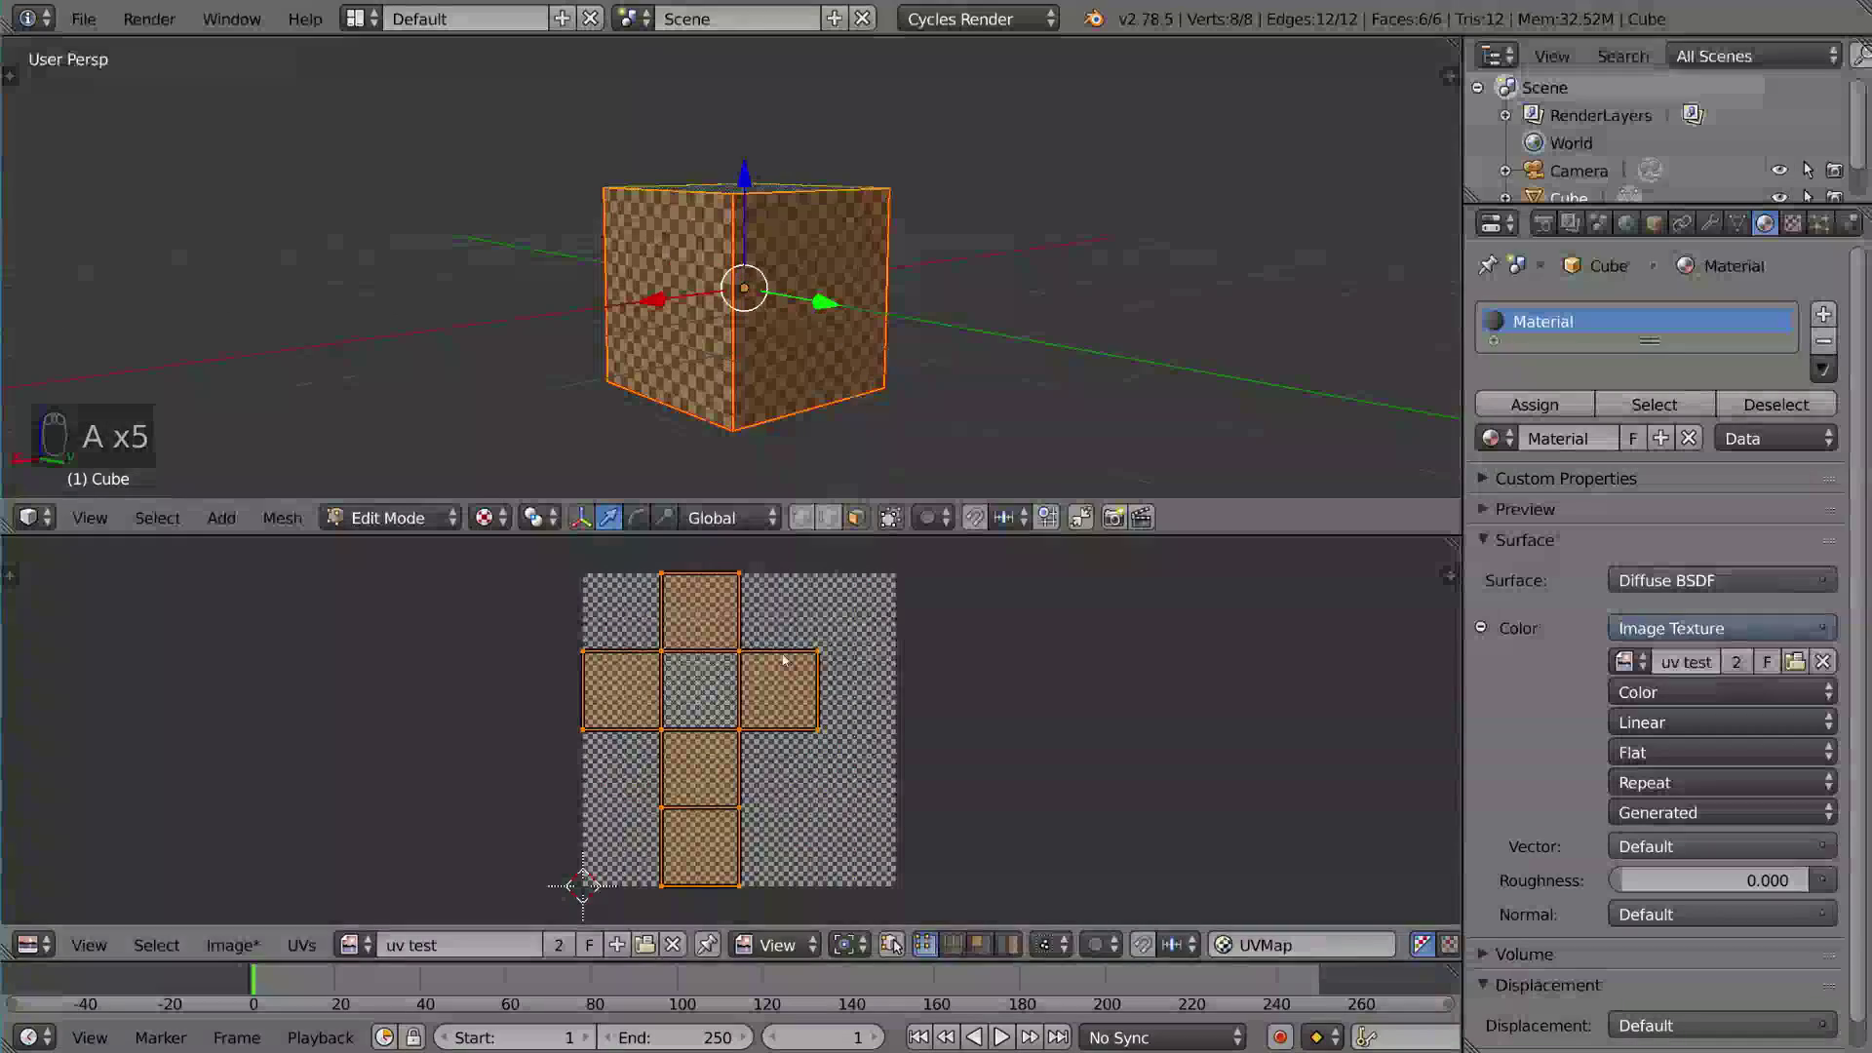
key(g)
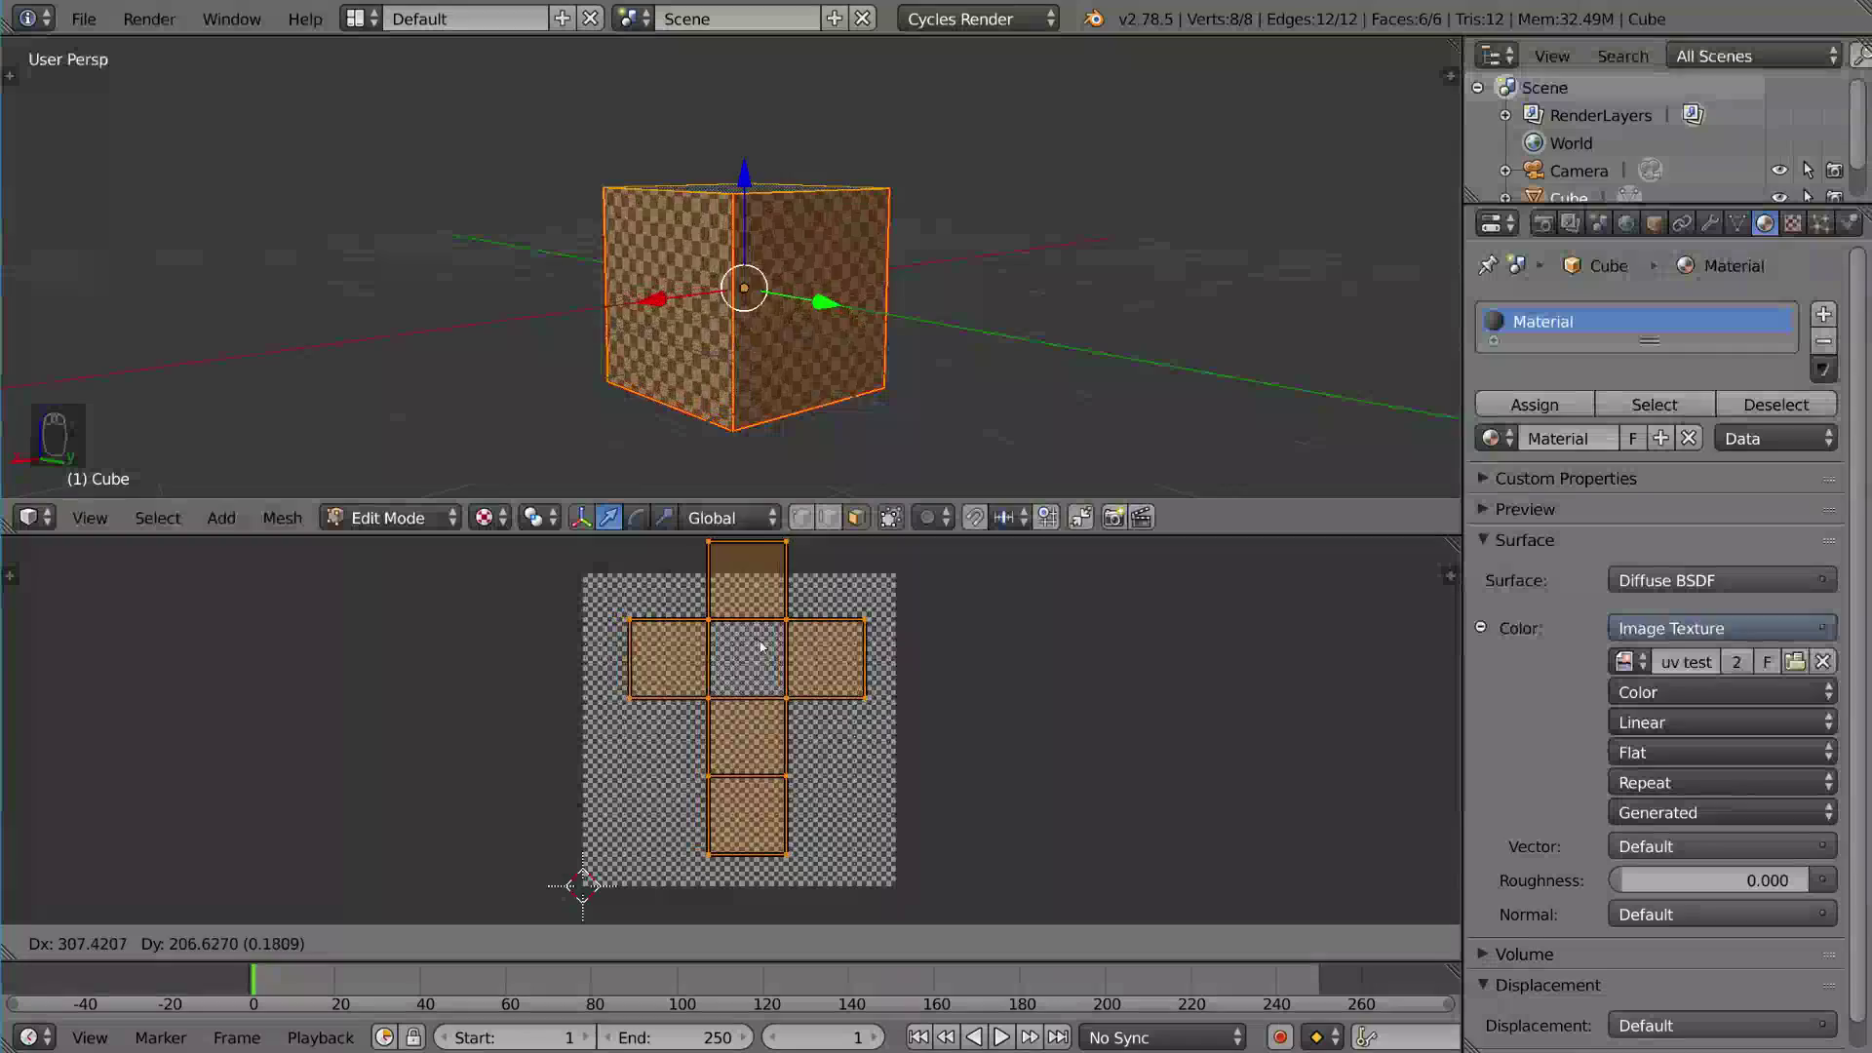
right_click(761, 647)
middle_drag(995, 165, 1003, 199)
key(g)
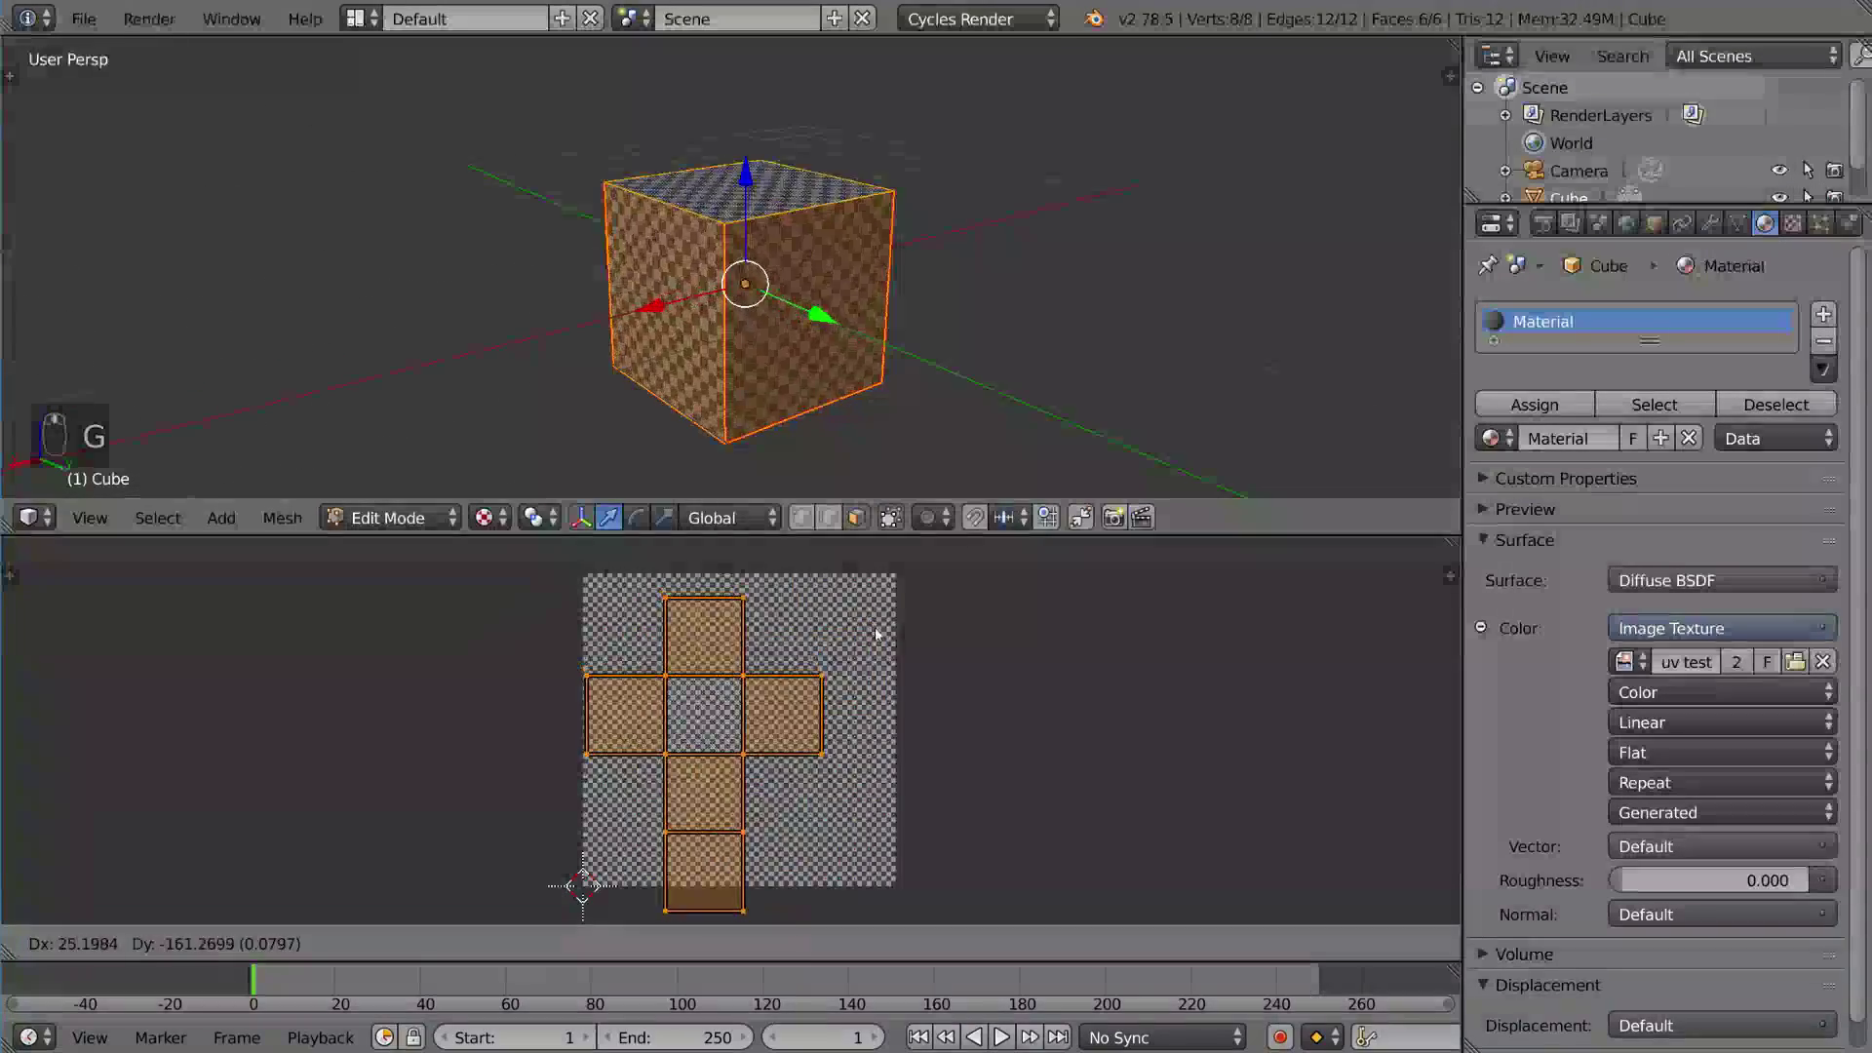
right_click(905, 548)
scroll(907, 555, up, 3)
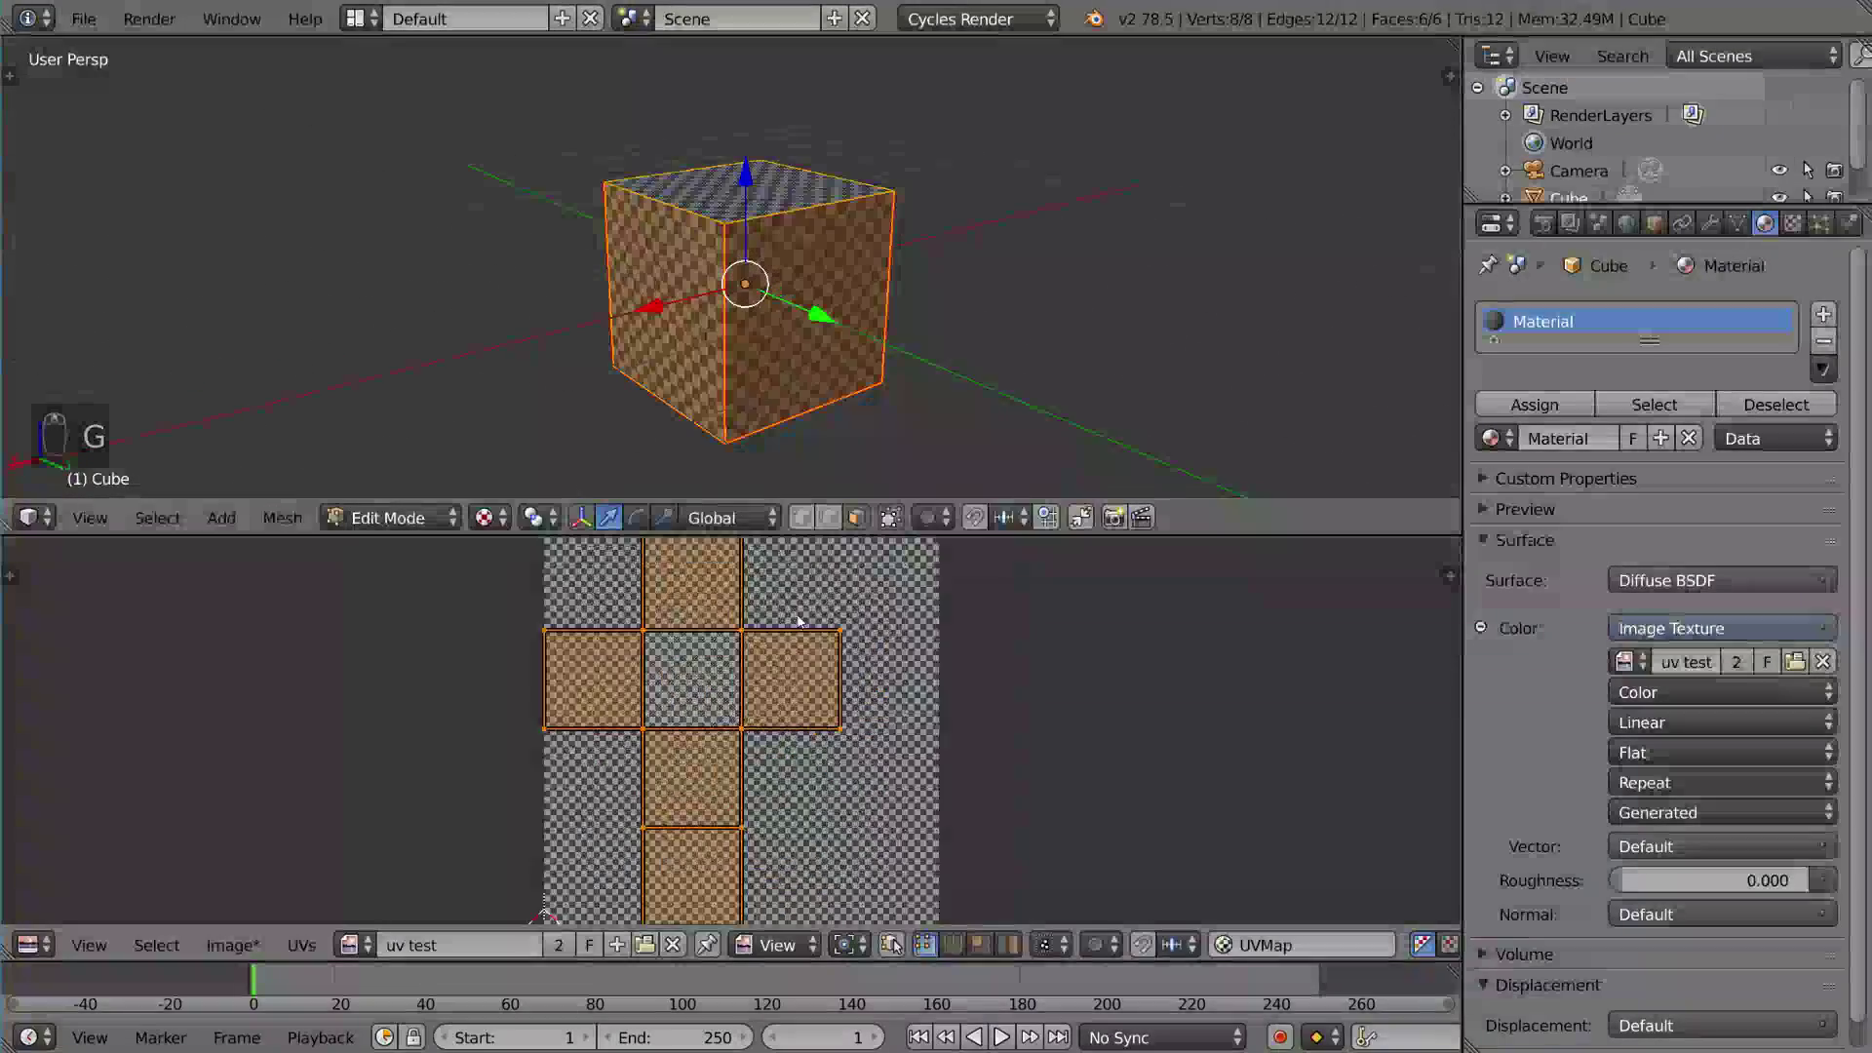
key(ctrl+space)
Step: Restore the split 3D view and UV editor layout, shifting the UV view down slightly
scroll(869, 446, up, 2)
scroll(869, 445, down, 2)
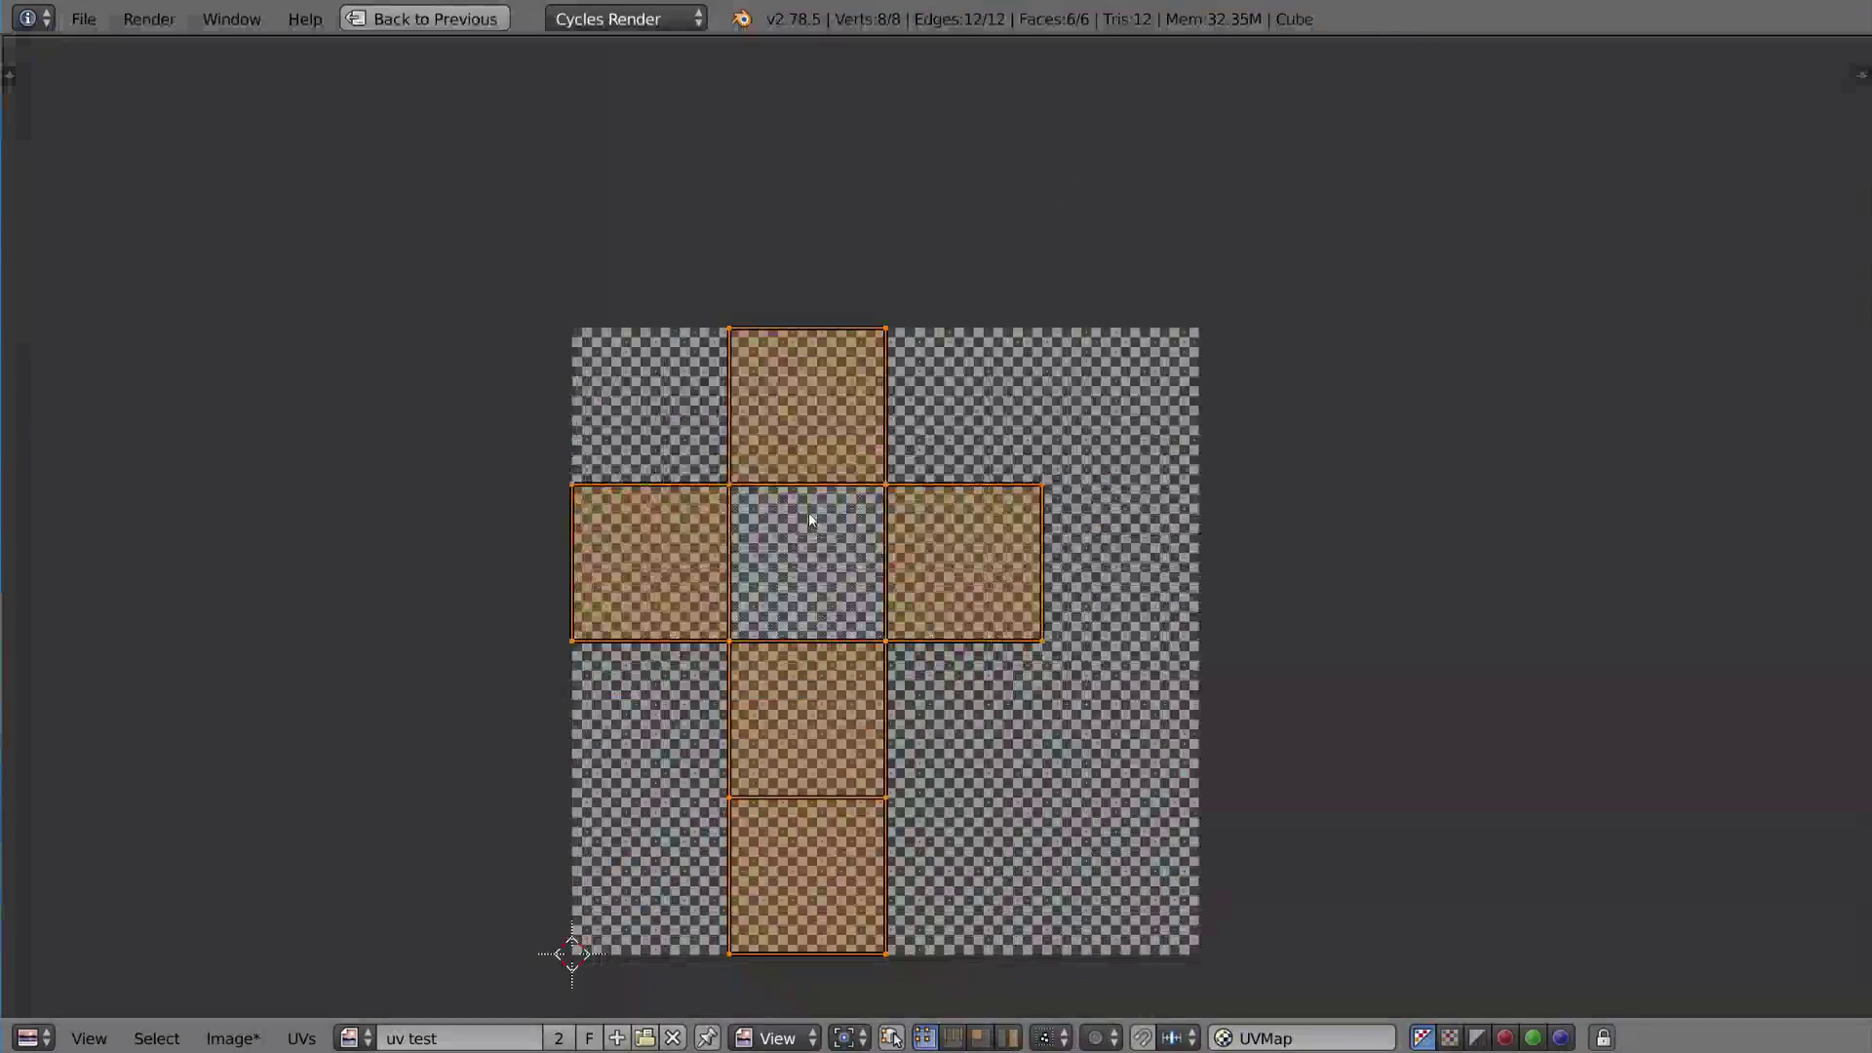
key(shift+space)
middle_drag(753, 591, 715, 634)
Step: Select the top square of the UV cross
drag(714, 628, 709, 616)
key(g)
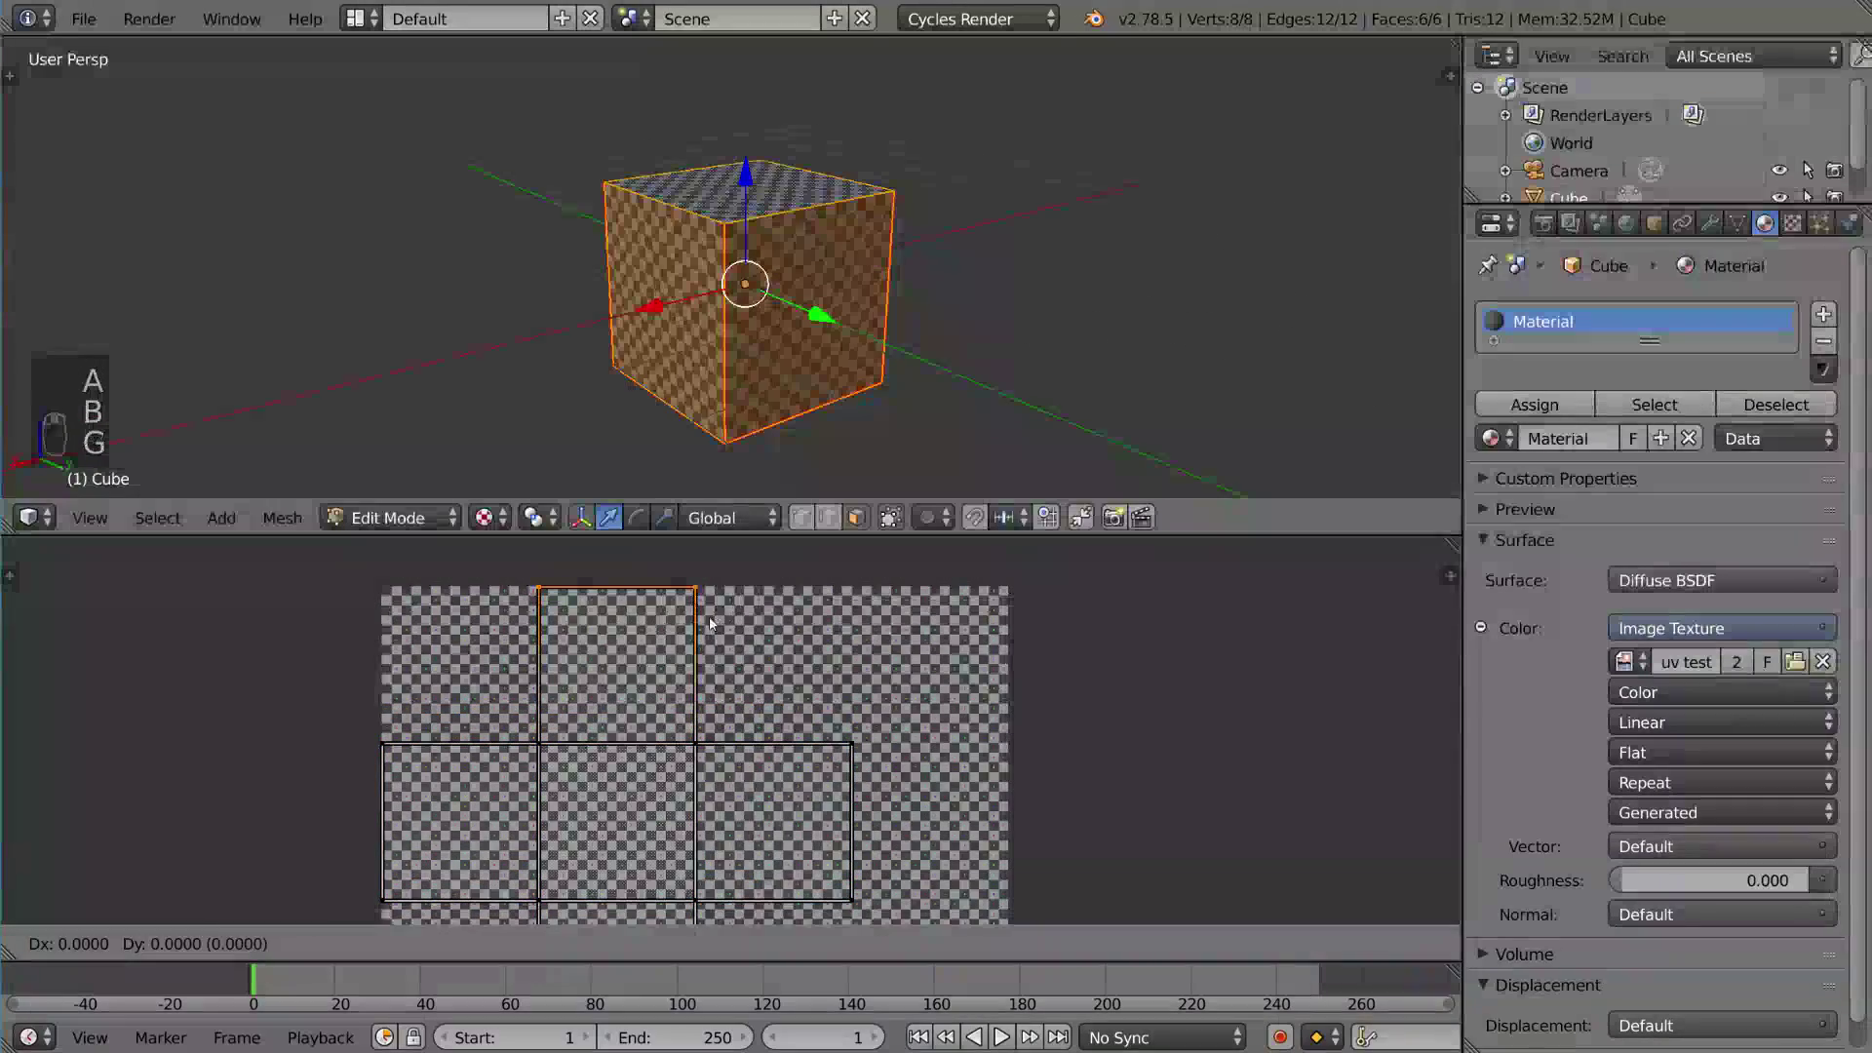
key(Escape)
scroll(587, 612, up, 5)
key(a)
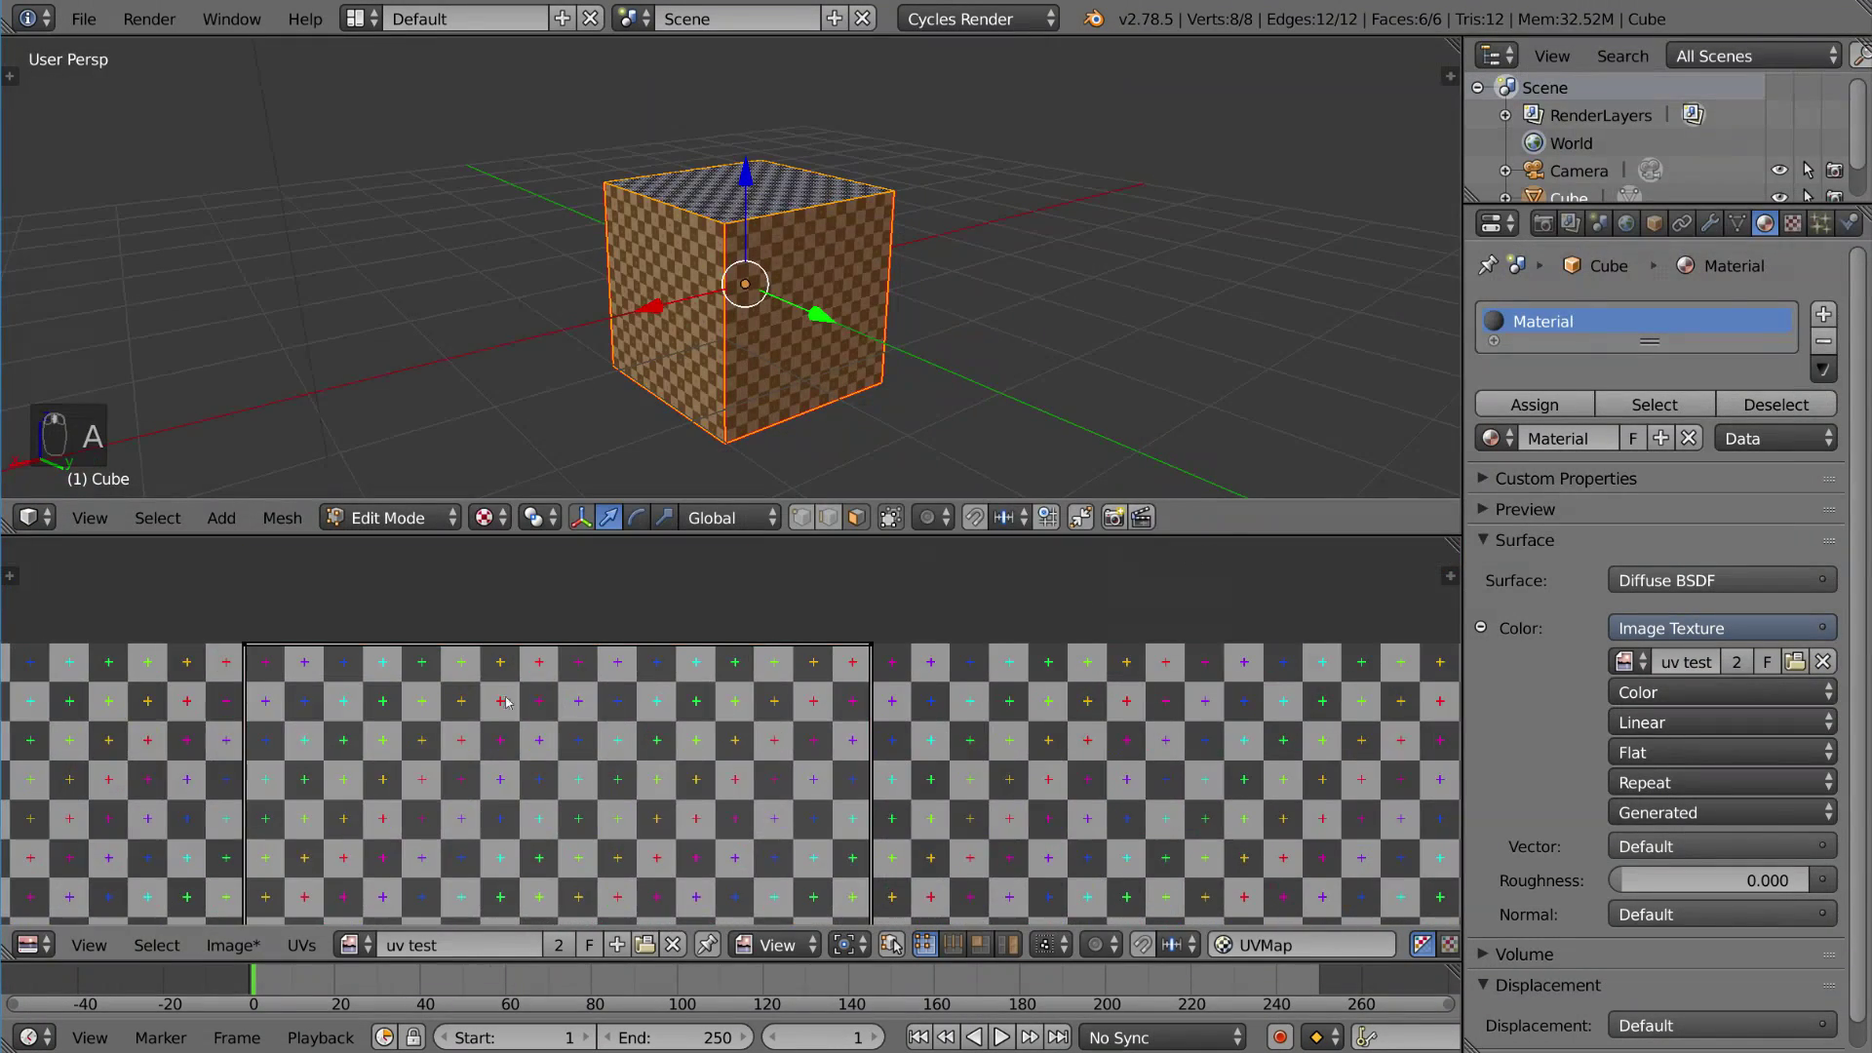
scroll(585, 633, up, 3)
key(a)
Step: Move the top square of the UV cross onto the checker texture's grid
key(g)
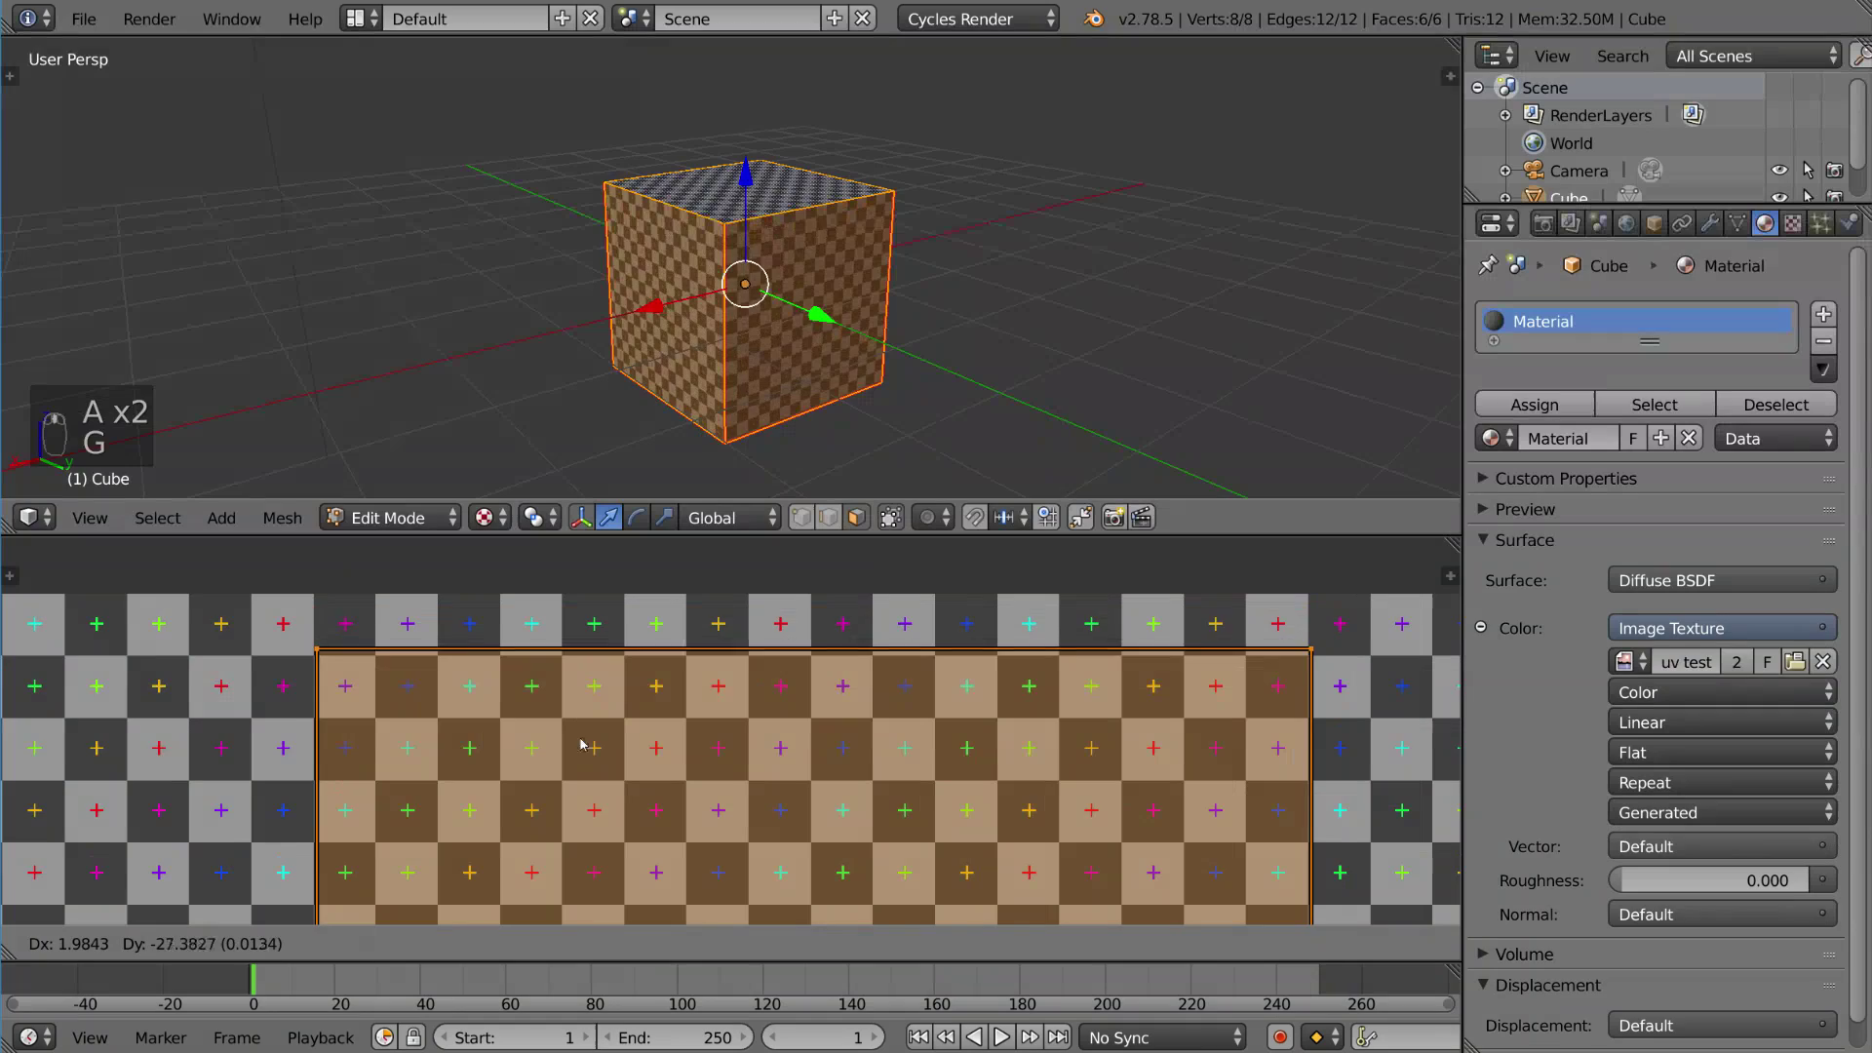
key(s)
key(g)
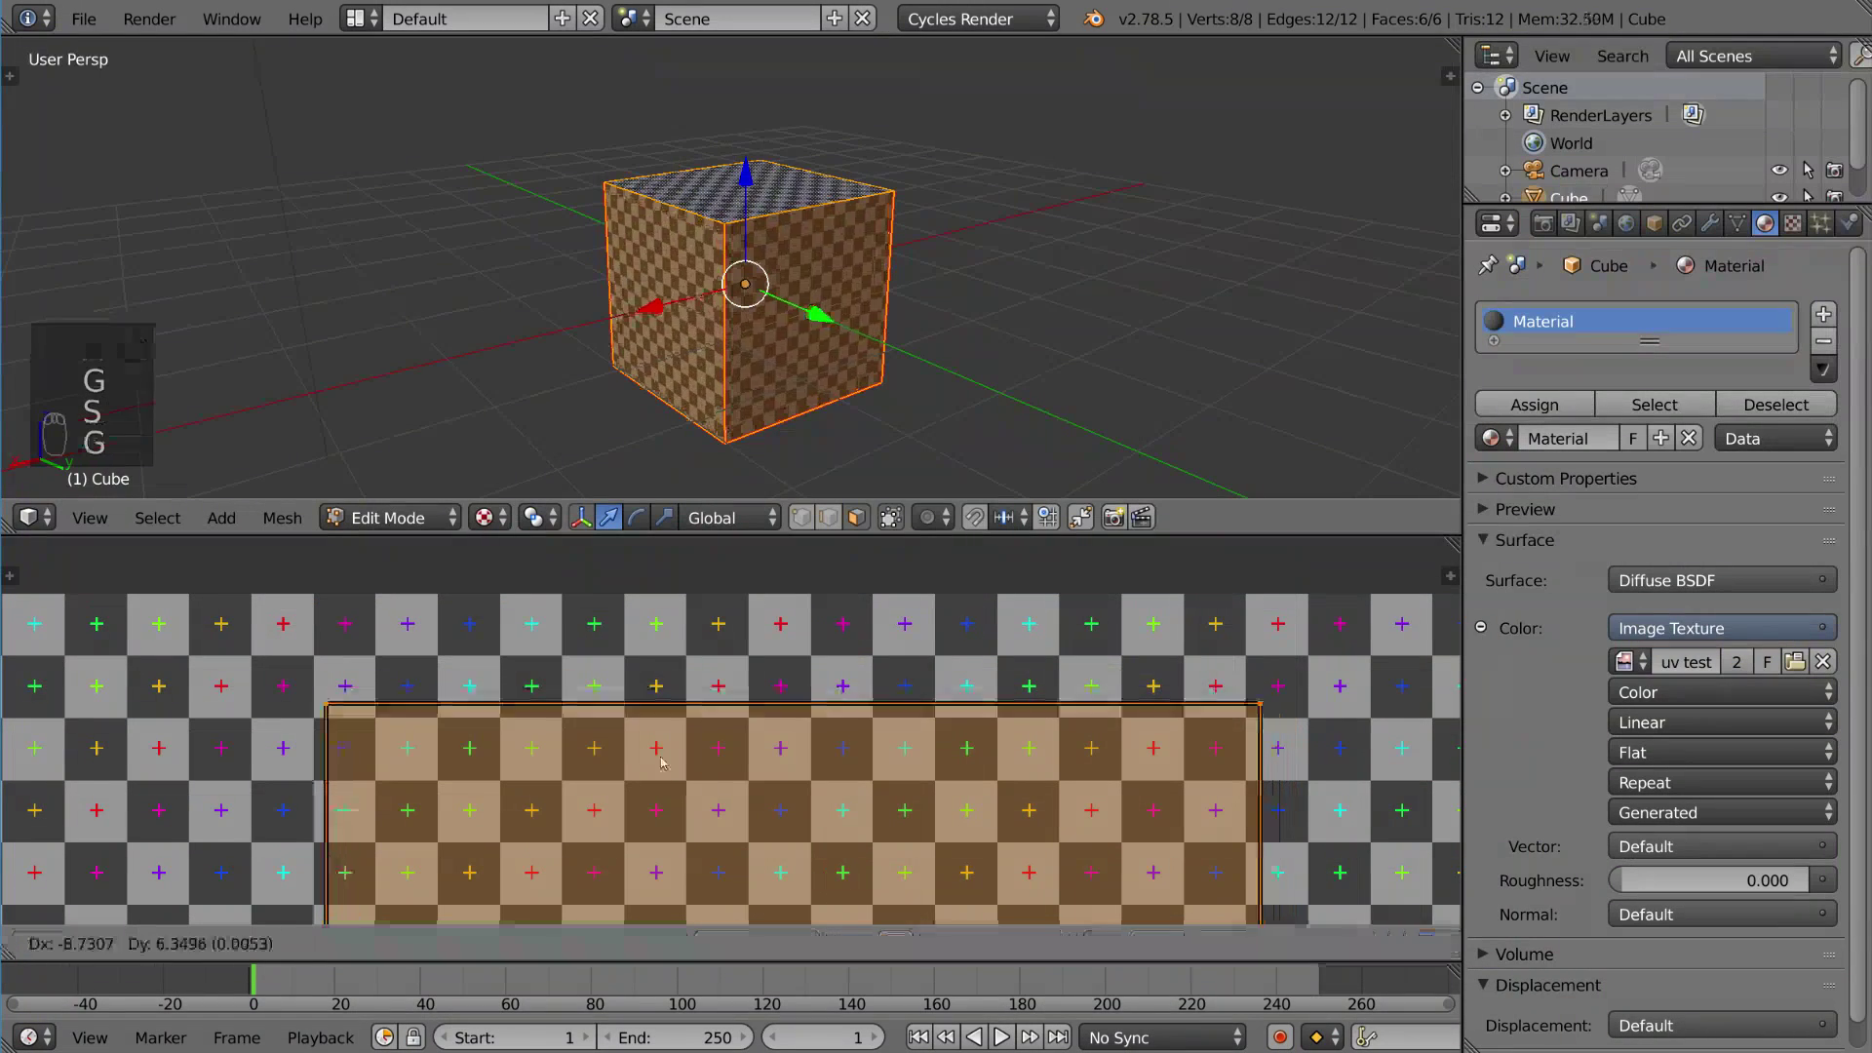
click(734, 720)
scroll(760, 780, down, 3)
scroll(801, 866, up, 4)
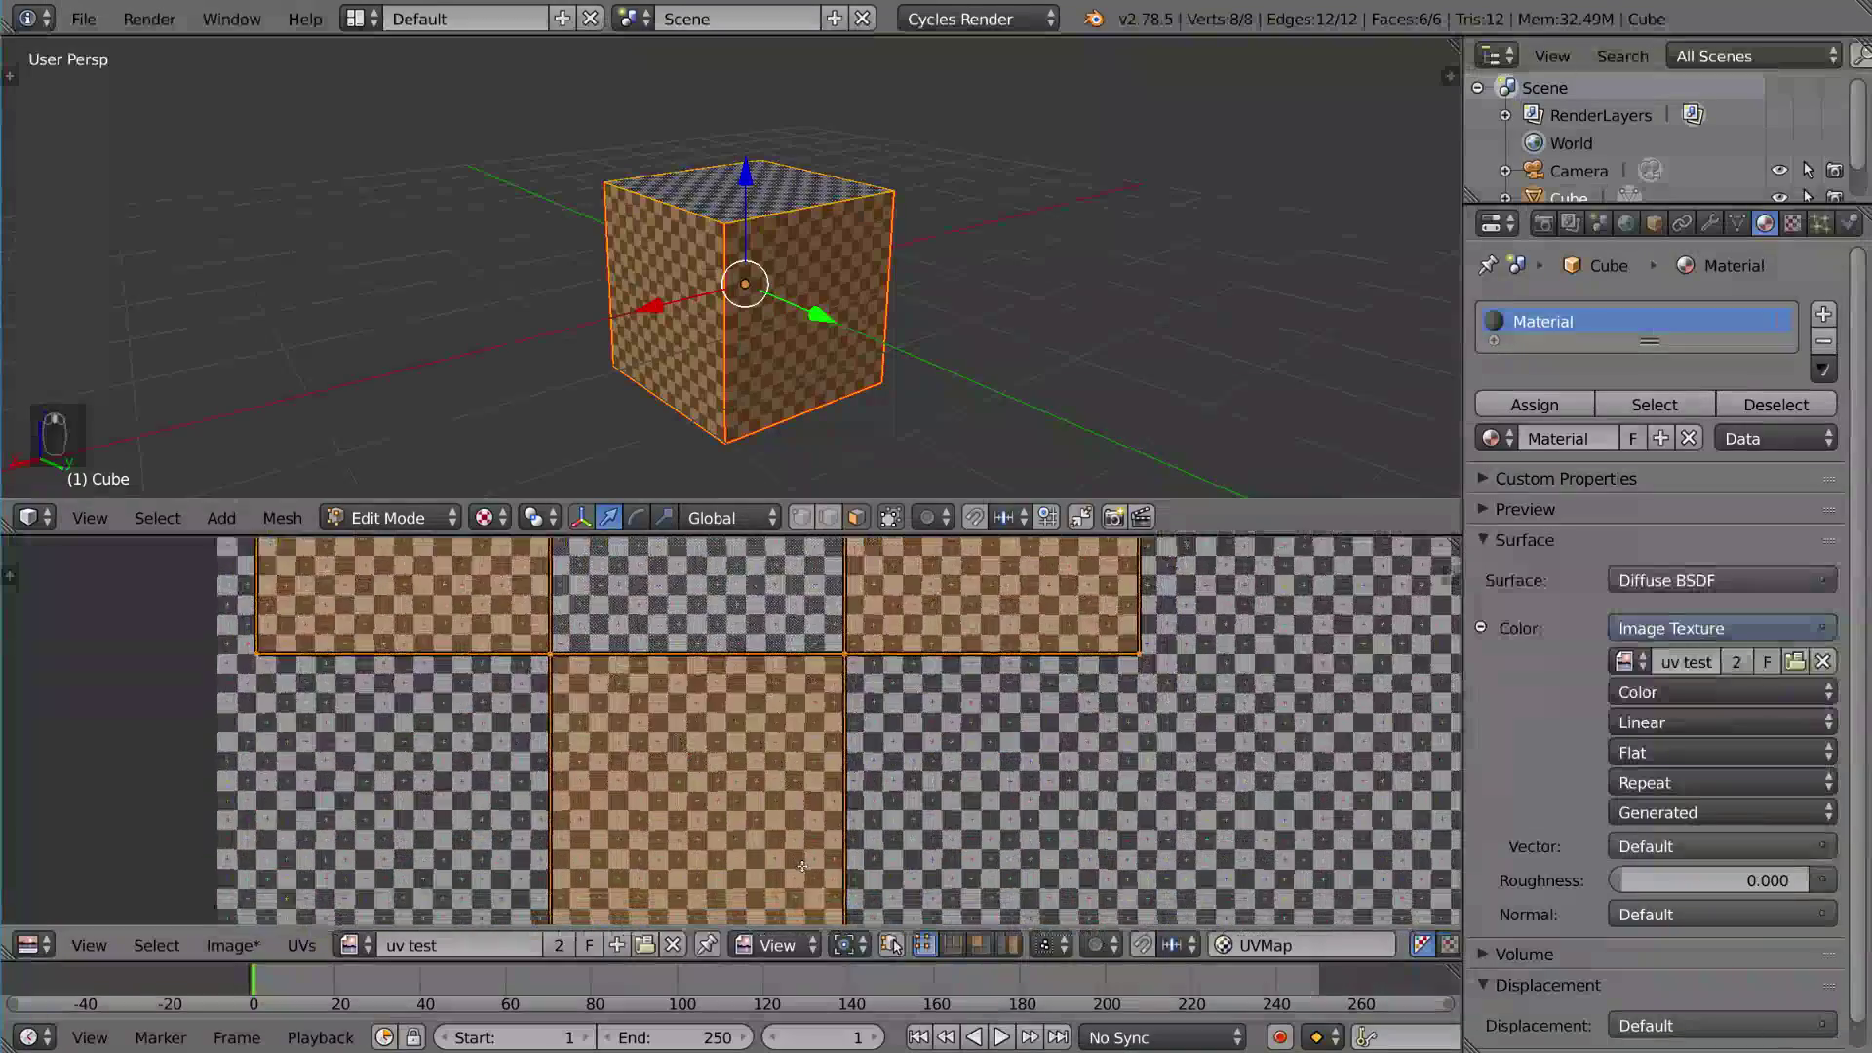
scroll(802, 866, down, 4)
middle_drag(801, 866, 805, 713)
scroll(803, 701, up, 1)
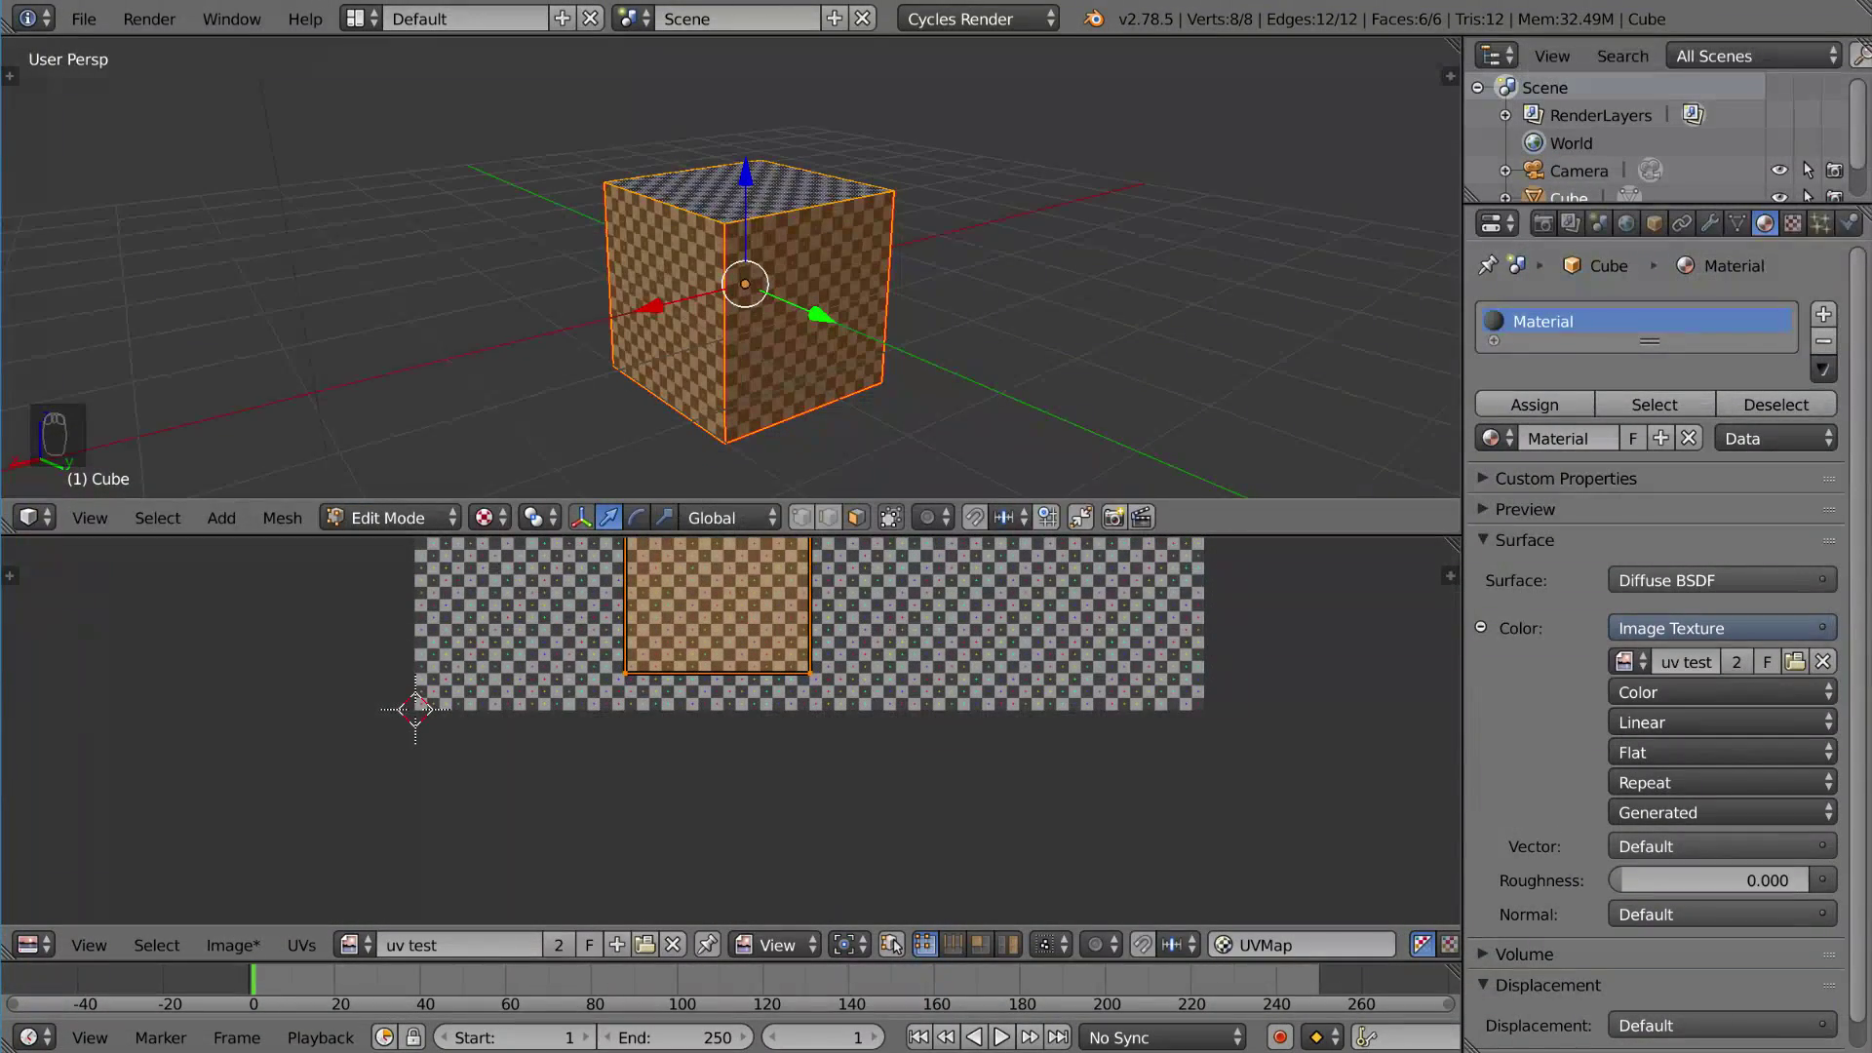